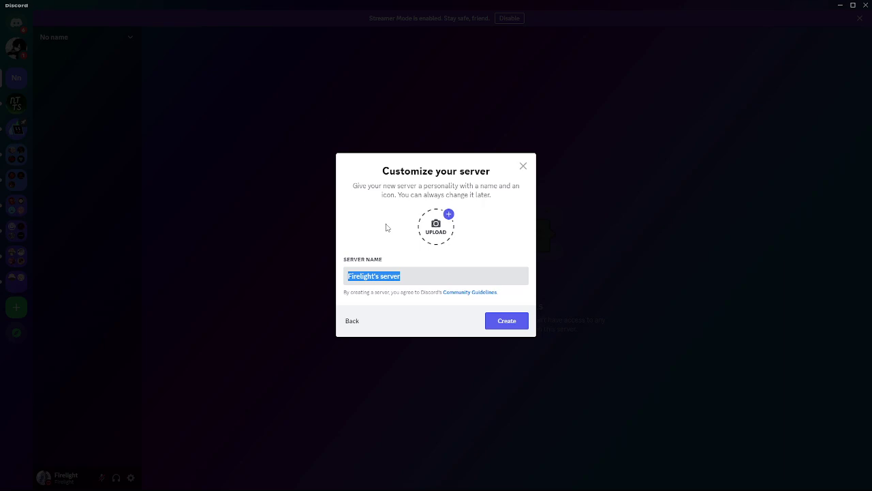
- Name the new server Testing Server and create it
text(Test)
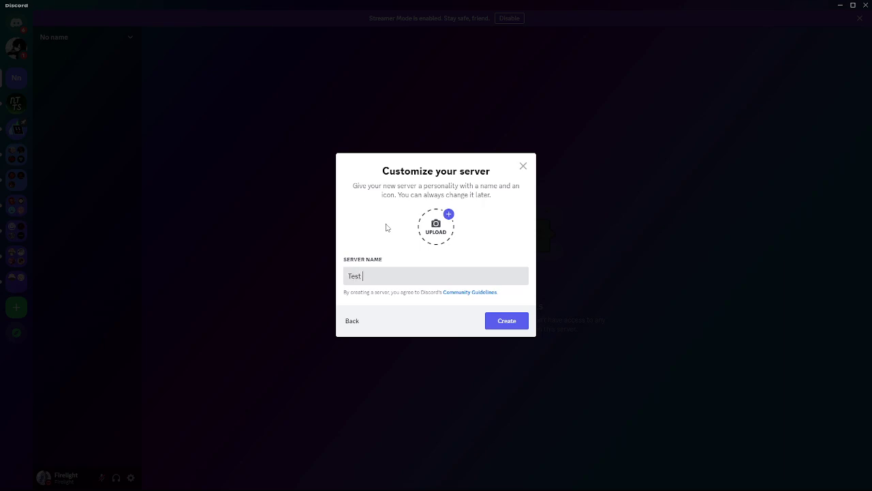
text(ing)
key(BackSpace)
text(ing)
click(508, 320)
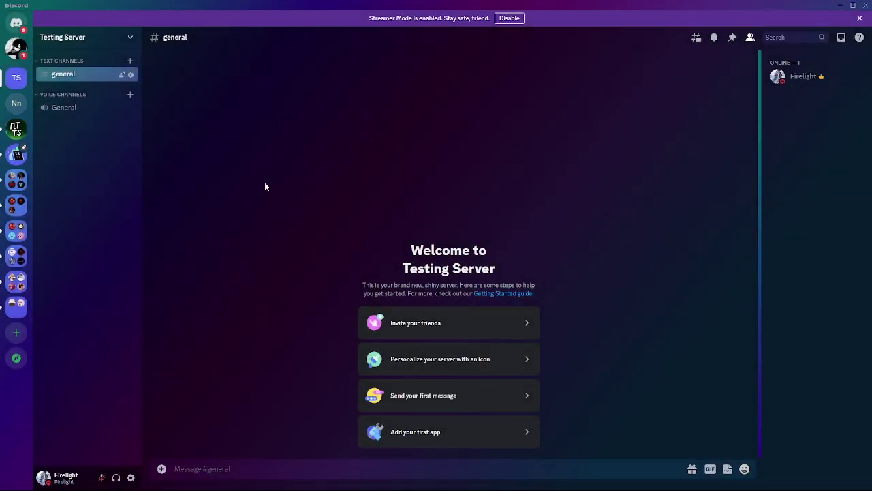
- Delete the default General voice channel from the server
right_click(68, 110)
click(341, 156)
right_click(91, 100)
right_click(83, 108)
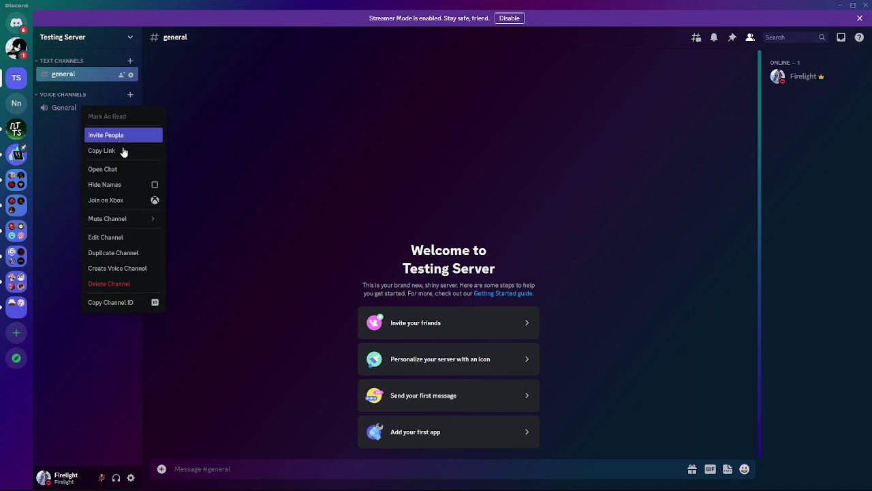
click(109, 283)
click(500, 279)
- Rename the general text channel to main-chat and save the channel settings
right_click(69, 94)
right_click(62, 75)
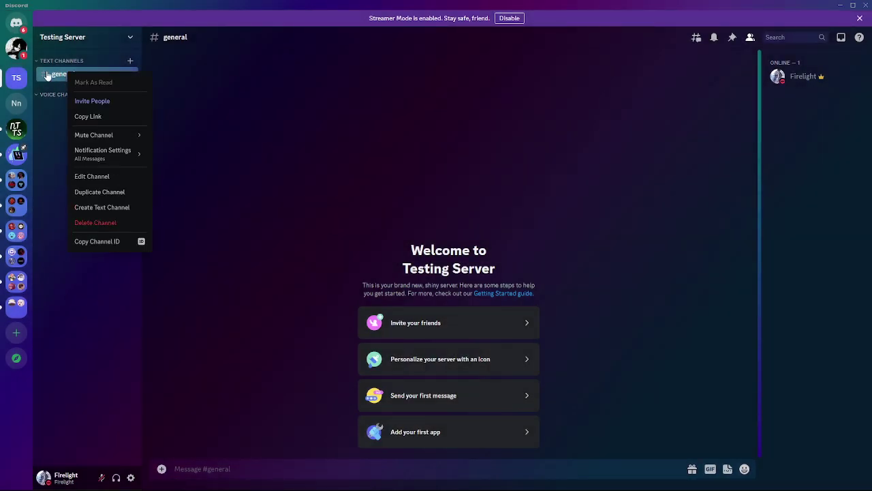
click(92, 177)
double_click(353, 78)
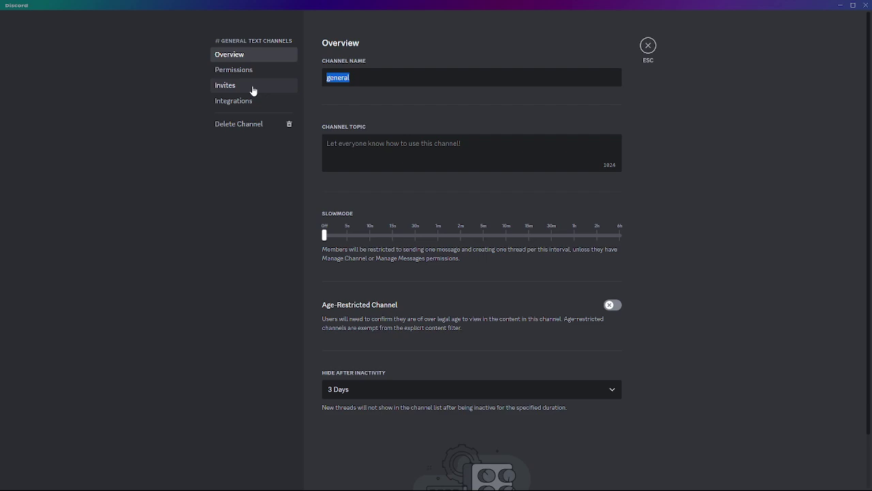
text(main-chat)
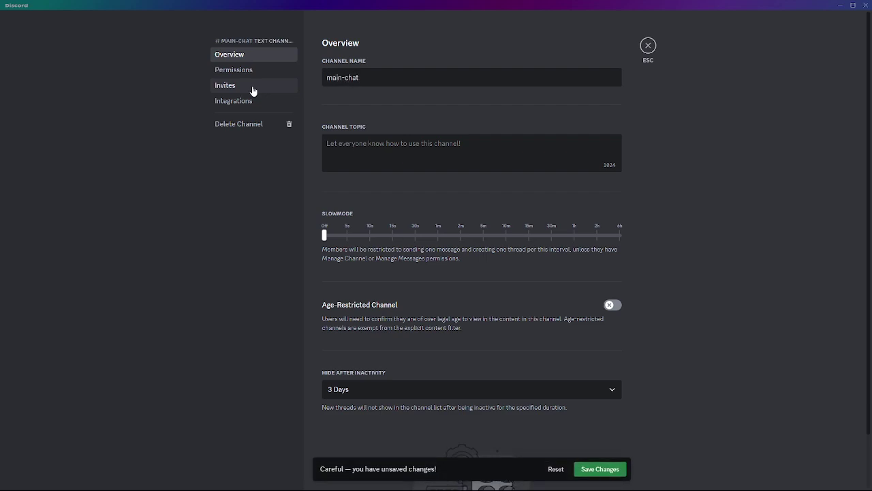
click(602, 468)
key(Escape)
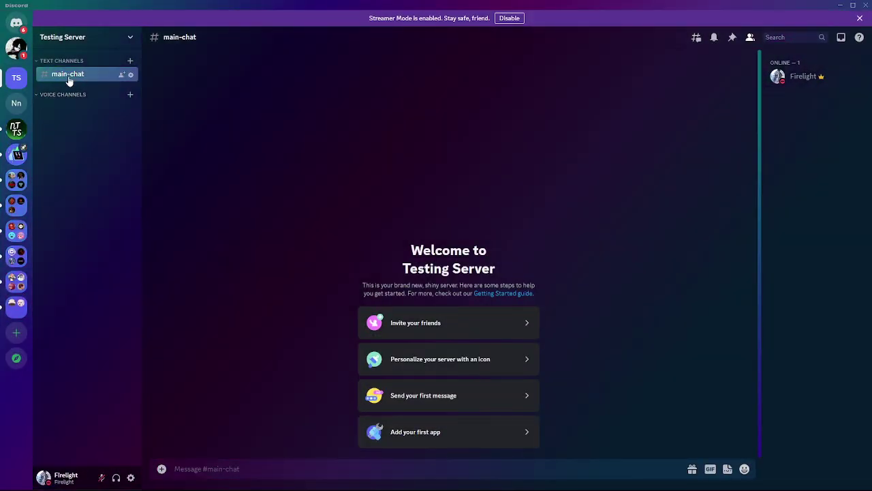
- Create a voice channel named General in the Voice Channels category
click(130, 94)
click(392, 229)
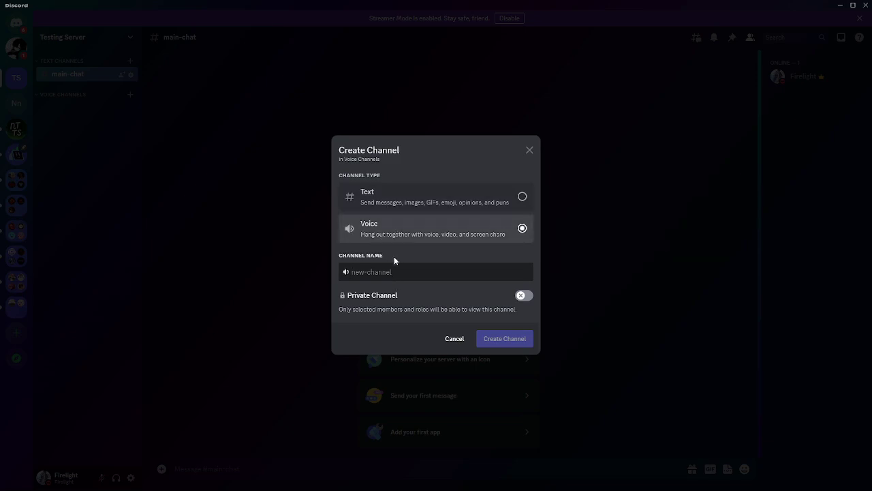
click(396, 271)
text(General)
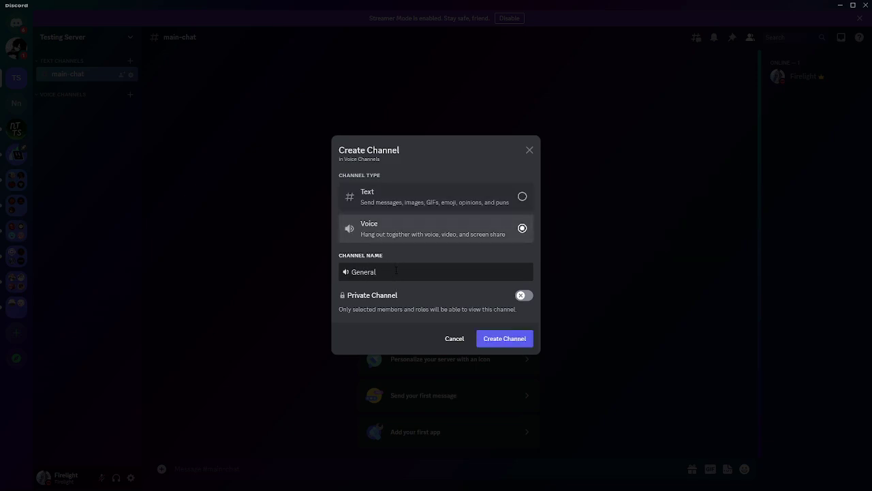
key(Return)
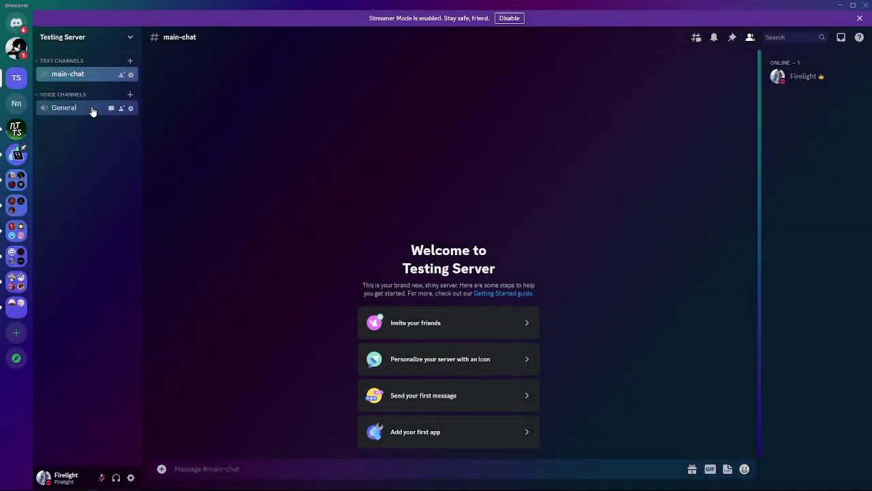
- Create a second voice channel named AFK in the Voice Channels category
click(61, 94)
click(130, 94)
click(394, 240)
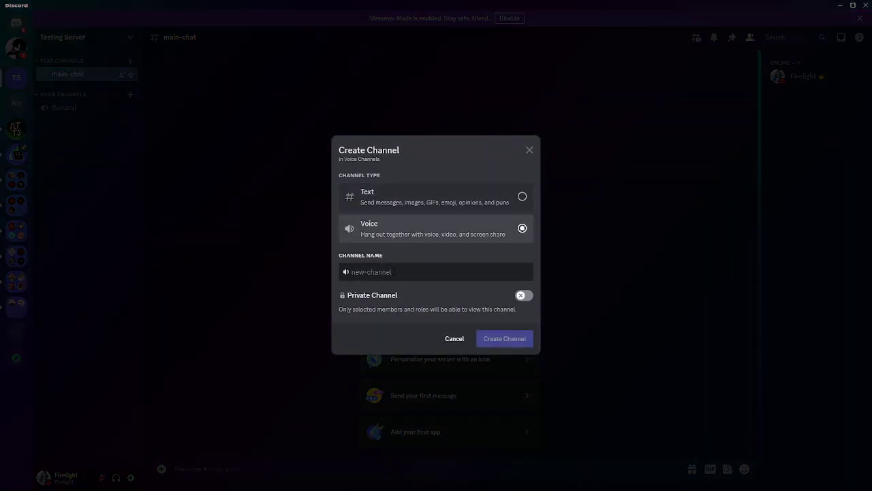
text(AFK)
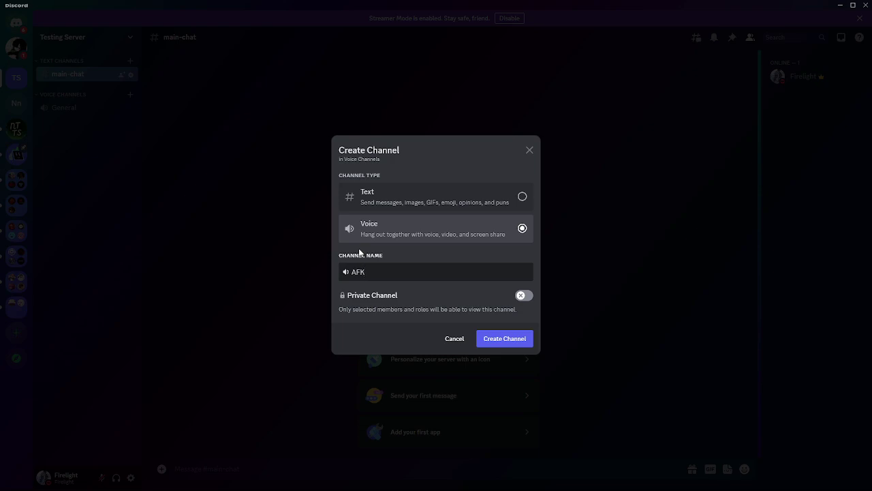
key(Return)
- In the server's overview settings, set the inactive channel to the AFK voice channel
click(93, 41)
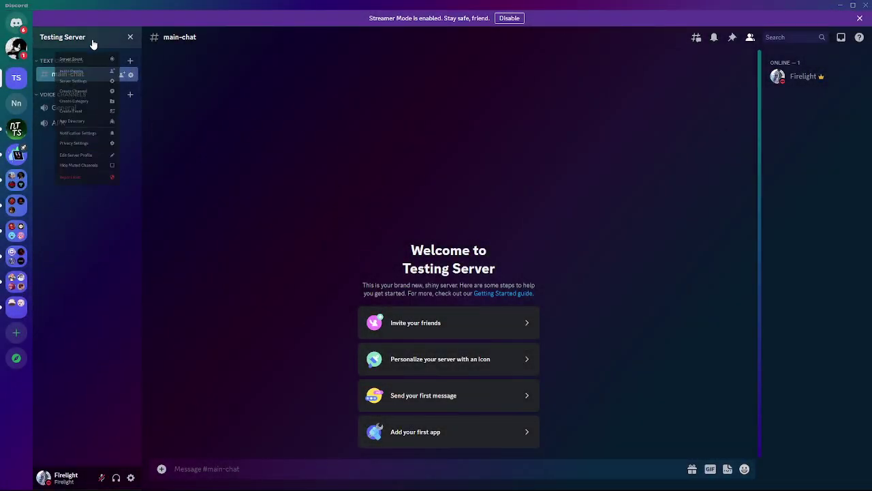
click(86, 96)
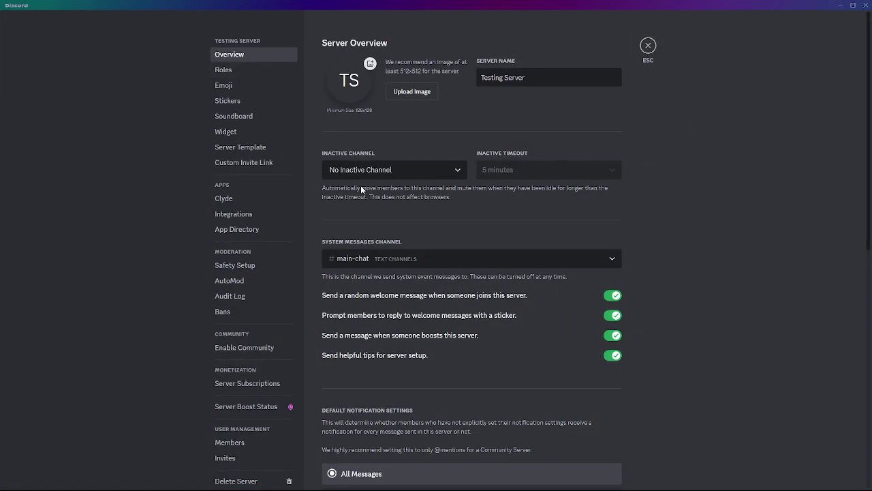
click(361, 171)
click(368, 225)
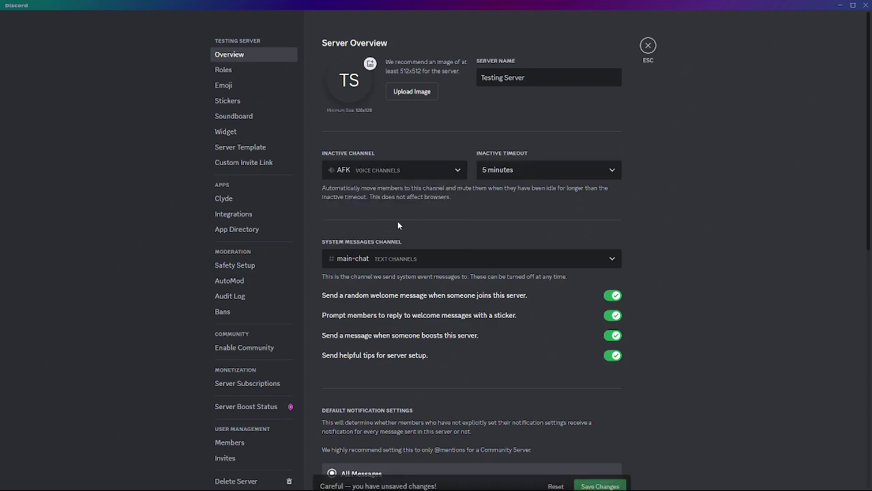
click(491, 170)
click(445, 219)
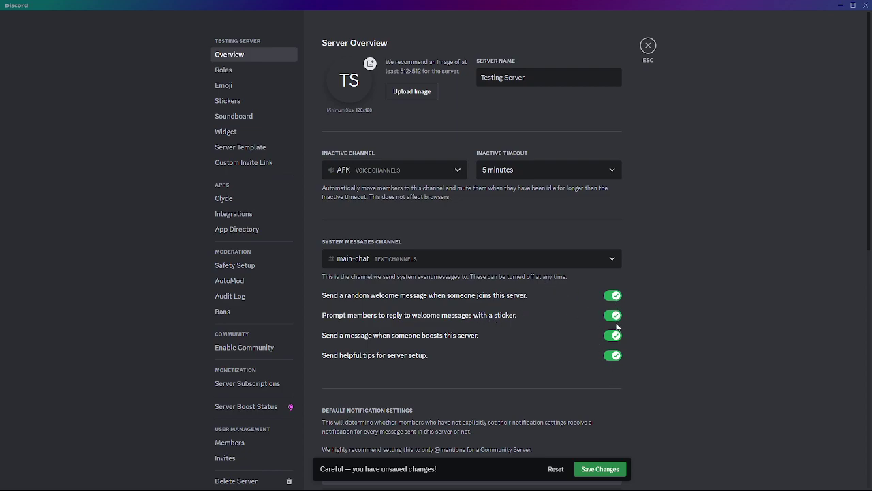
- Turn off the sticker reply prompt and the helpful server setup tips, save the changes and leave the server settings
click(614, 315)
click(615, 359)
scroll(598, 384, down, 3)
scroll(598, 384, up, 3)
click(594, 470)
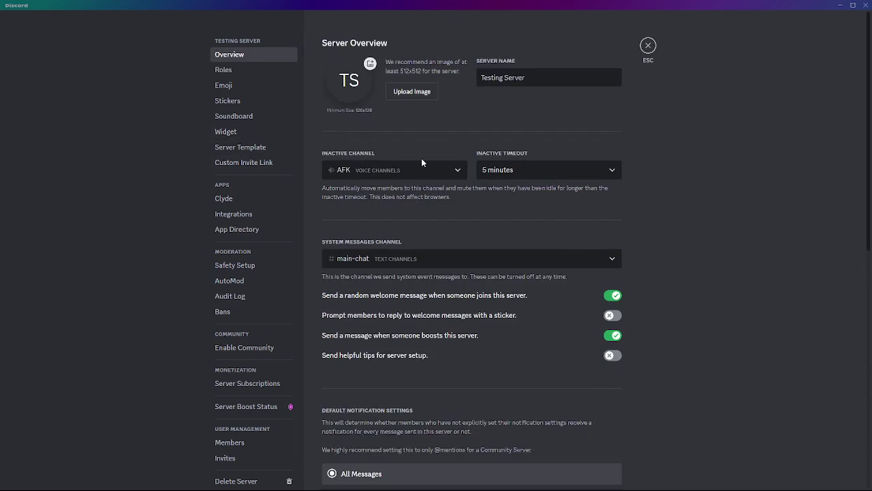
key(Escape)
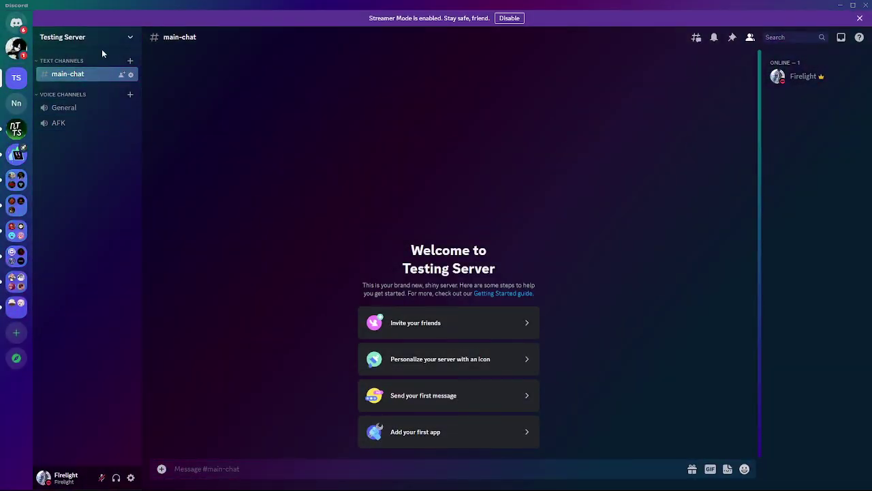
- Create a server role named Moderators and give it the bright teal green color
click(102, 47)
click(88, 97)
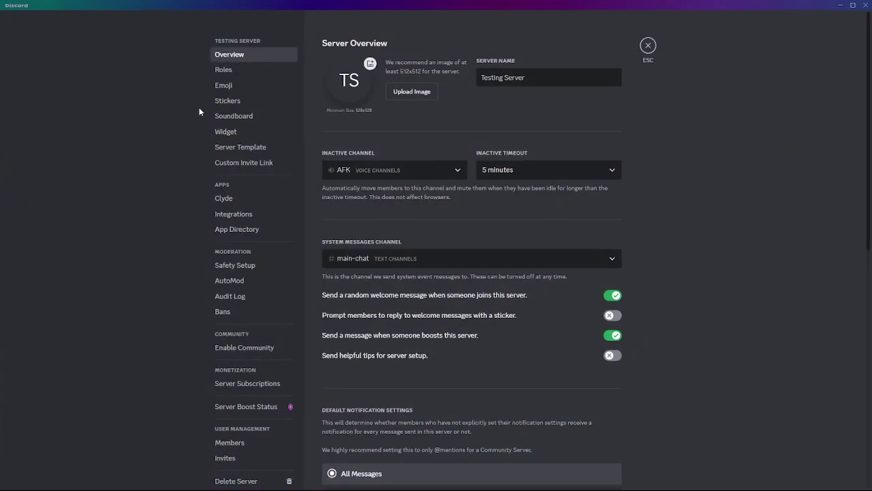
click(224, 71)
click(610, 67)
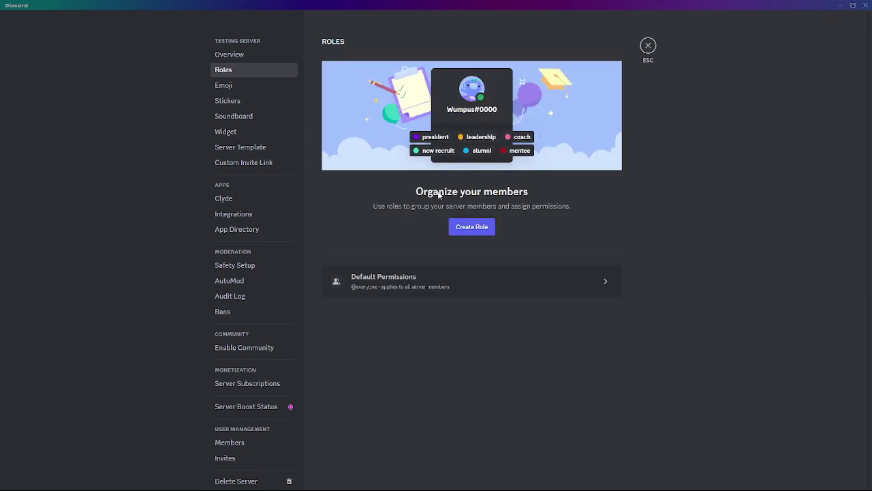
click(471, 227)
drag(461, 111, 350, 112)
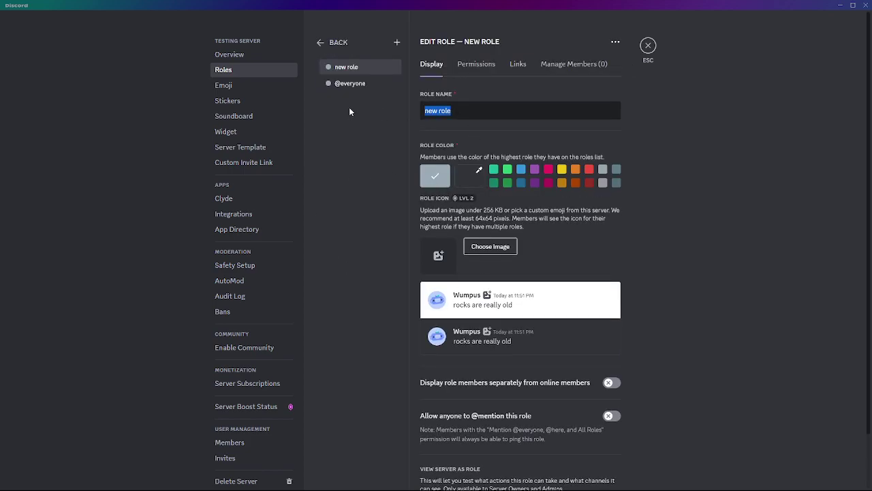
text(Moder)
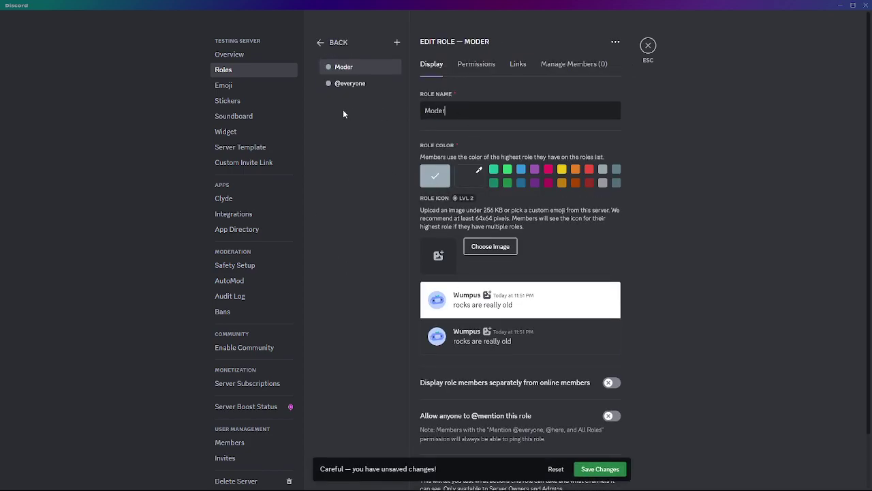
text(ators)
click(494, 170)
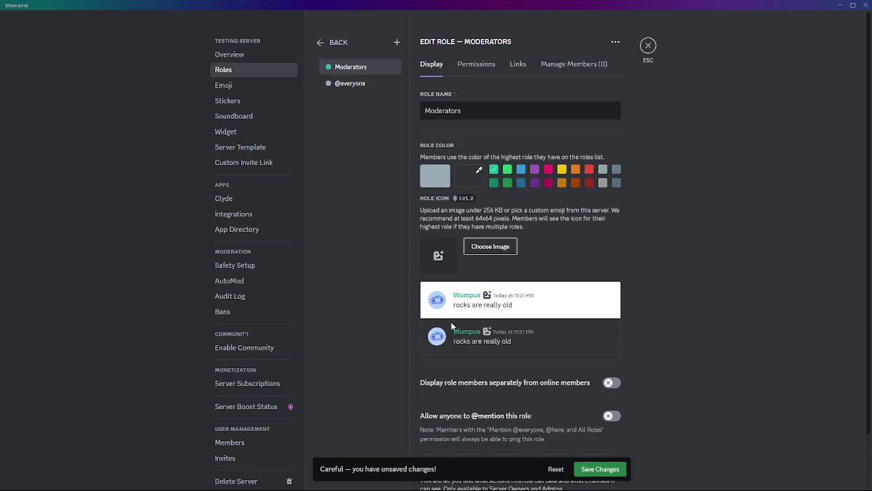
- Grant the Moderators role the Kick Members, Ban Members and Timeout Members permissions and save the role
click(485, 70)
scroll(518, 334, down, 10)
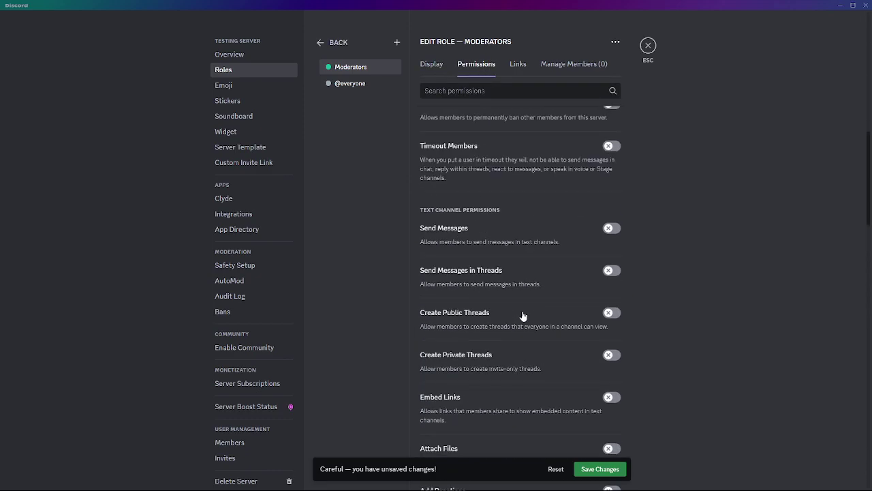
scroll(539, 266, up, 3)
click(613, 331)
click(615, 285)
click(614, 236)
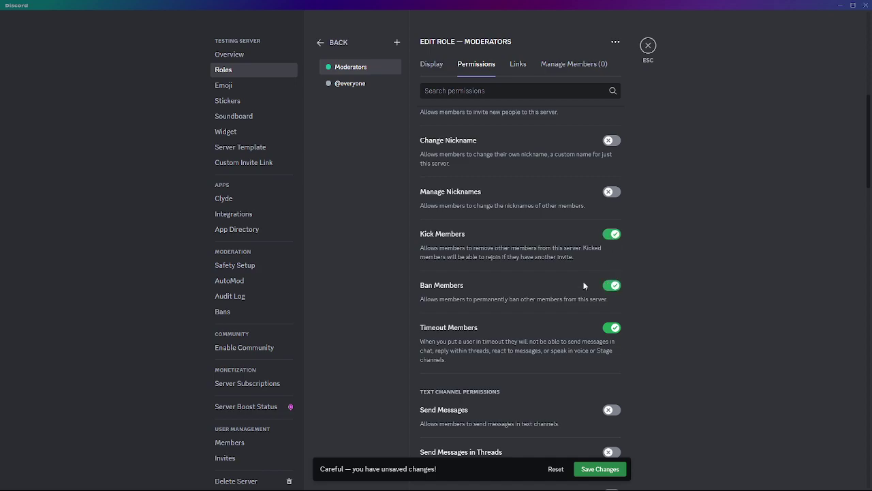
click(596, 468)
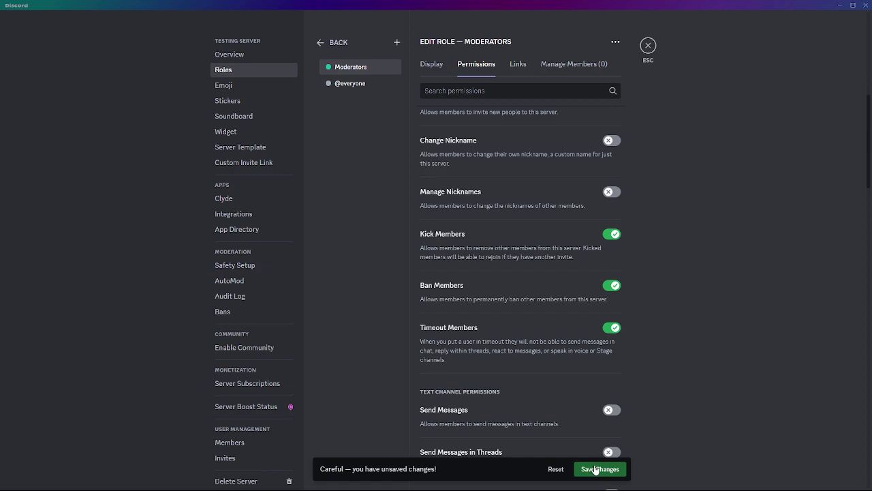
click(591, 469)
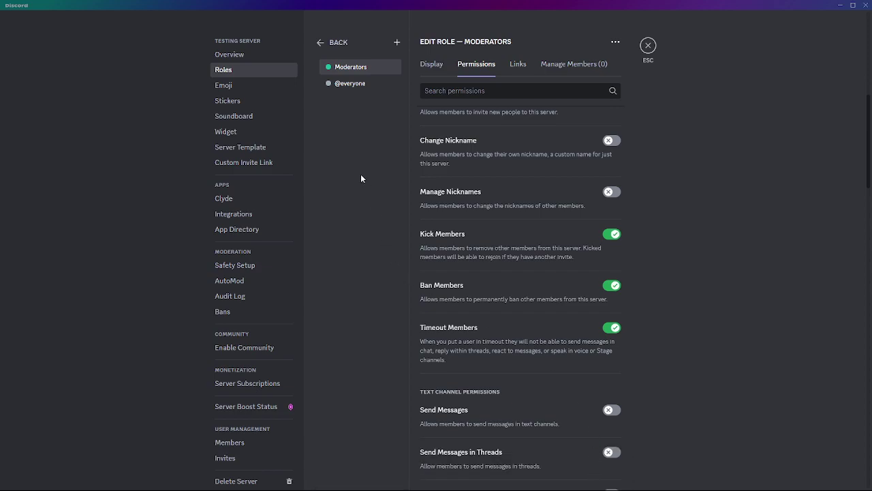
- Create an orange role named Administrator and move it above Moderators in the role list
click(396, 43)
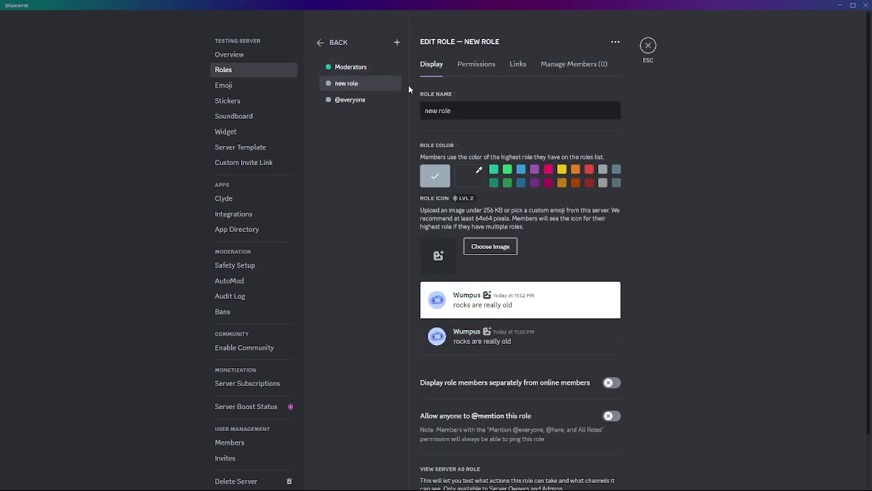
triple_click(467, 112)
text(Administrator)
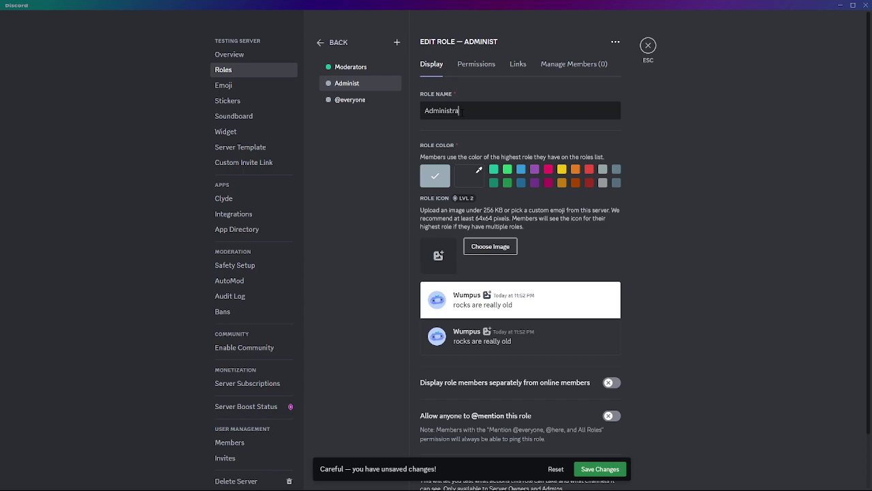
click(575, 169)
drag(360, 79, 389, 66)
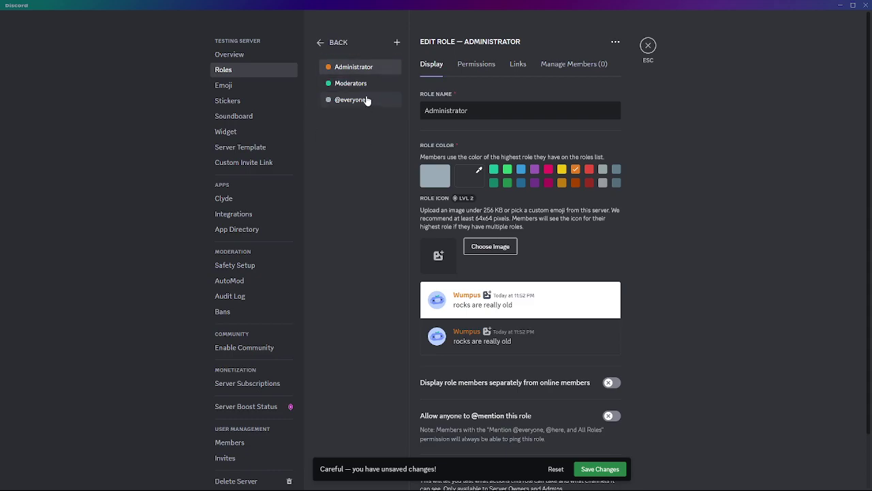
- Enable the advanced Administrator permission for the Administrator role
click(476, 64)
scroll(569, 293, down, 15)
scroll(563, 304, down, 1)
click(612, 398)
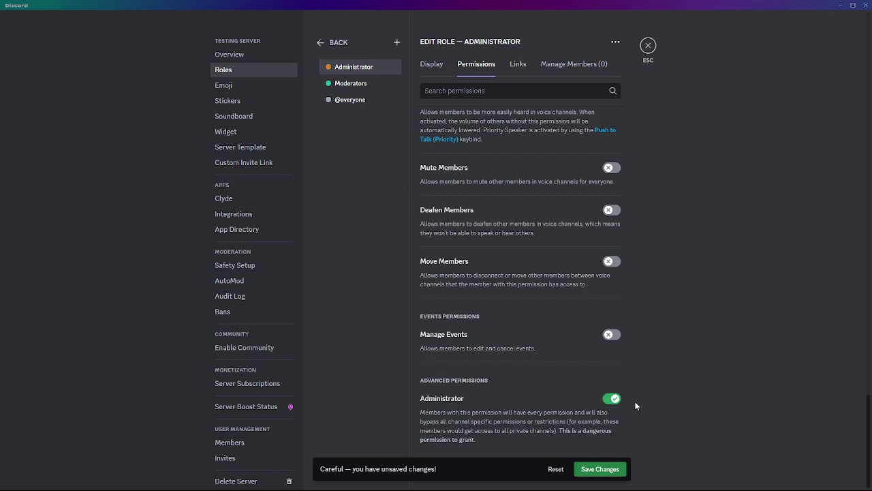
- Enable View Channels, Manage Channels, Manage Roles, Manage Expressions, View Audit Log and Manage Server for the Administrator role
scroll(567, 346, up, 10)
scroll(565, 339, up, 8)
click(614, 137)
click(612, 178)
click(607, 224)
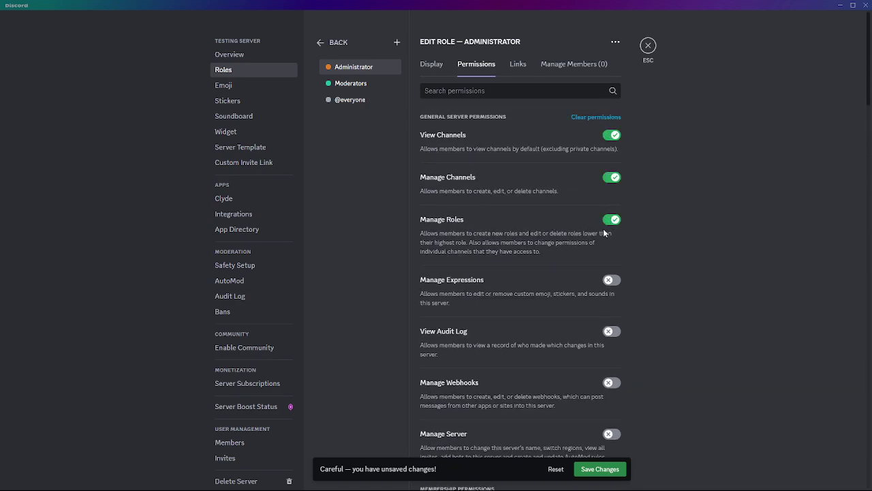
click(610, 280)
click(611, 332)
click(611, 384)
click(611, 384)
scroll(612, 382, down, 3)
click(612, 251)
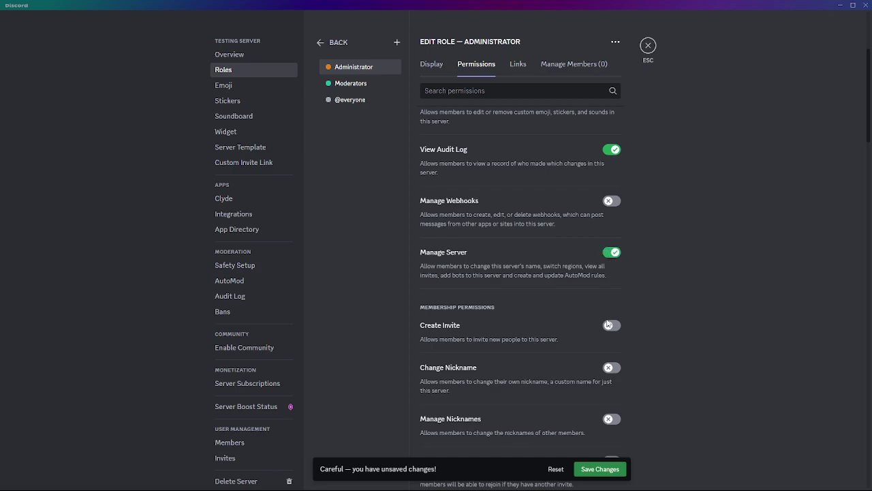
- Enable Ban Members, Kick Members and Timeout Members for the Administrator role and review its remaining permissions
scroll(608, 265, down, 3)
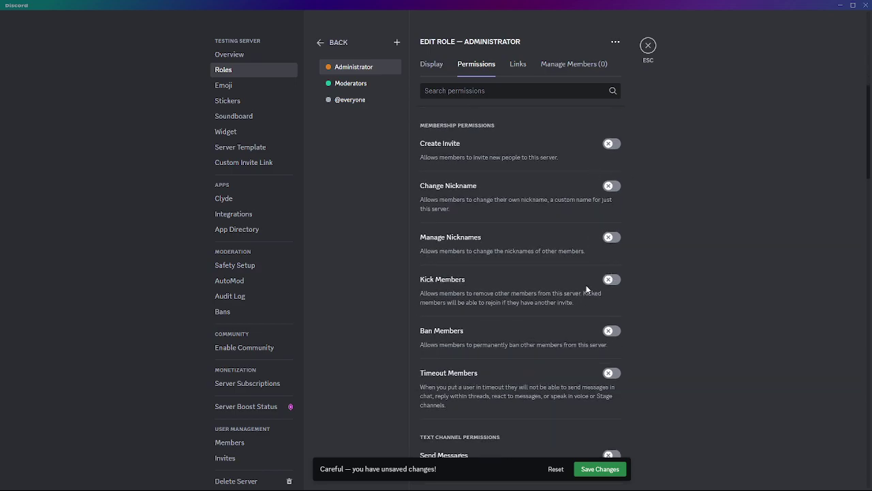
click(613, 331)
click(612, 280)
click(612, 373)
scroll(534, 259, down, 5)
scroll(541, 255, up, 2)
scroll(542, 273, down, 3)
scroll(538, 279, down, 12)
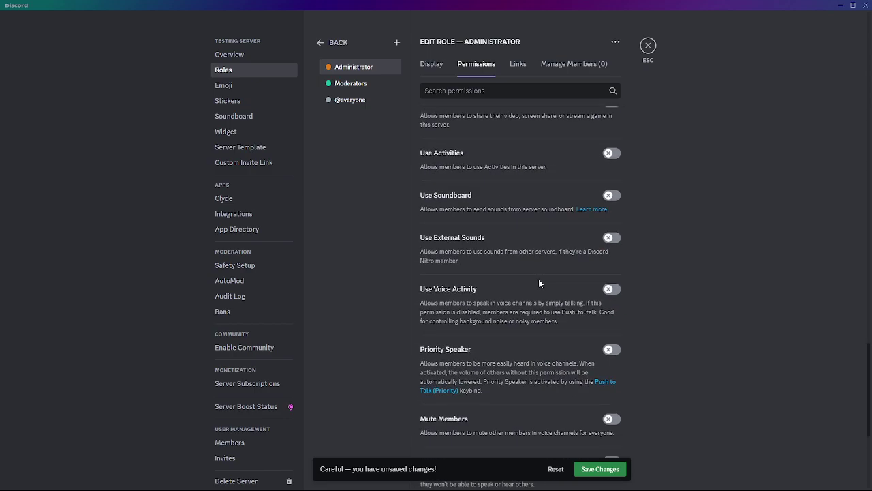
- Enable the Manage Messages and Manage Threads text channel permissions for the Administrator role
scroll(539, 283, up, 3)
scroll(540, 267, up, 12)
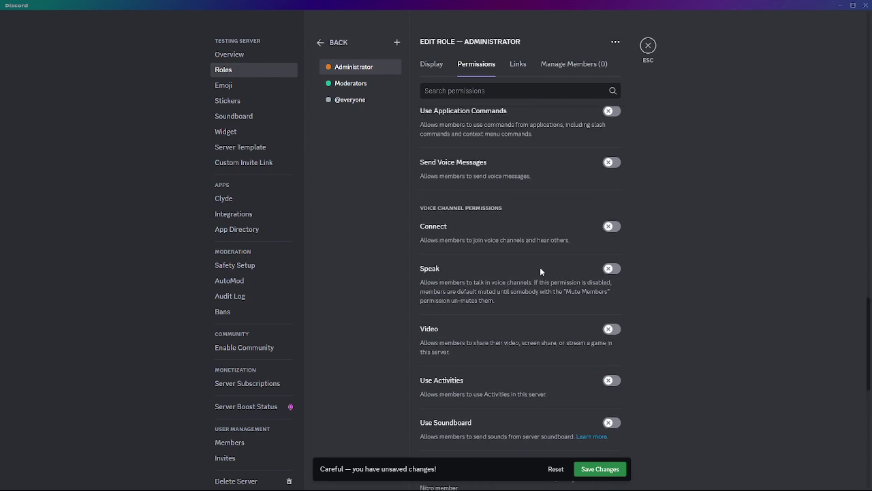
scroll(558, 226, up, 20)
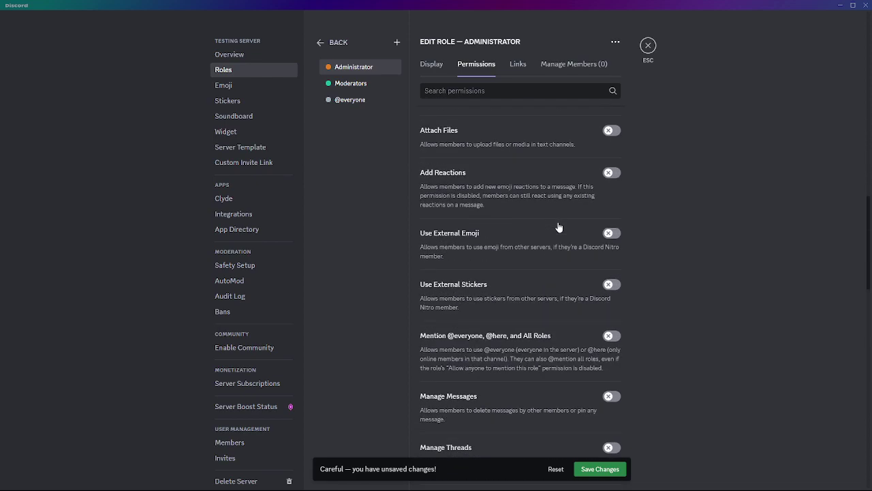
scroll(553, 246, down, 9)
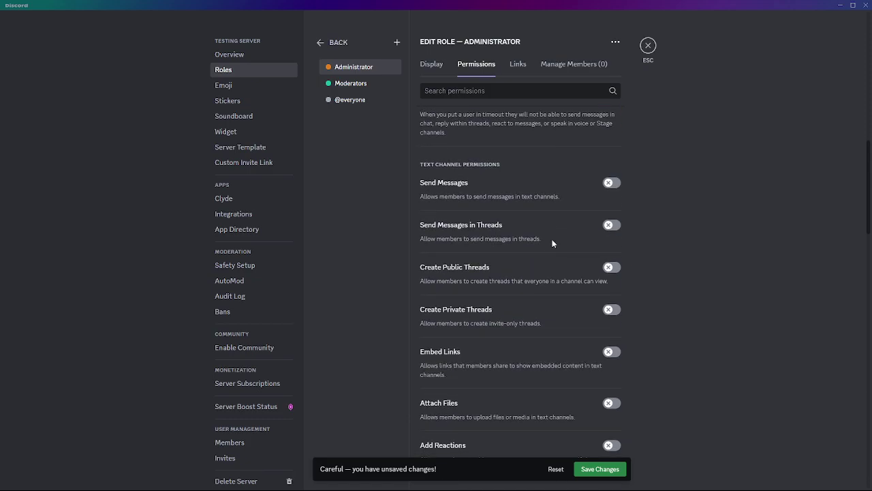
scroll(454, 312, down, 10)
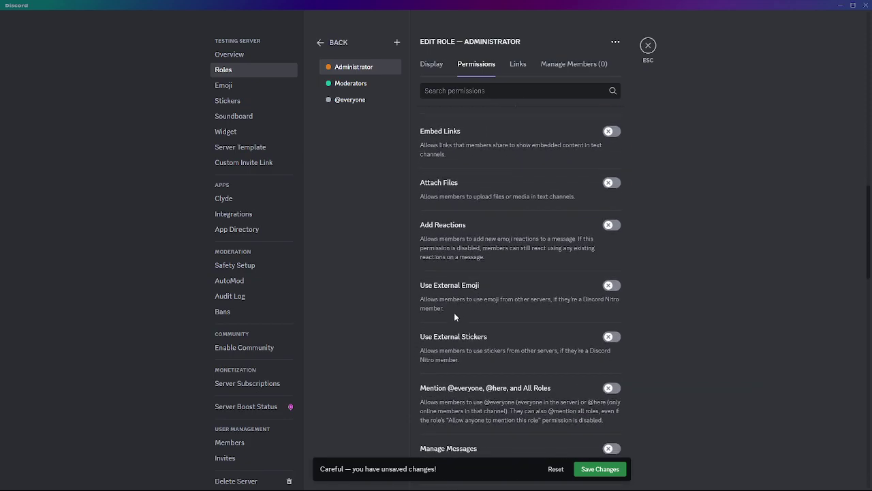
scroll(456, 310, down, 1)
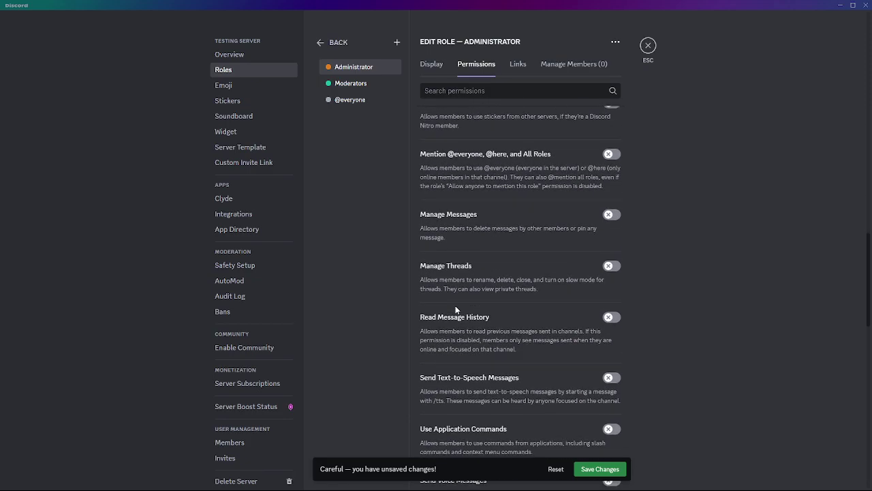
click(612, 215)
scroll(505, 307, down, 2)
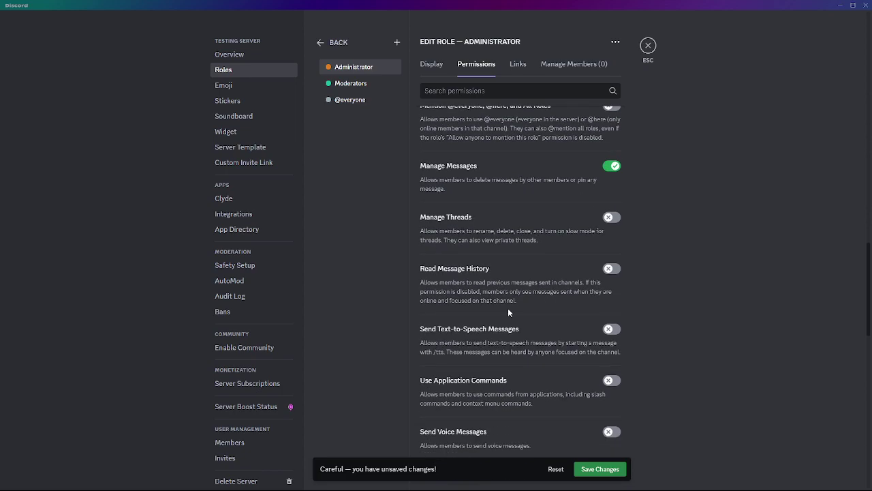
click(612, 176)
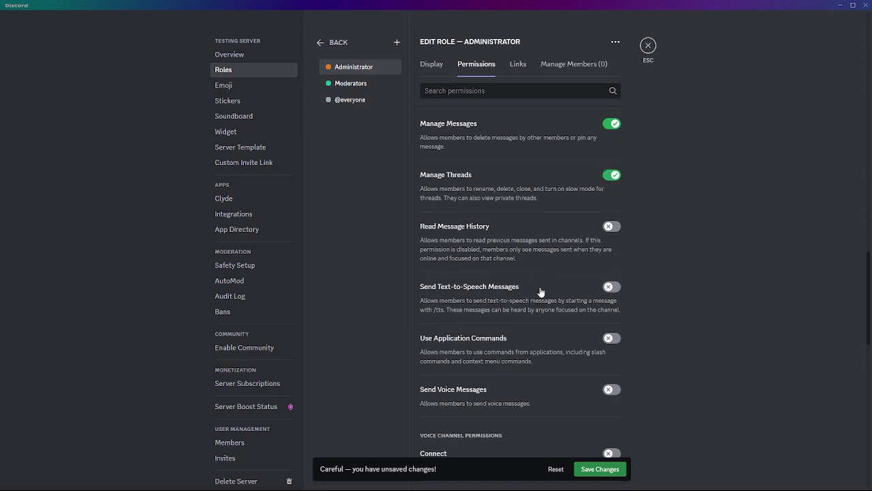
- Enable Mute Members, Deafen Members, Move Members and Manage Events for the Administrator role and save the changes
scroll(586, 303, down, 3)
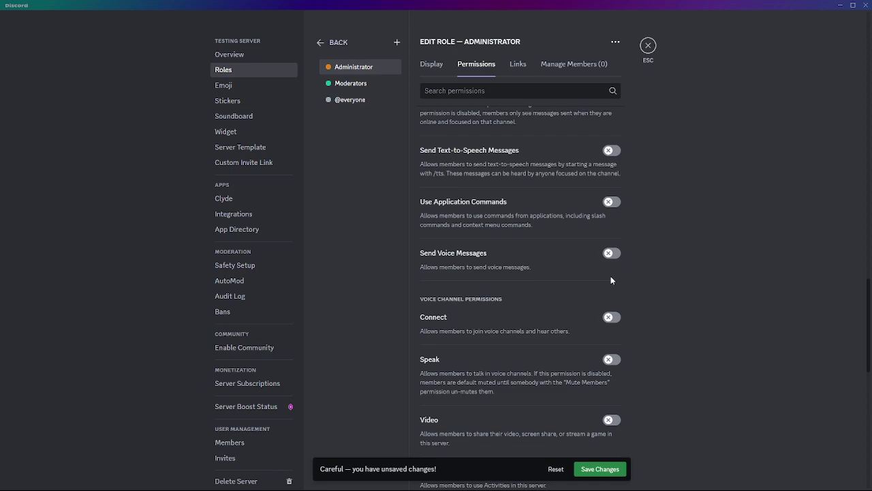
scroll(612, 278, down, 2)
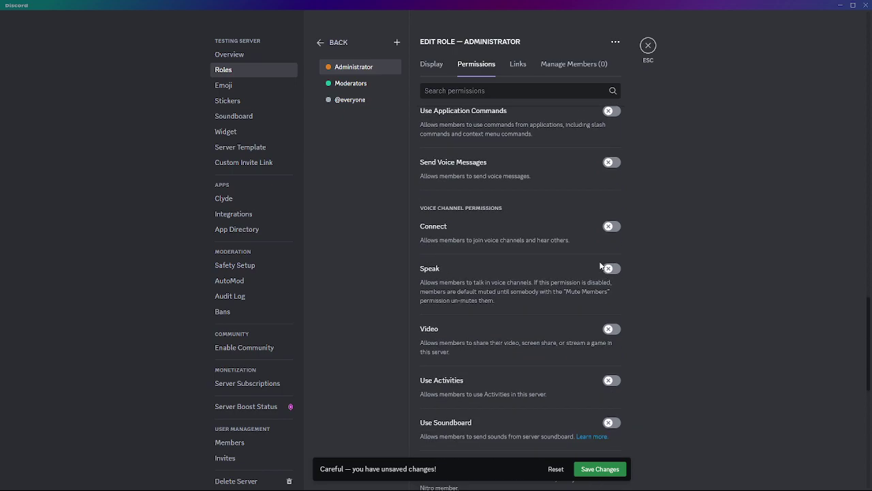
scroll(597, 266, down, 8)
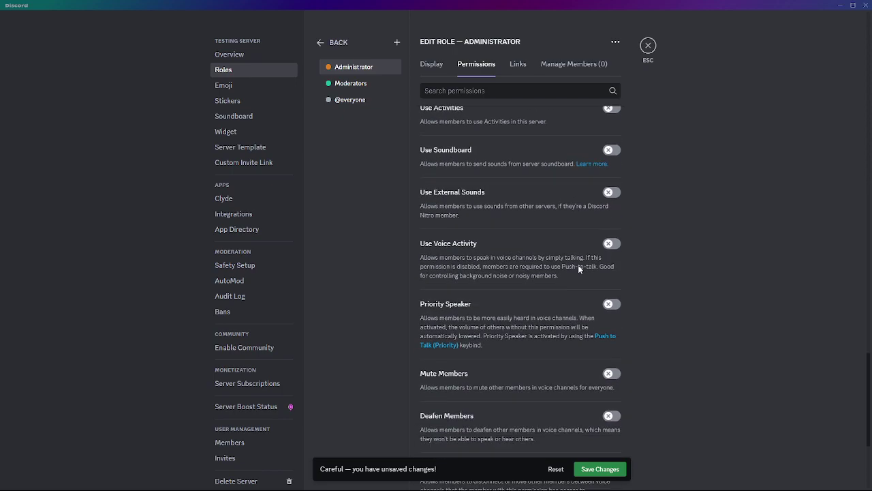
scroll(578, 267, down, 2)
click(611, 169)
click(612, 211)
click(611, 263)
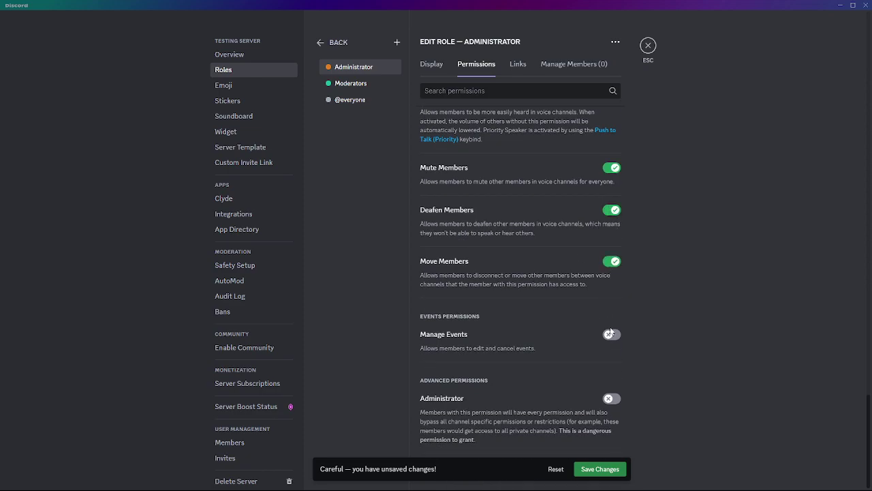
click(611, 334)
click(585, 472)
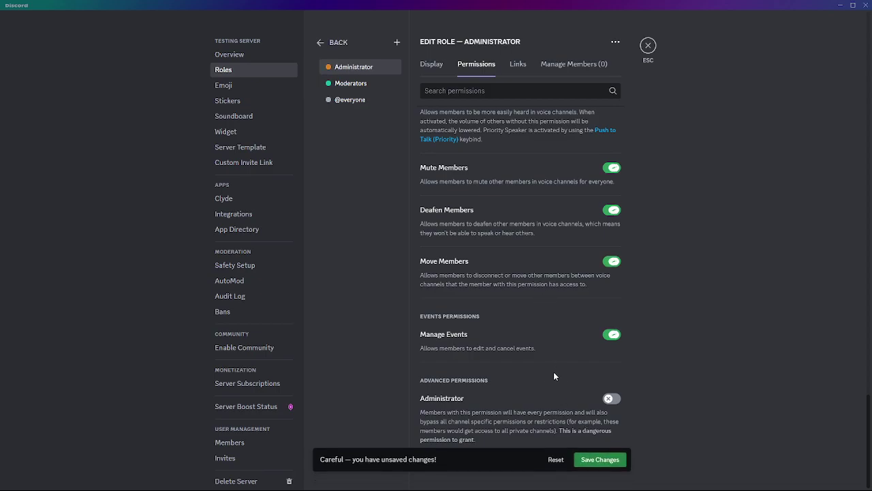
- Review the permissions of the Administrator and Moderators roles, and leave the server settings
scroll(522, 304, up, 10)
scroll(524, 303, up, 10)
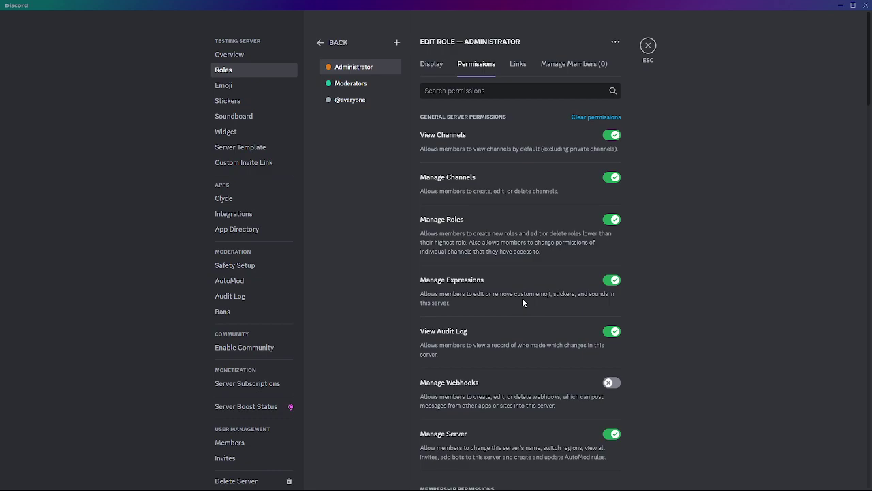
scroll(522, 298, down, 15)
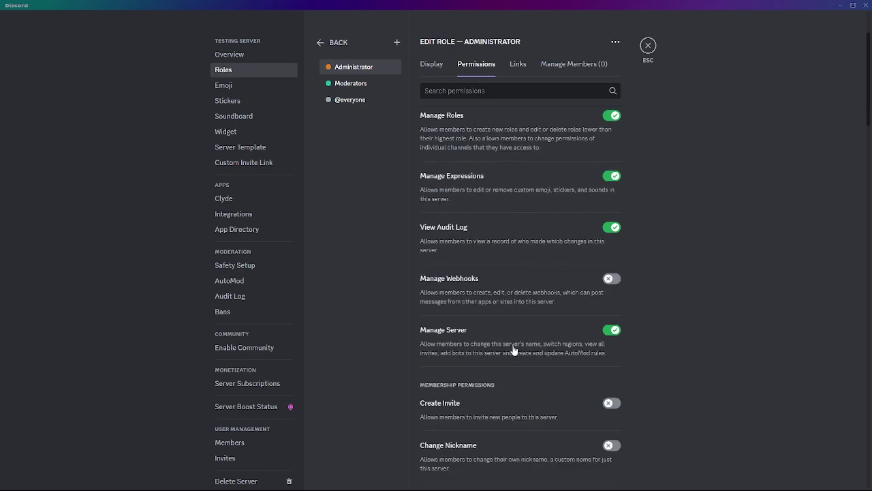
scroll(541, 338, down, 10)
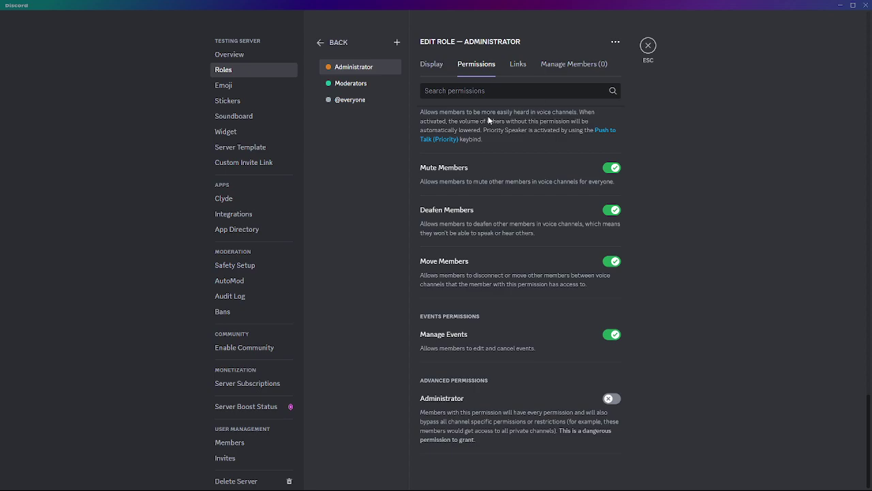
click(347, 83)
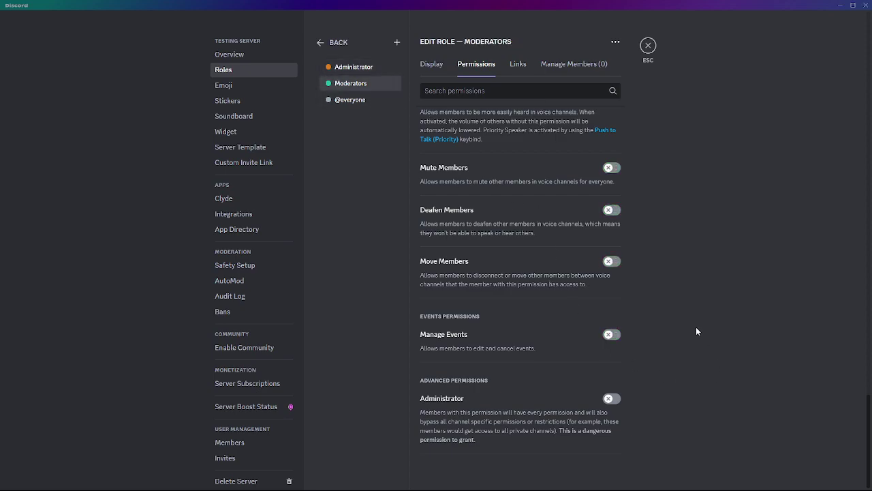
scroll(600, 298, up, 3)
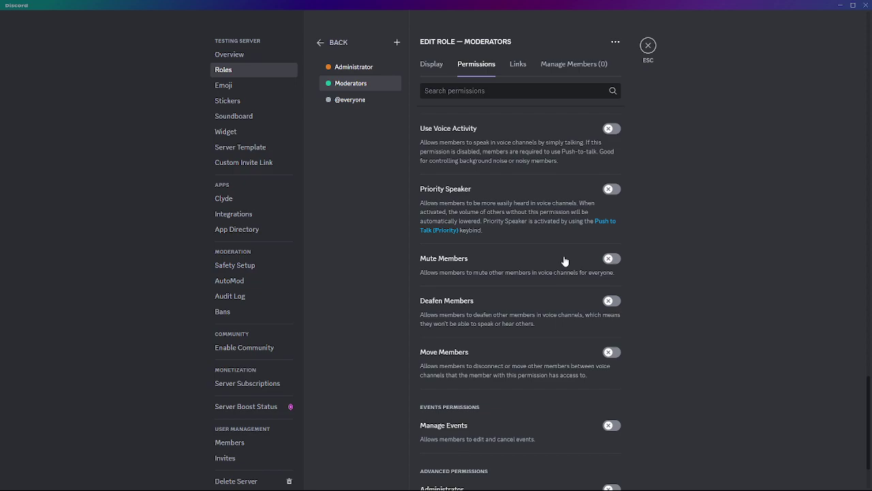
key(Escape)
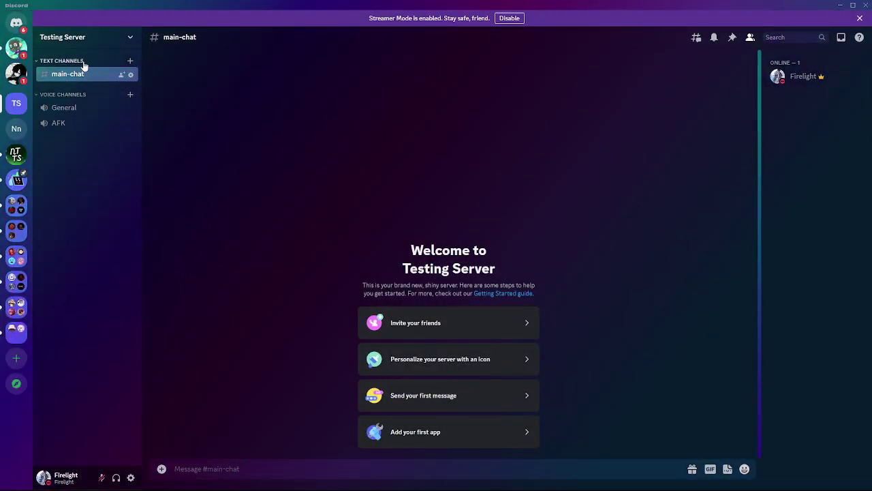
- Create a text channel named memes in the Text Channels category
click(130, 61)
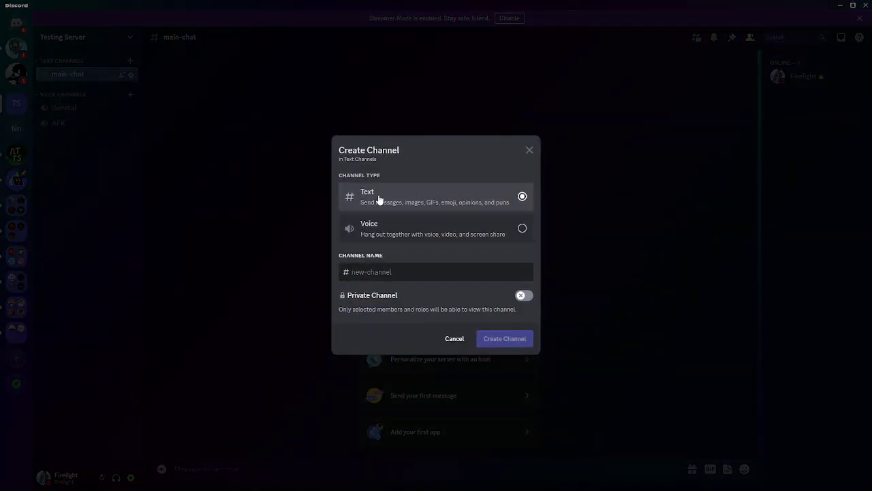
text(memes)
key(Return)
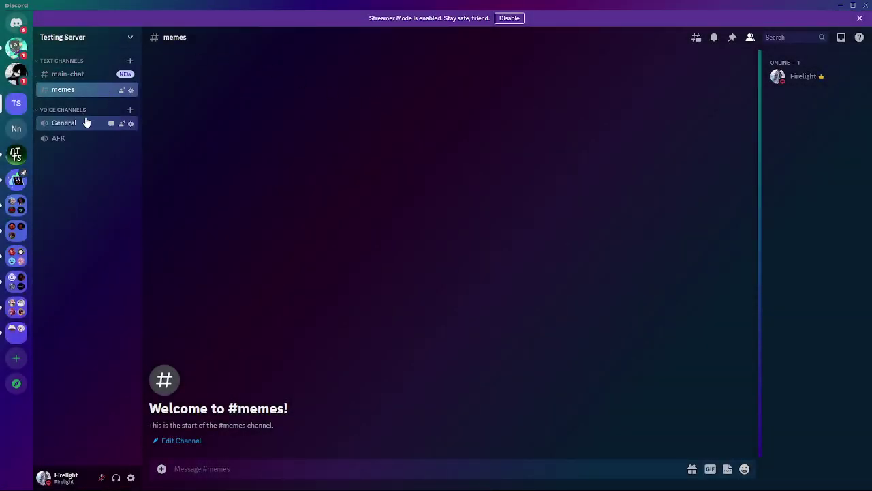
click(110, 43)
click(253, 155)
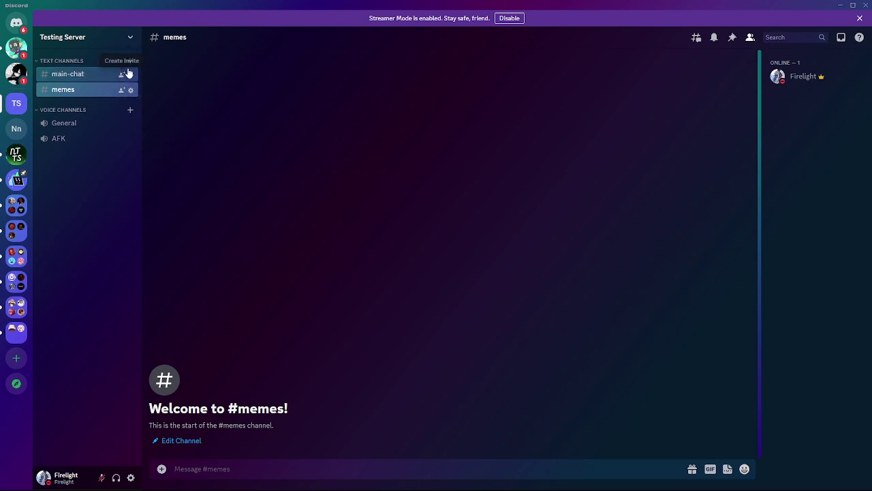
- Rename the Text Channels category to Main Stuff and save the change
right_click(92, 62)
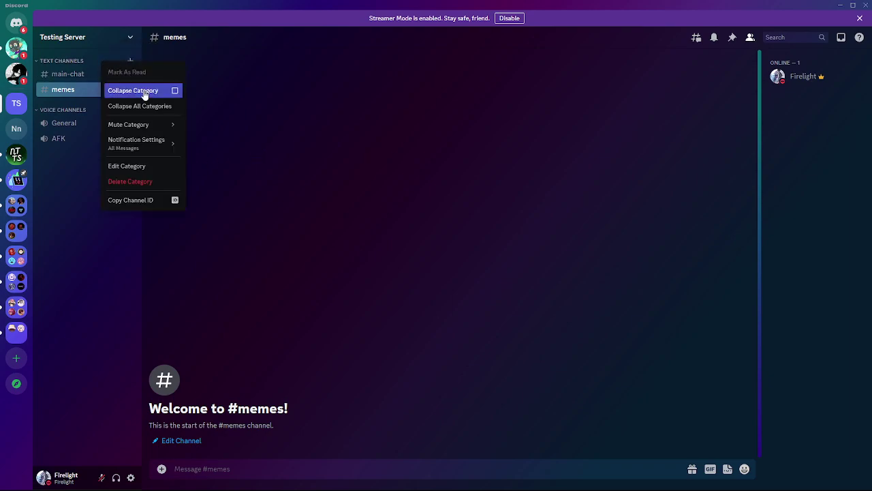
click(126, 166)
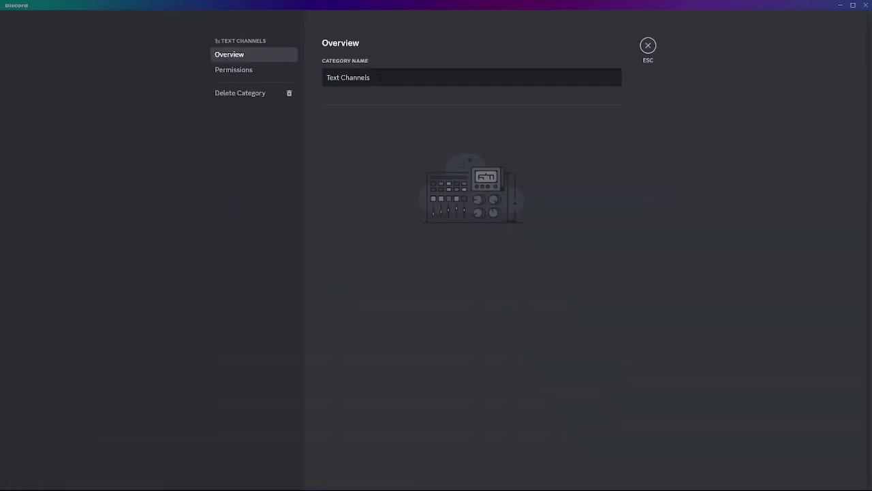
drag(383, 78, 231, 82)
text(Ma)
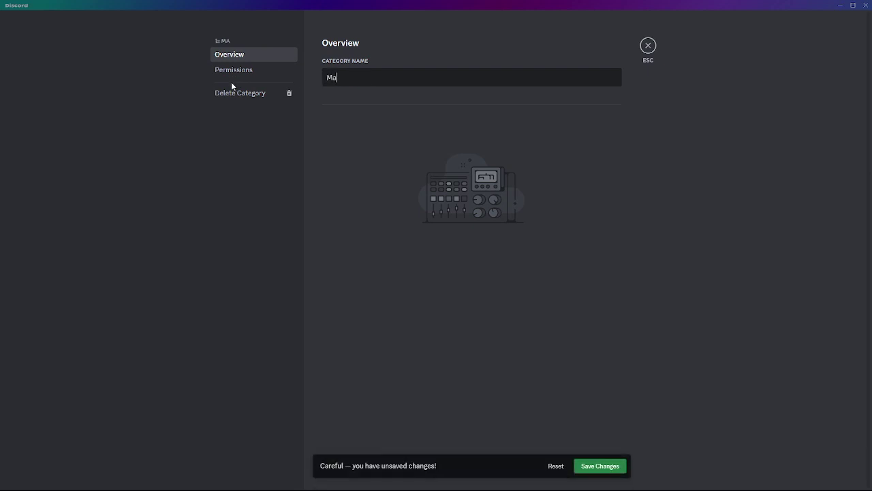
text(in Stuff)
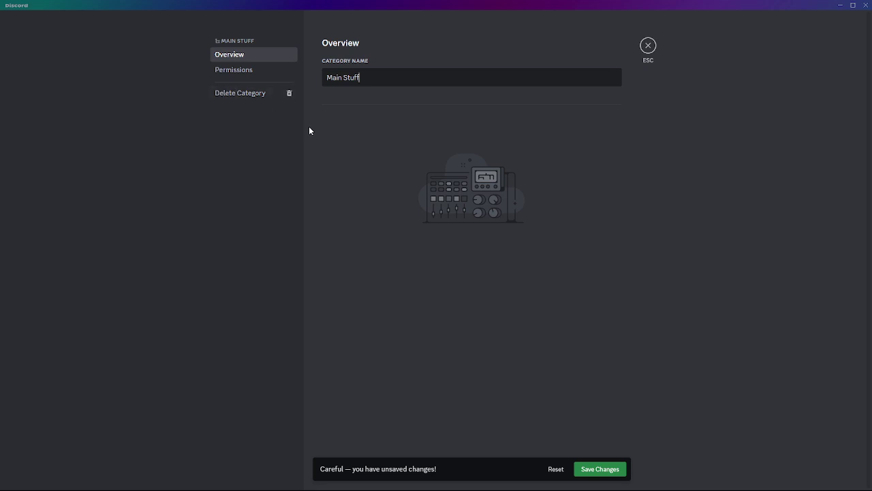
click(604, 469)
key(Escape)
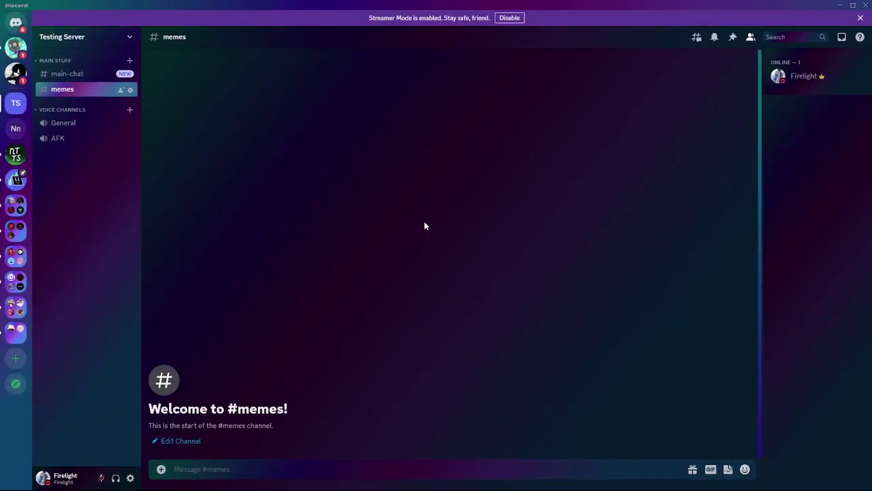
- Create a non-private category named Info and move it above Main Stuff in the channel list
click(125, 37)
click(85, 130)
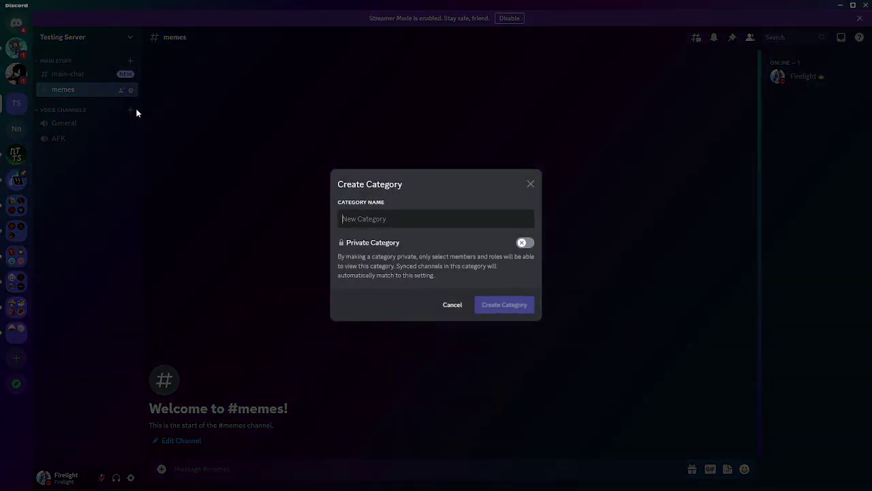
text(Info)
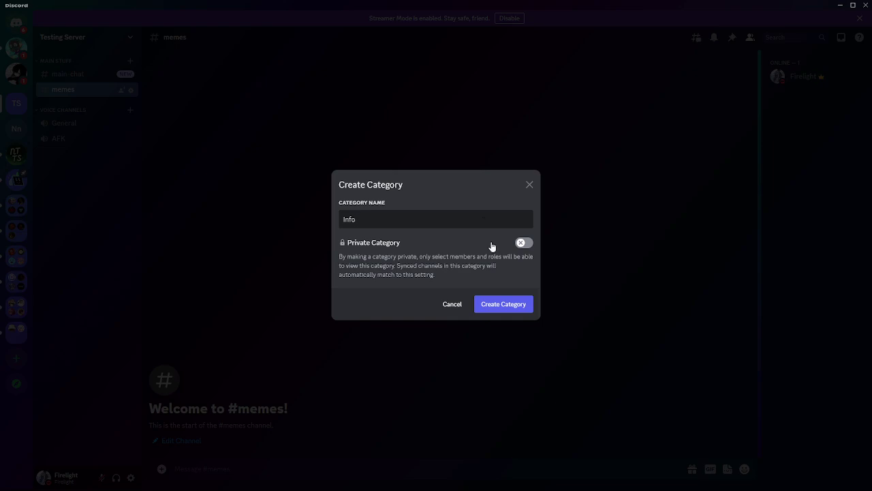
click(503, 306)
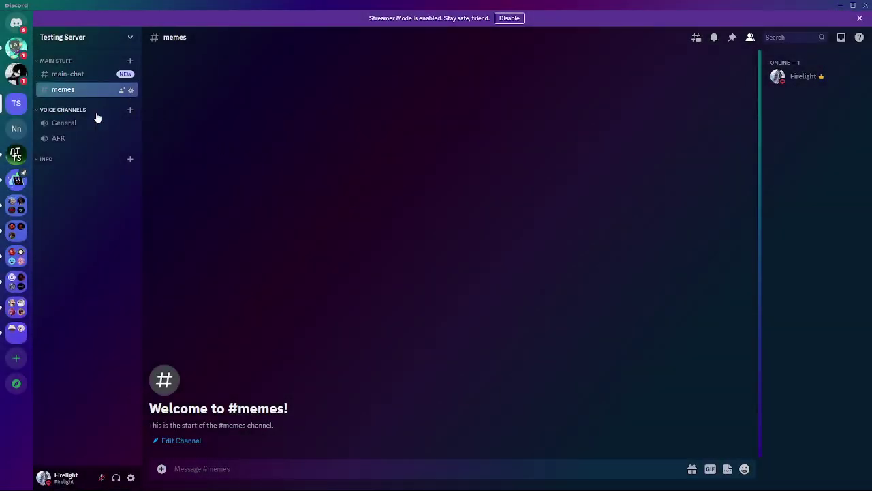
drag(72, 161, 72, 56)
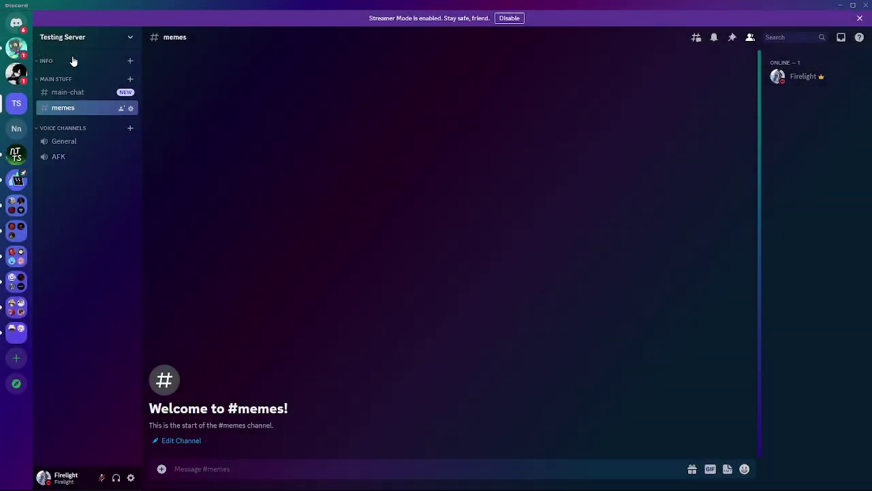
- Create three text channels named rules, announcements and roles in the Info category
click(130, 60)
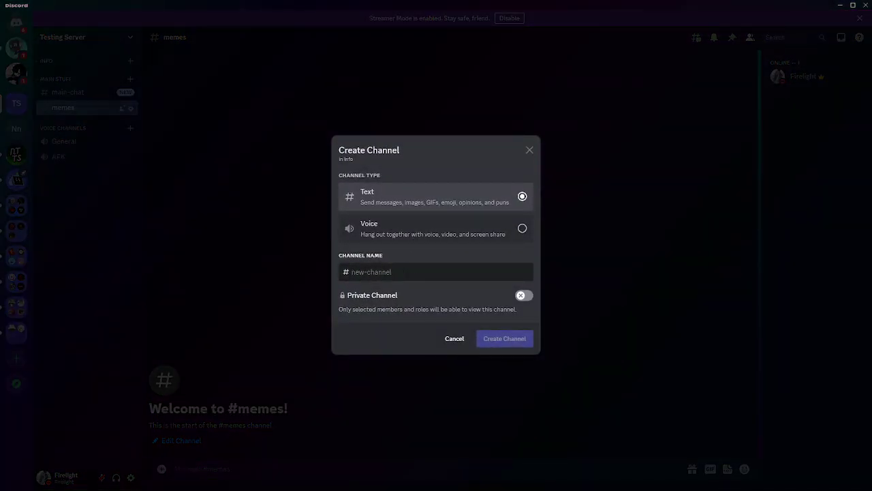
text(rules)
key(Return)
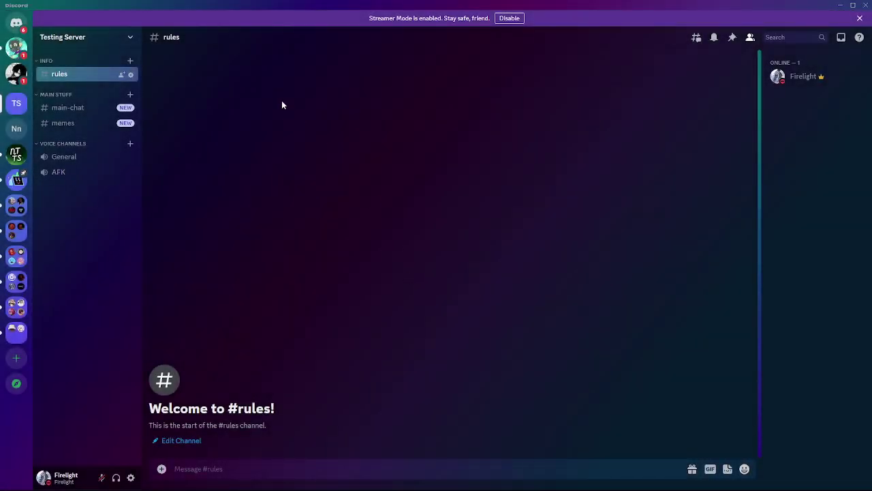
click(130, 60)
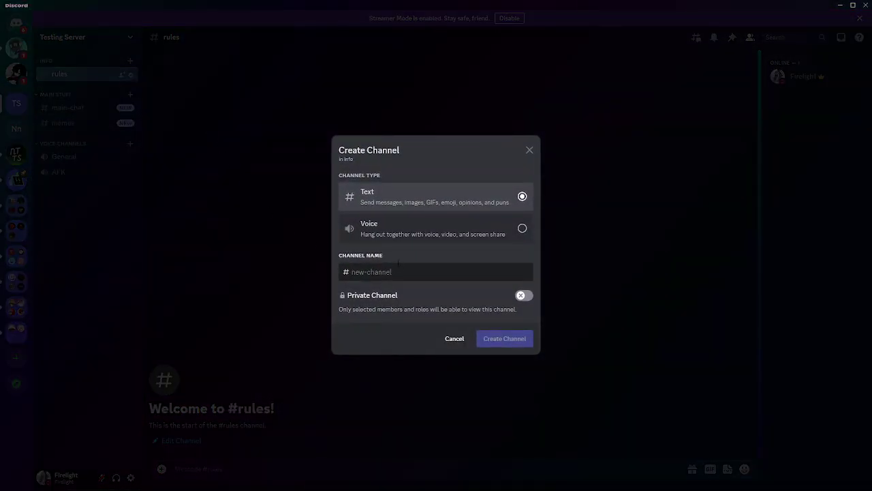
text(announcements)
key(Return)
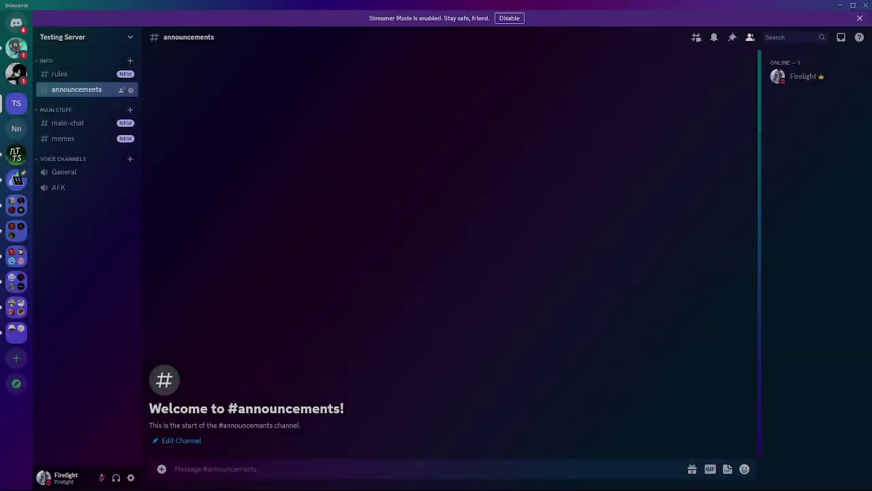
click(130, 61)
text(roles)
key(Return)
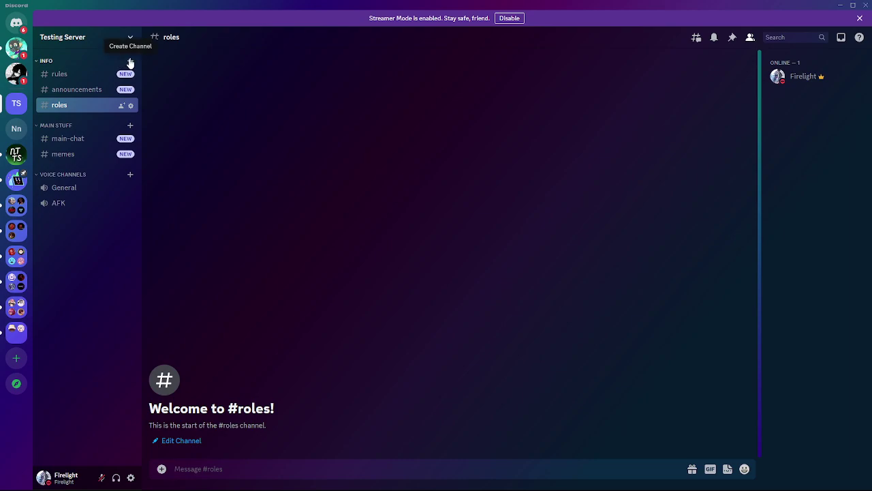
- Create two text channels named content and selfies in the Main Stuff category
click(130, 124)
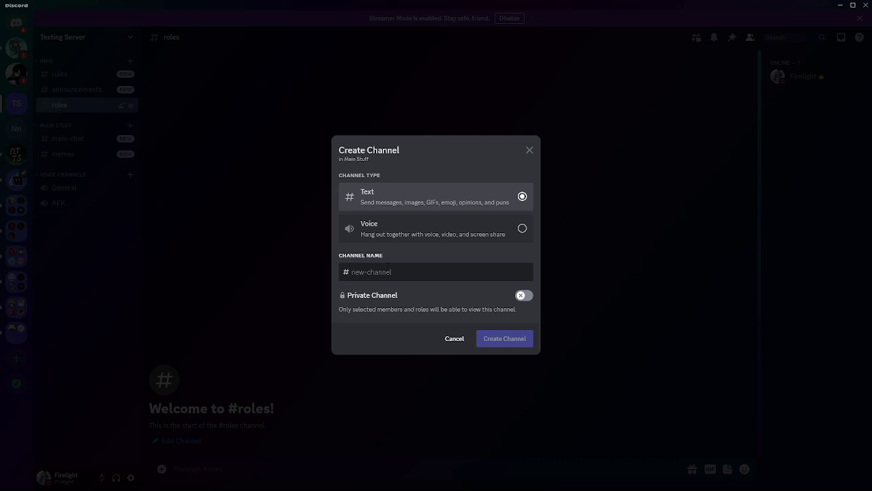
text(content)
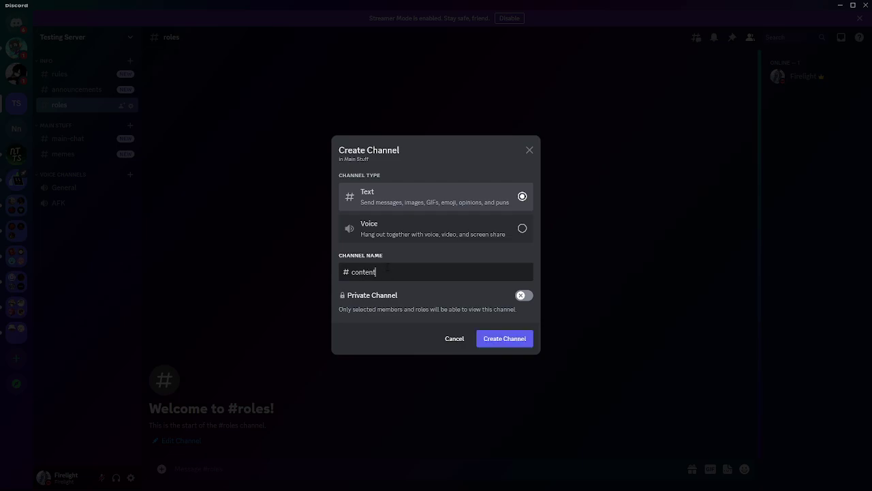
key(Return)
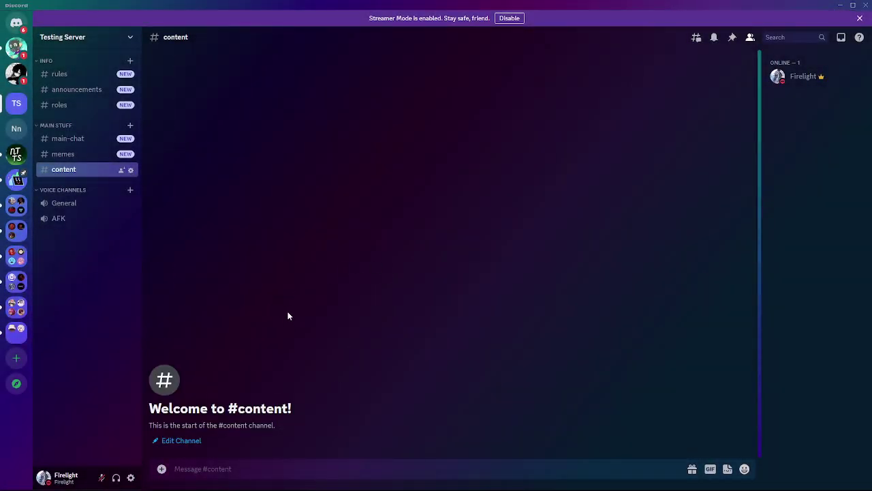
click(130, 127)
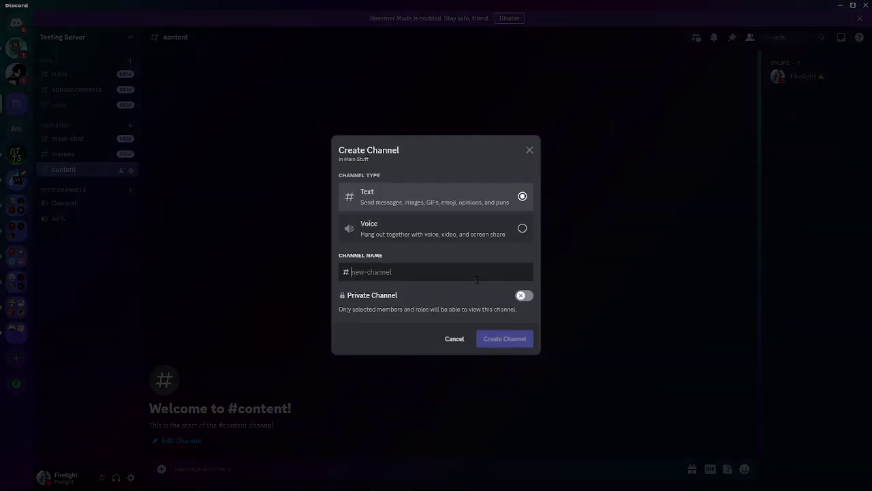
text(selfies)
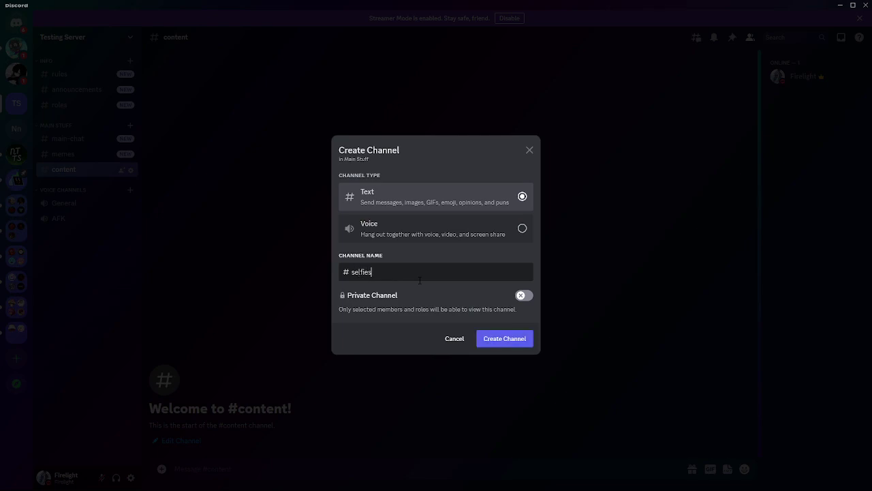
key(Return)
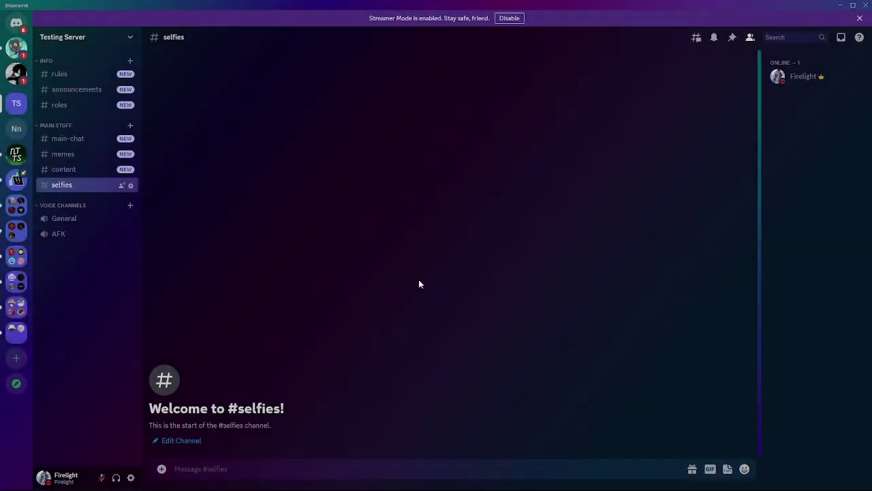
click(130, 127)
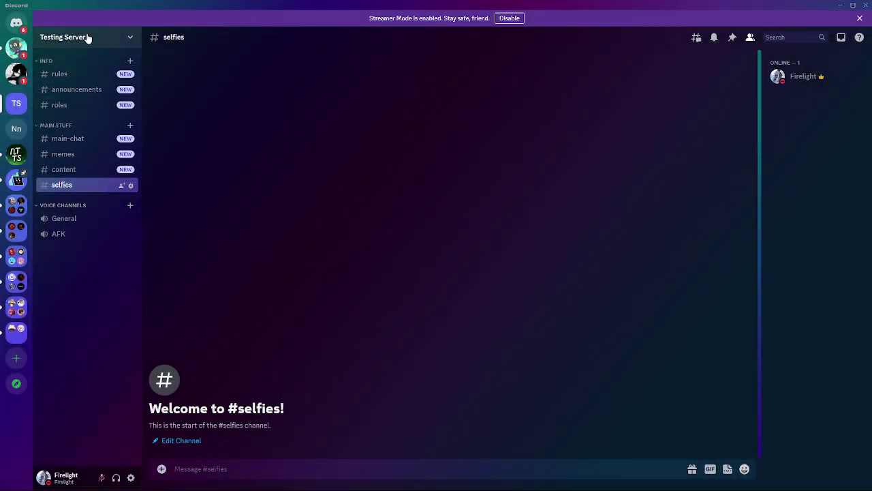
- Create a non-private category named IRL Stuff
click(87, 37)
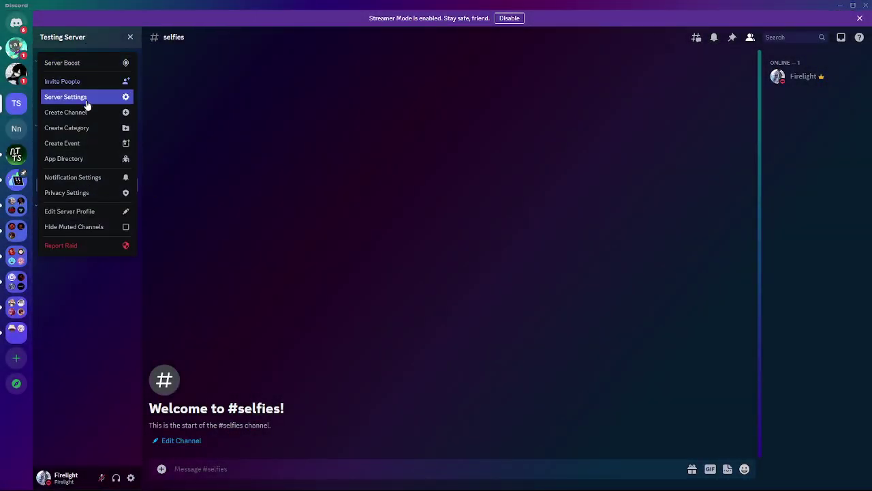
click(88, 128)
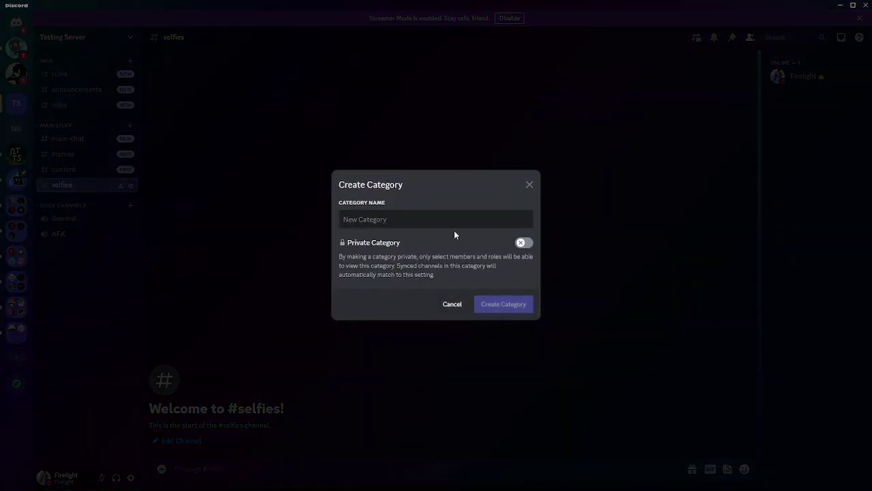
text(IRL Stuff)
key(Return)
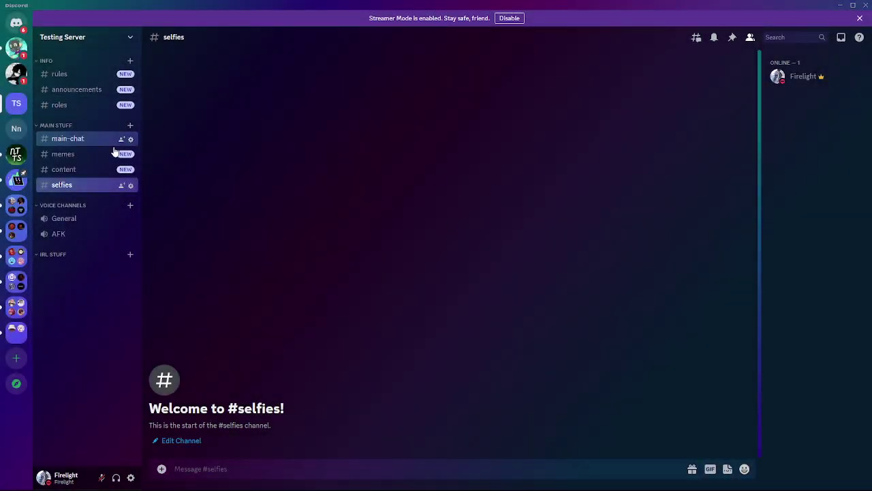
- Move the selfies channel into the IRL Stuff category and place that category above Voice Channels
drag(81, 189, 77, 273)
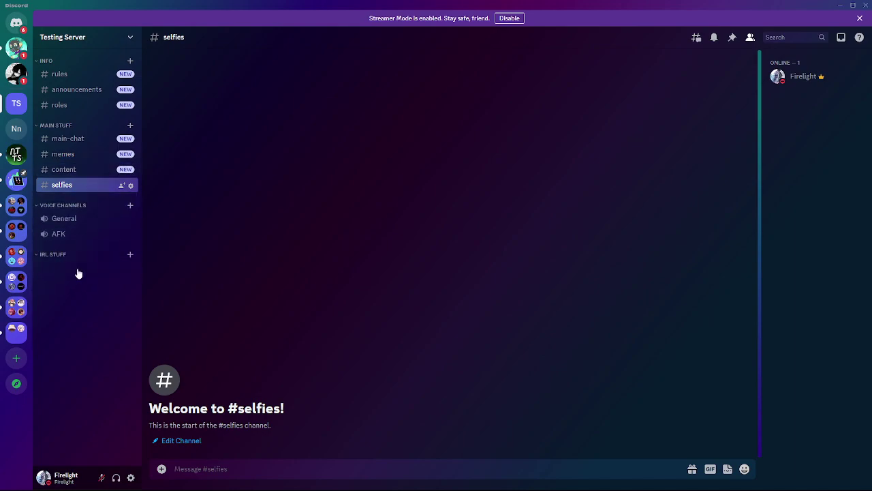
mouse_move(62, 185)
mouse_down()
mouse_move(66, 261)
mouse_move(62, 186)
mouse_up()
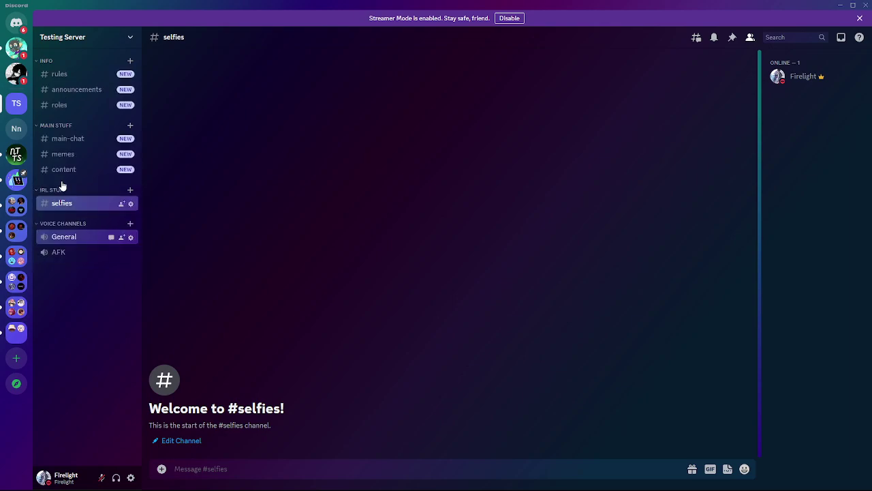
- Create a text channel named intro in the IRL Stuff category and move it above selfies
click(130, 191)
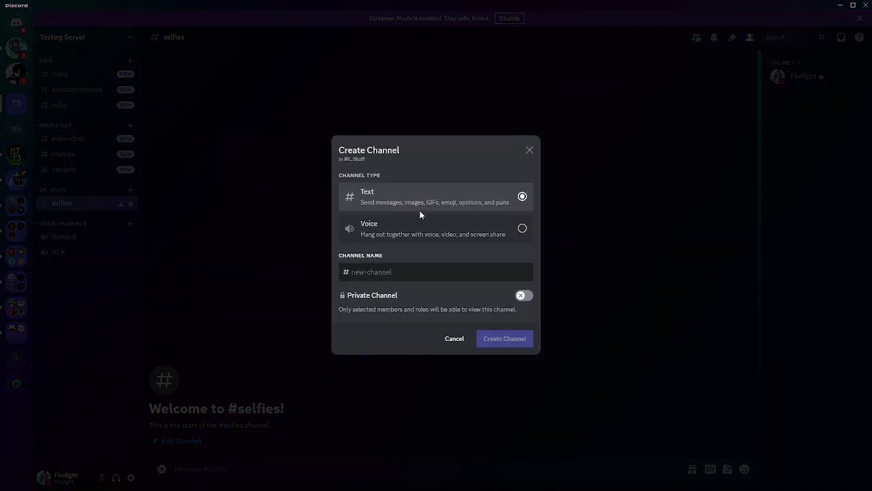
text(intro)
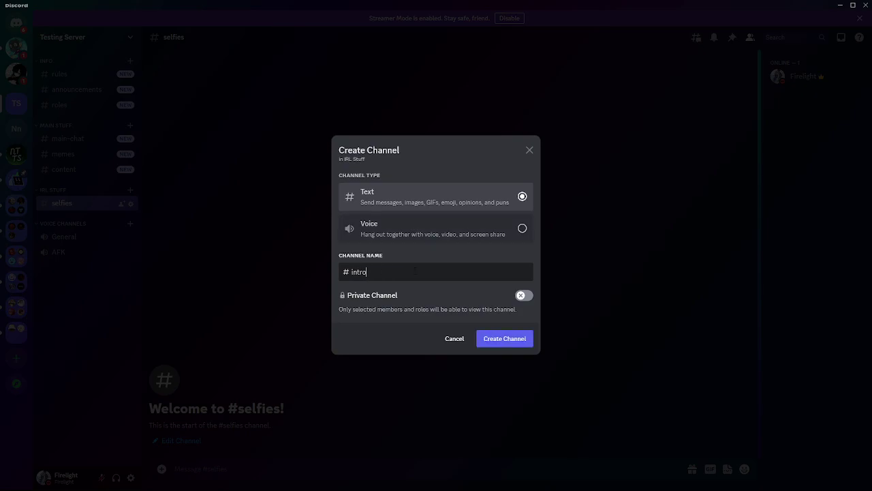
key(Return)
drag(64, 220, 87, 205)
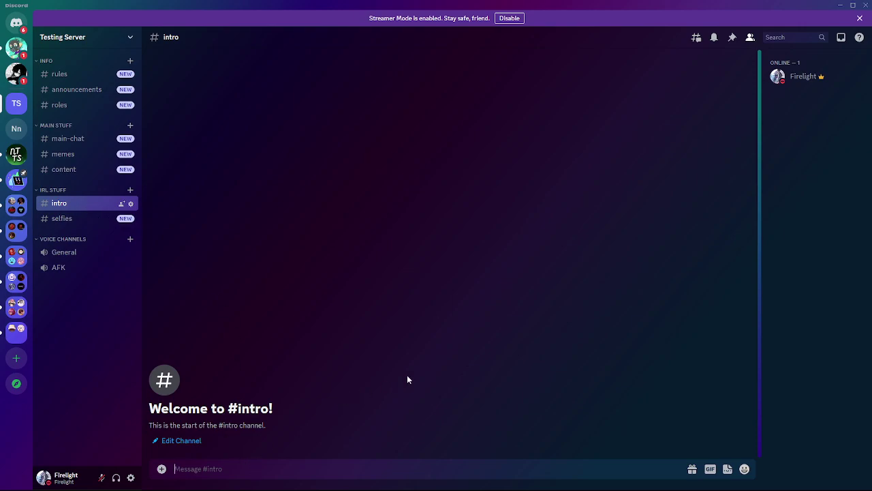
- Draft an introduction template with the lines Name: and Age: in the intro channel, and clear it unsent
text(Name:)
key(shift+Return)
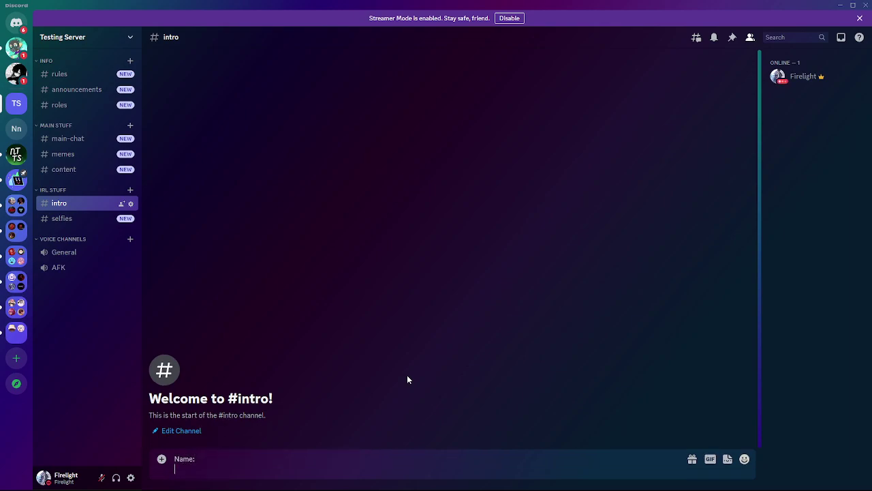
text(Age:)
key(BackSpace)
key(BackSpace)
key(BackSpace)
key(BackSpace)
key(BackSpace)
key(BackSpace)
key(BackSpace)
key(BackSpace)
key(BackSpace)
key(BackSpace)
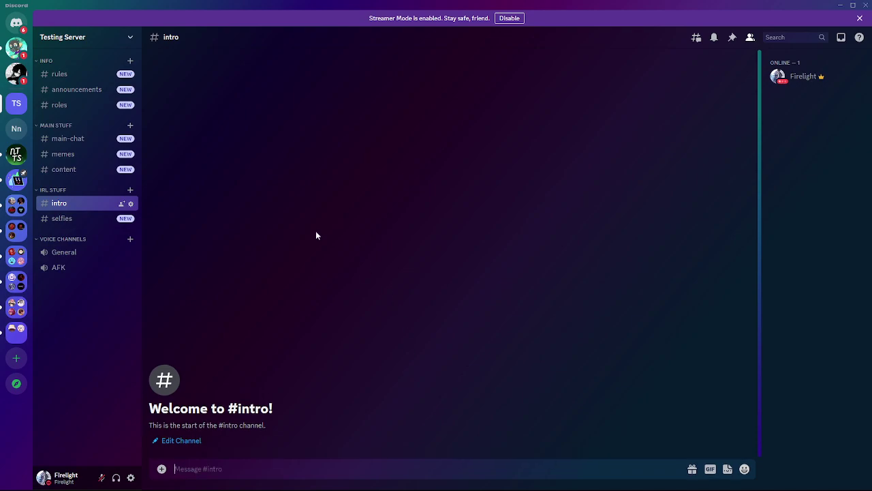
- Create a text channel named pet-selfies in the IRL Stuff category
click(130, 189)
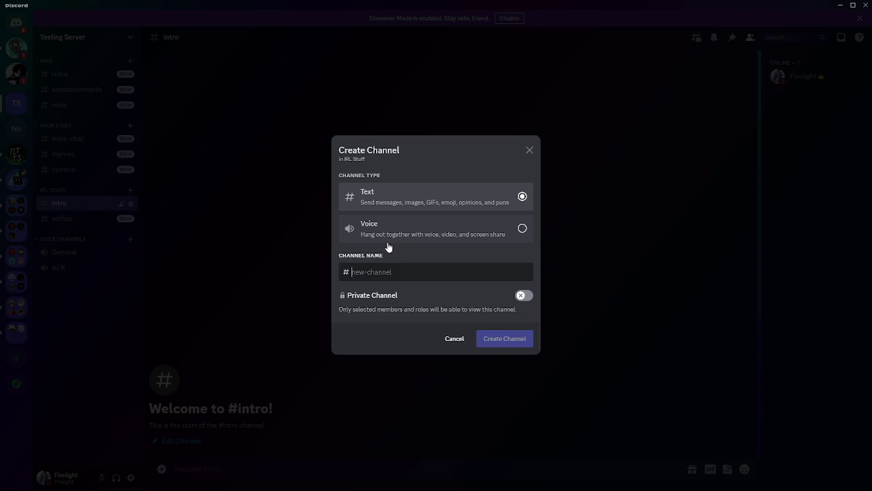
text(pet-selfies)
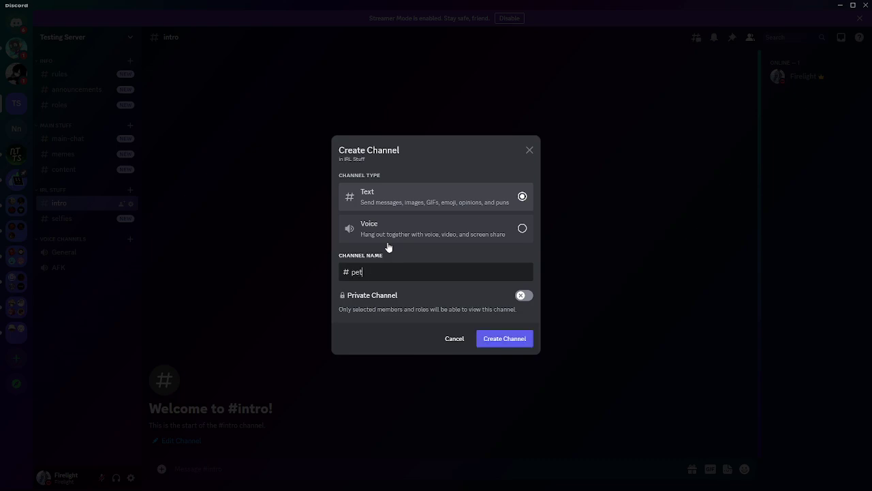
key(Return)
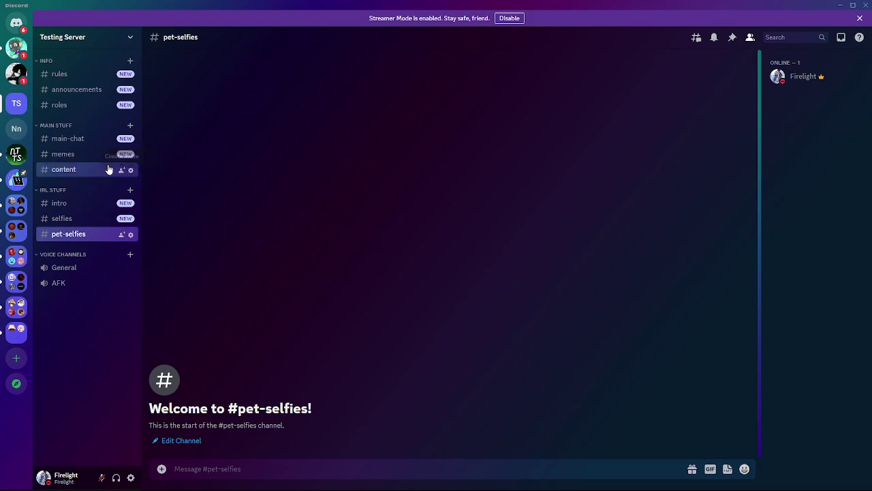
right_click(79, 66)
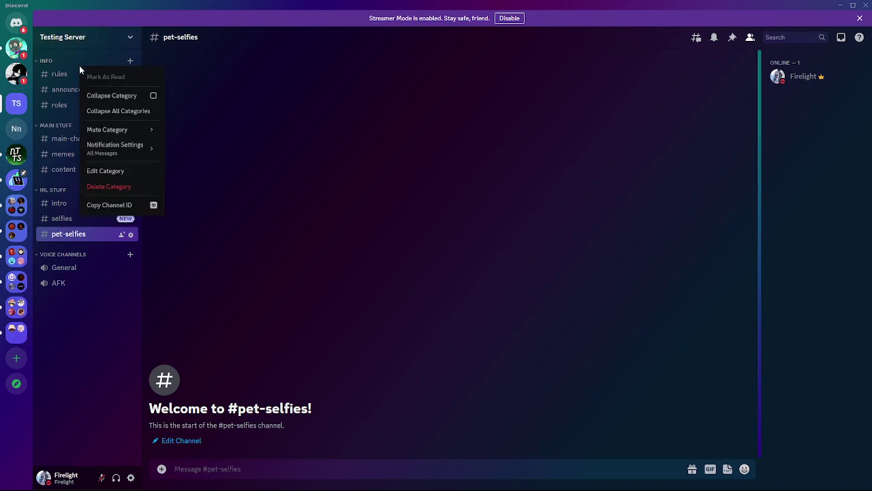
click(272, 196)
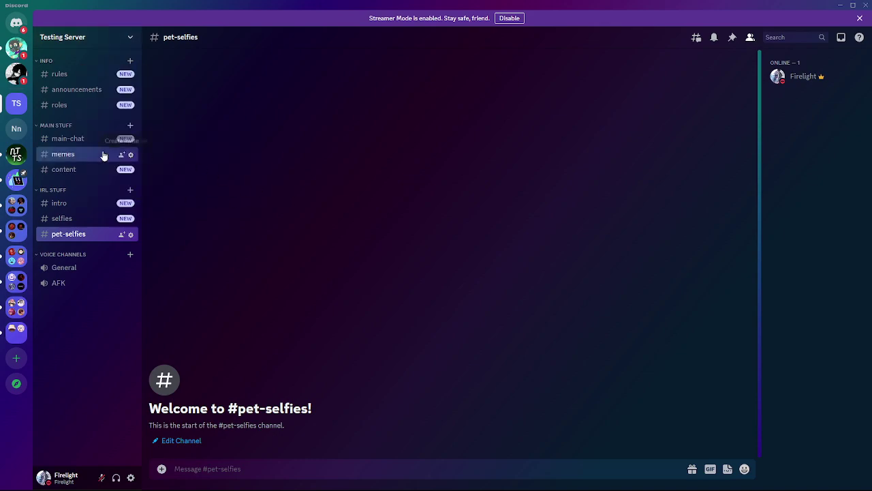
right_click(78, 107)
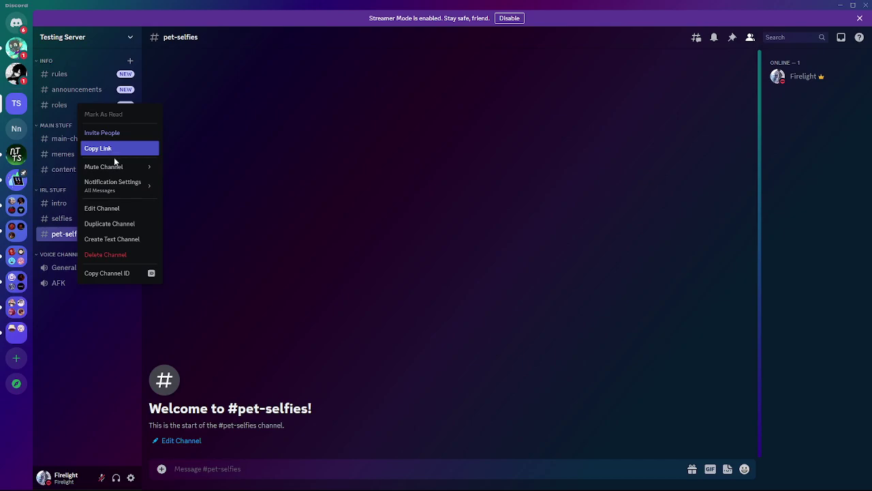
click(105, 208)
click(238, 70)
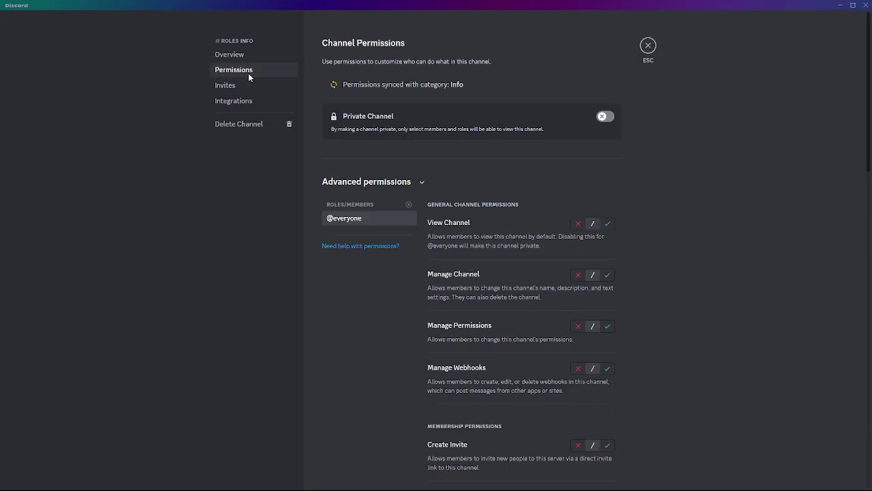
scroll(567, 237, down, 1)
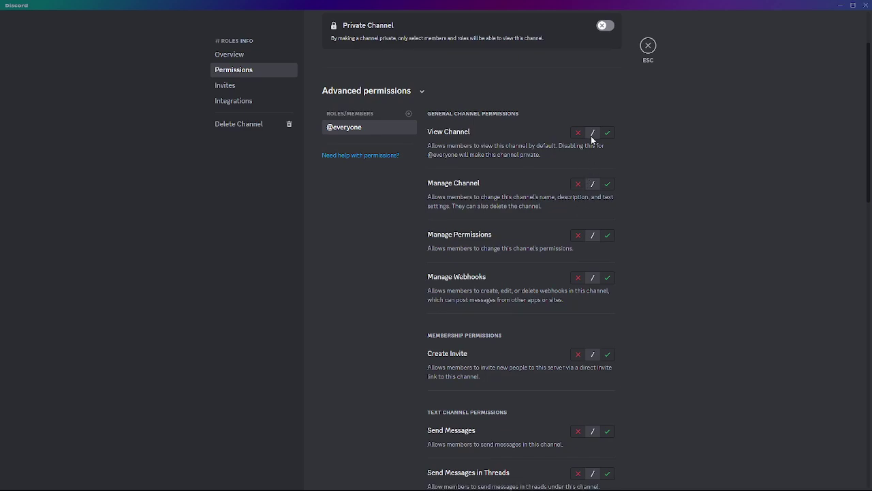
scroll(569, 255, down, 3)
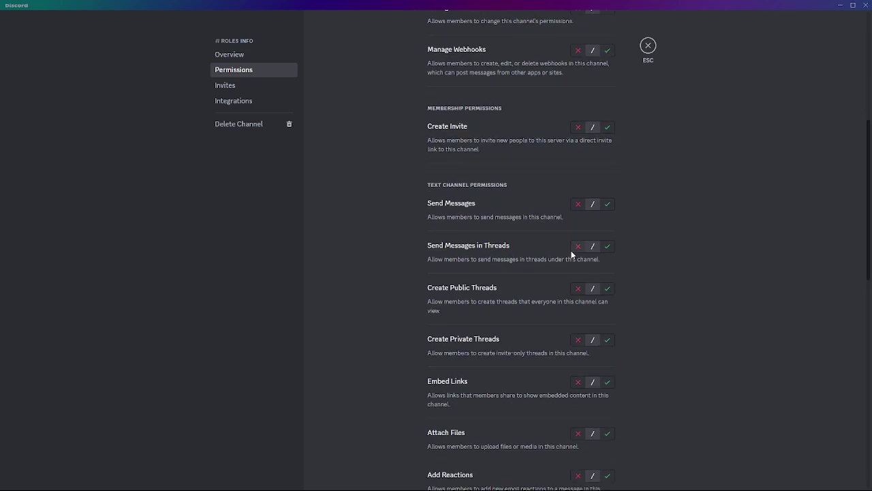
click(578, 204)
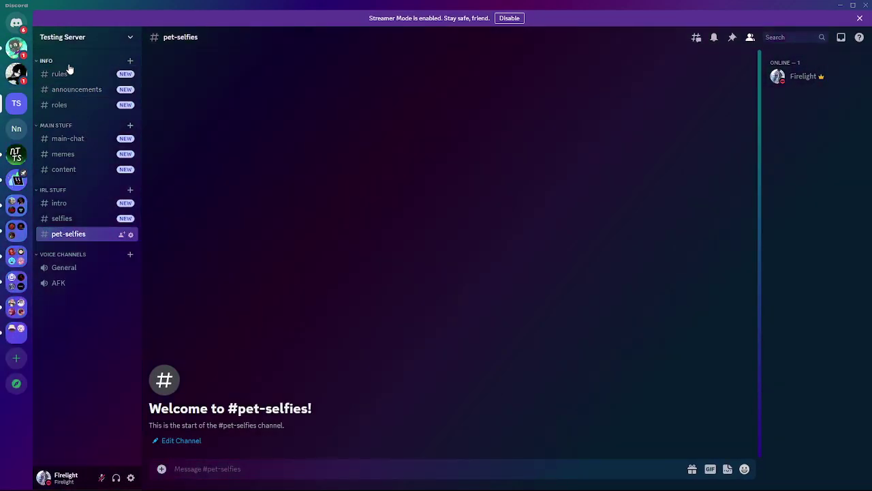
right_click(68, 64)
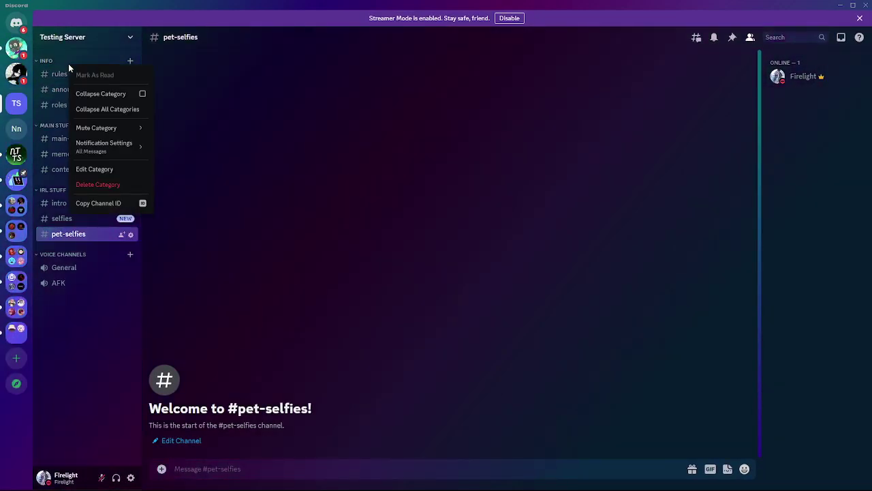
click(110, 169)
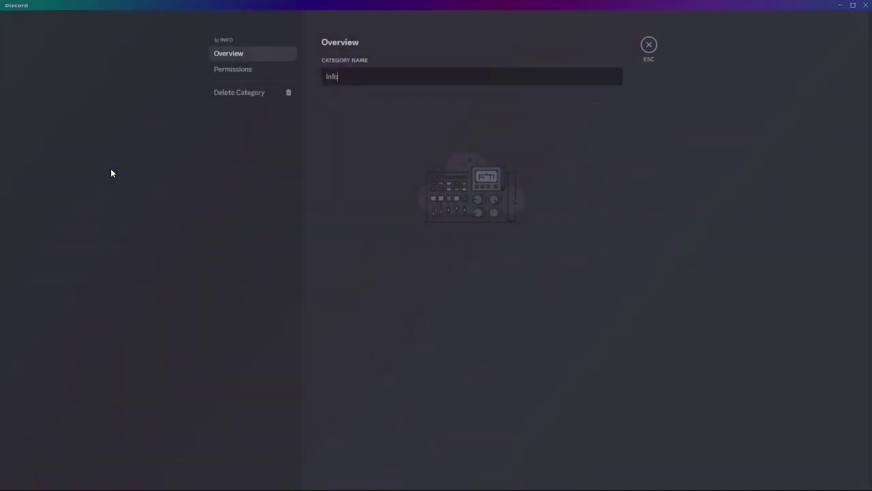
click(234, 70)
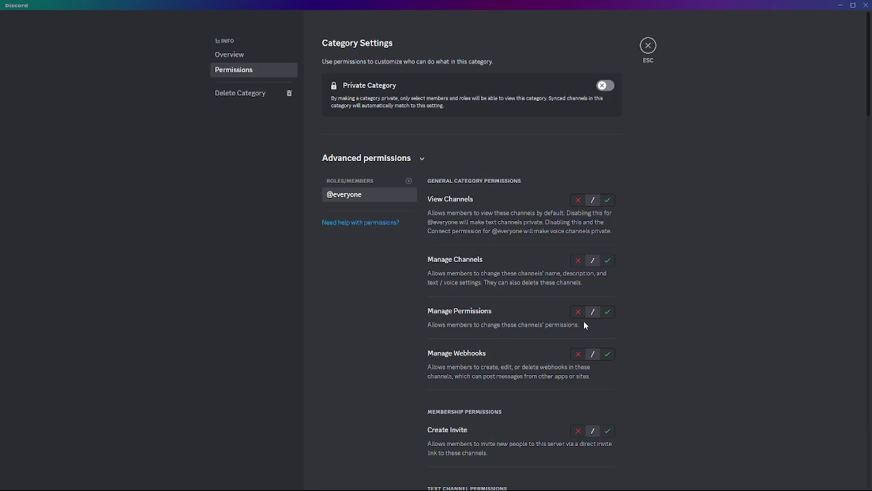
scroll(584, 325, down, 6)
scroll(577, 273, up, 2)
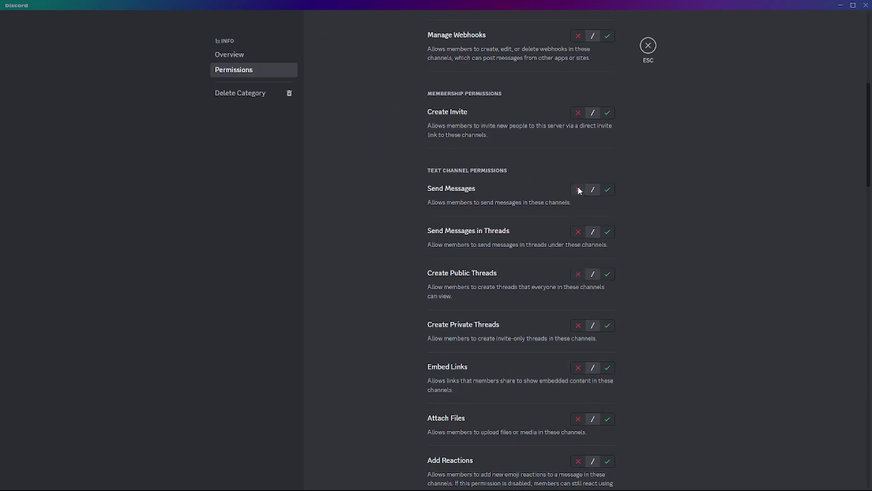
click(578, 190)
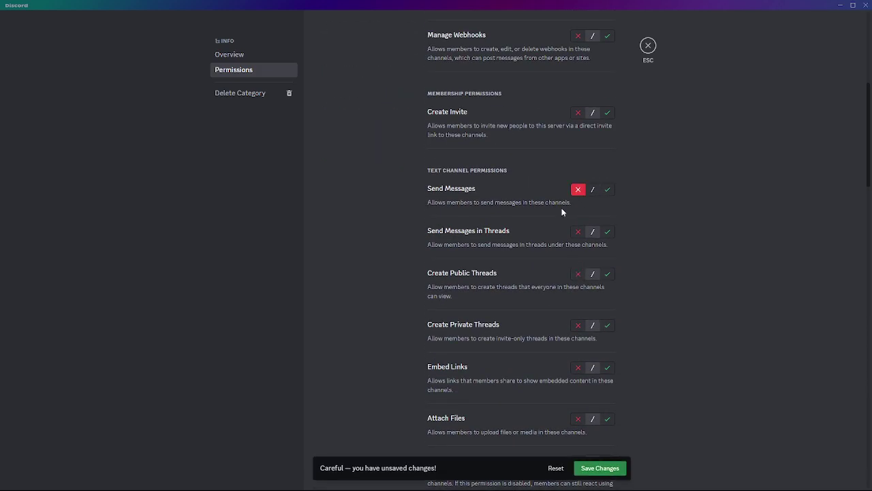
click(595, 470)
key(Escape)
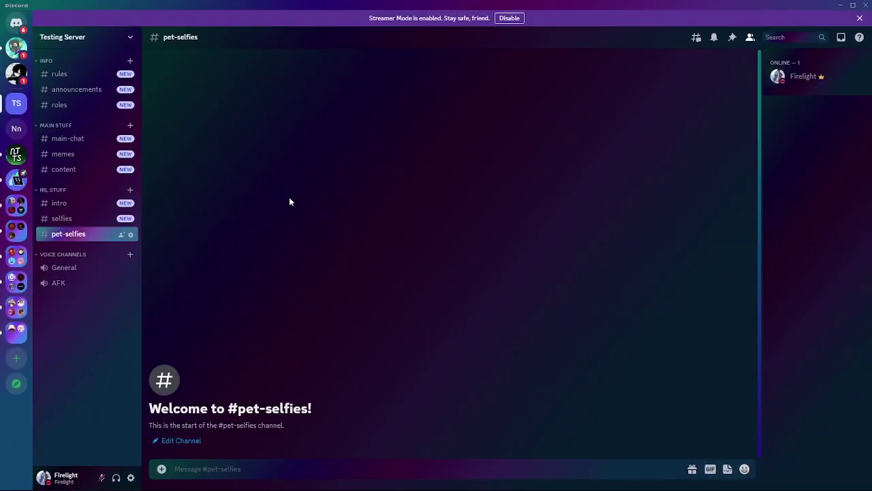
- Assign the Administrator role to the server owner's account through the role's member management
click(73, 37)
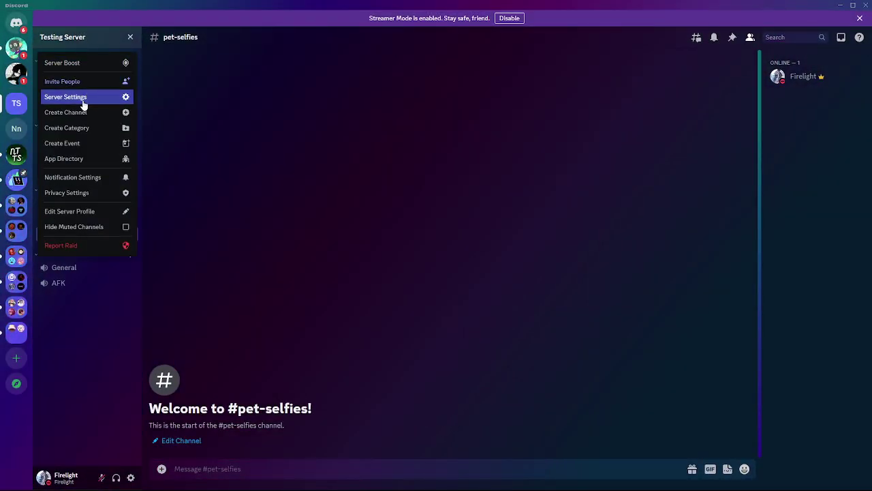
click(81, 99)
click(259, 70)
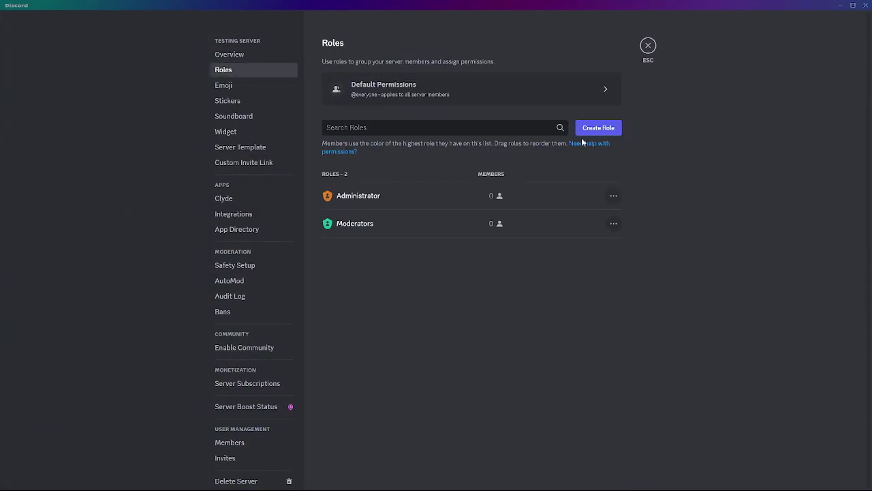
click(587, 197)
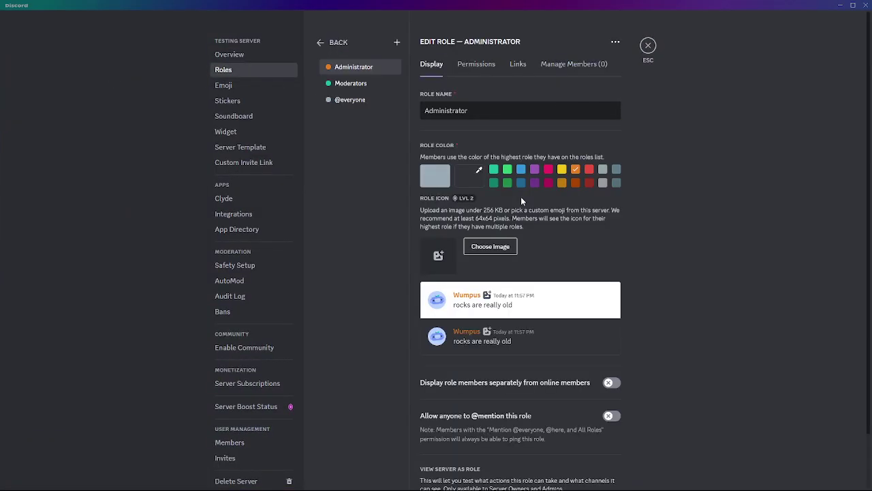
click(569, 64)
click(592, 95)
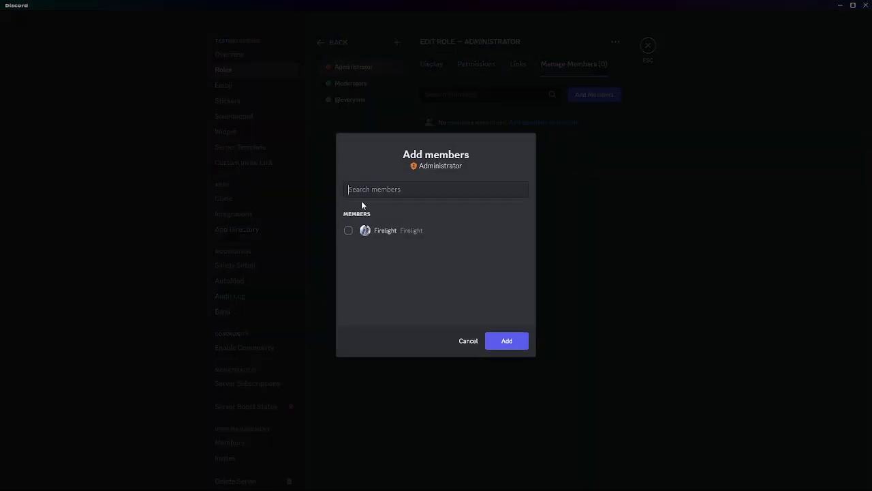
click(402, 231)
click(507, 341)
key(Escape)
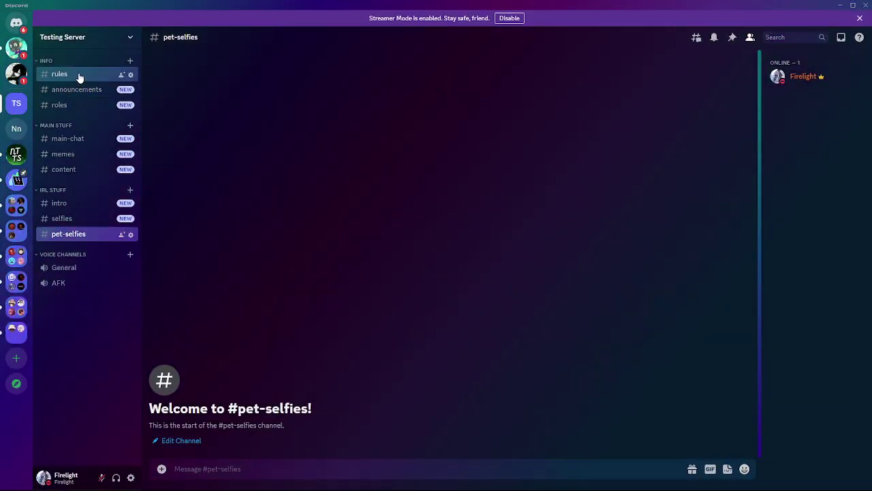
click(129, 41)
click(115, 94)
click(223, 70)
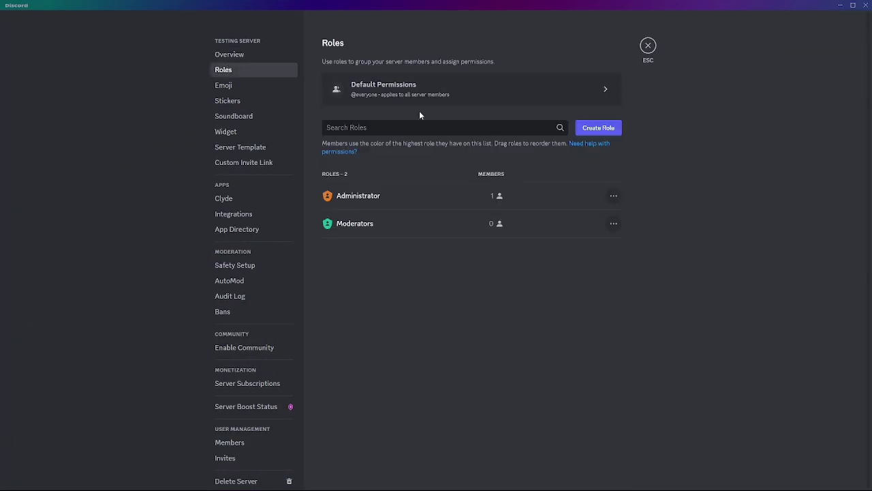
click(530, 99)
click(616, 42)
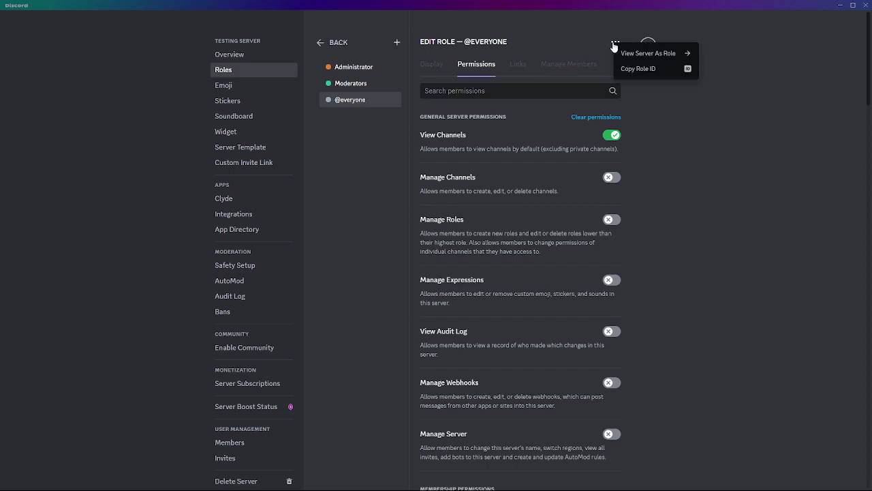
click(645, 55)
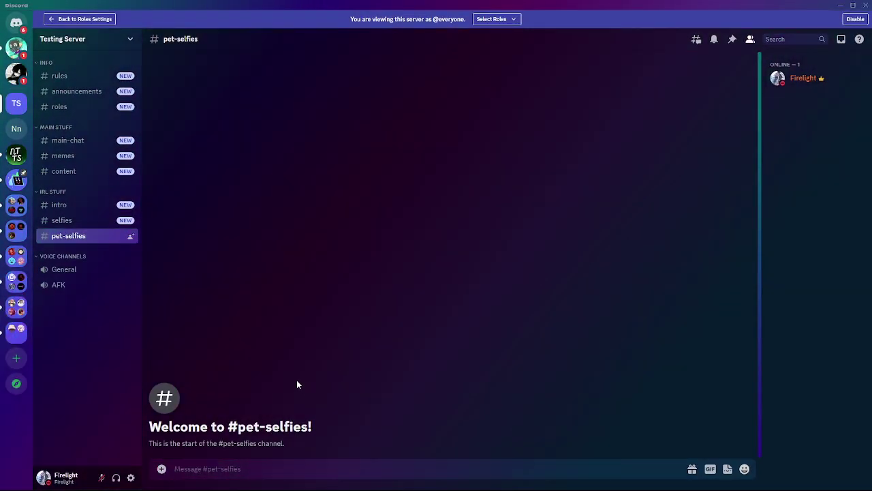
click(76, 108)
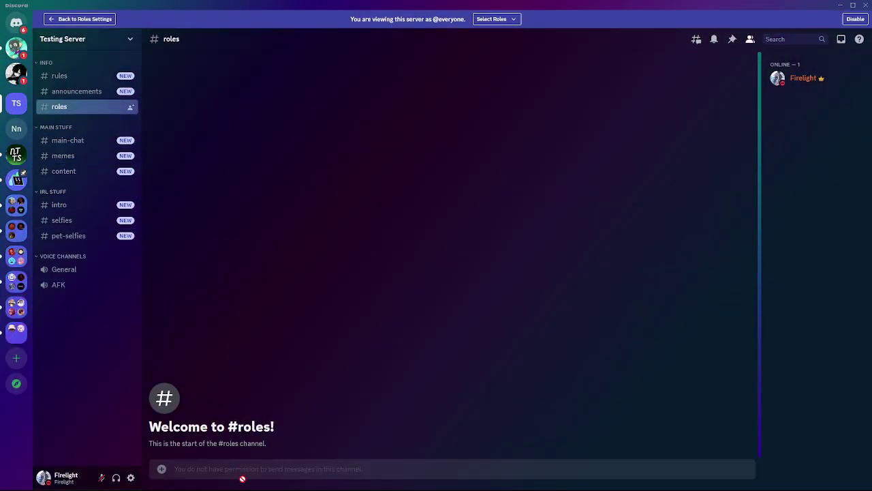
click(59, 94)
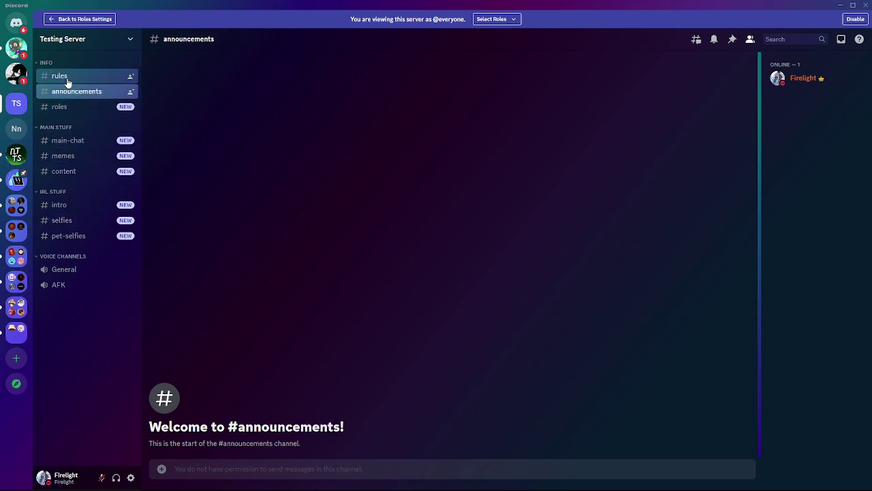
click(59, 75)
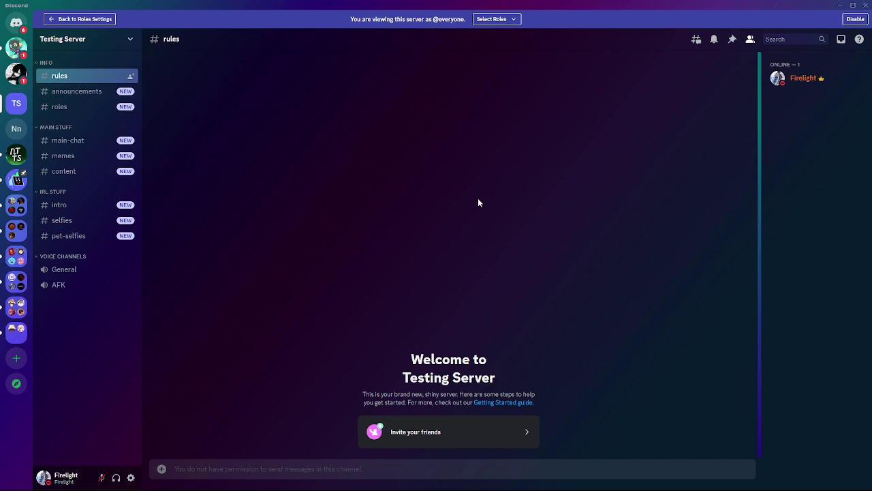
click(856, 19)
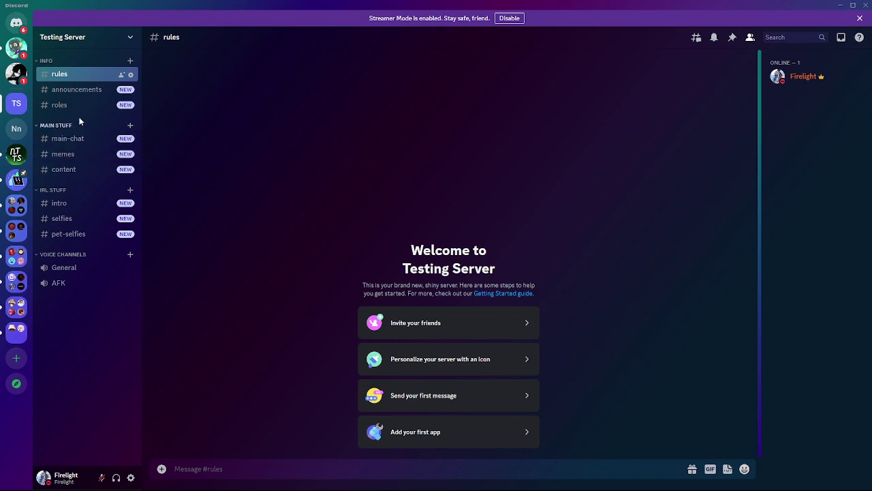
click(87, 37)
click(320, 121)
right_click(87, 66)
click(352, 150)
click(128, 36)
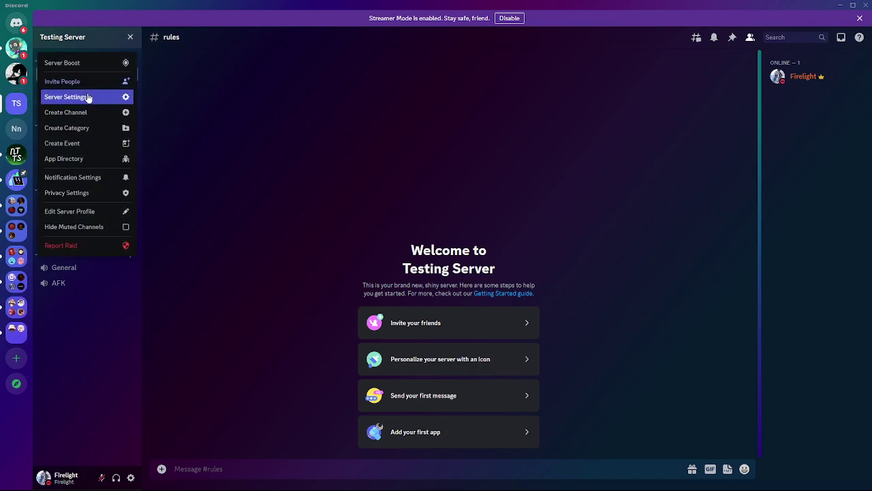
click(82, 97)
key(Escape)
- Create a non-private category named Bot Stuff in the server
click(81, 37)
click(77, 128)
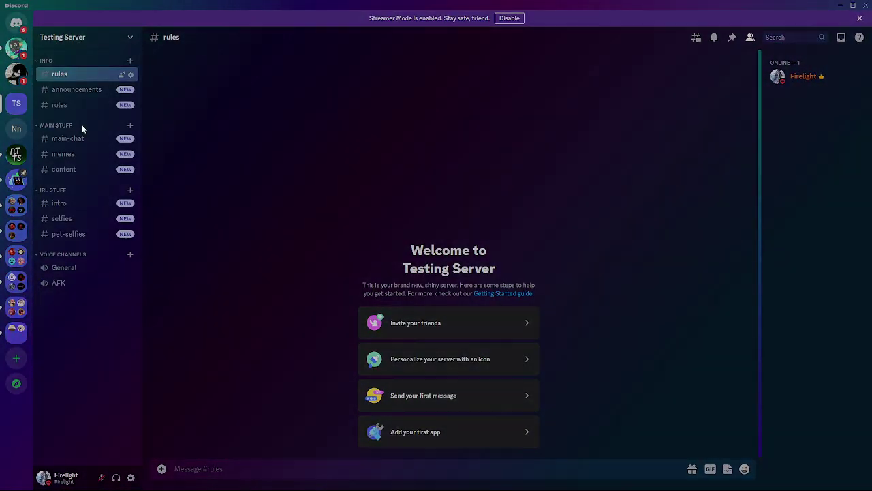
text(Bot stuff)
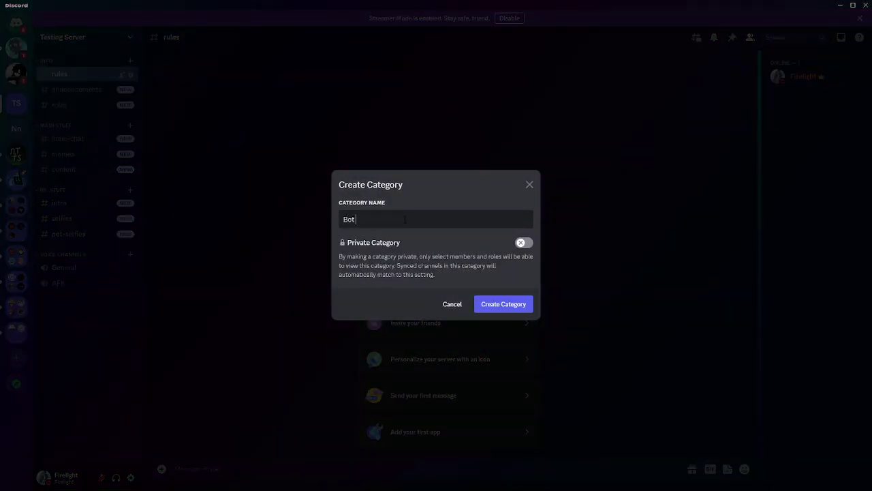
key(Return)
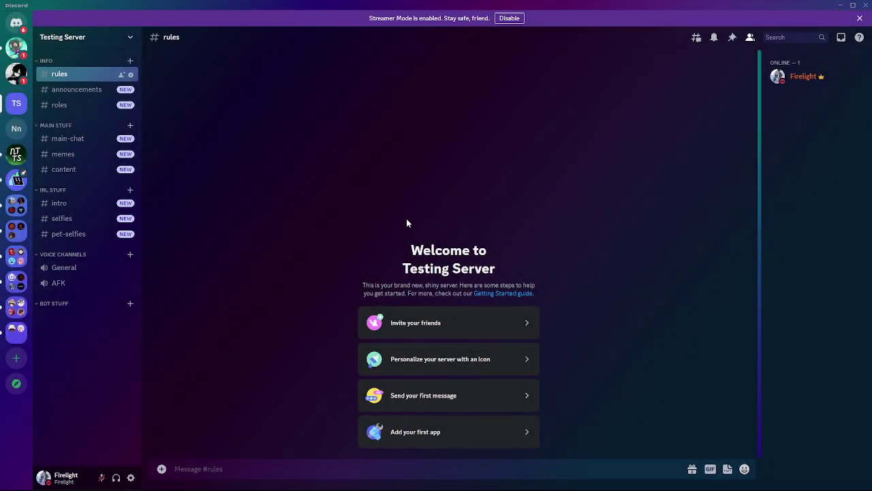
- Create a text channel named bot-usage in the Bot Stuff category
click(130, 303)
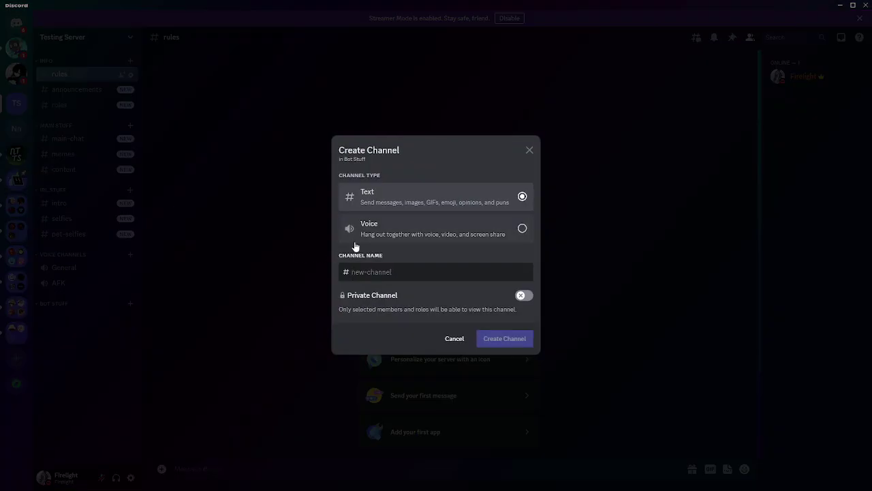
text(bot-usage)
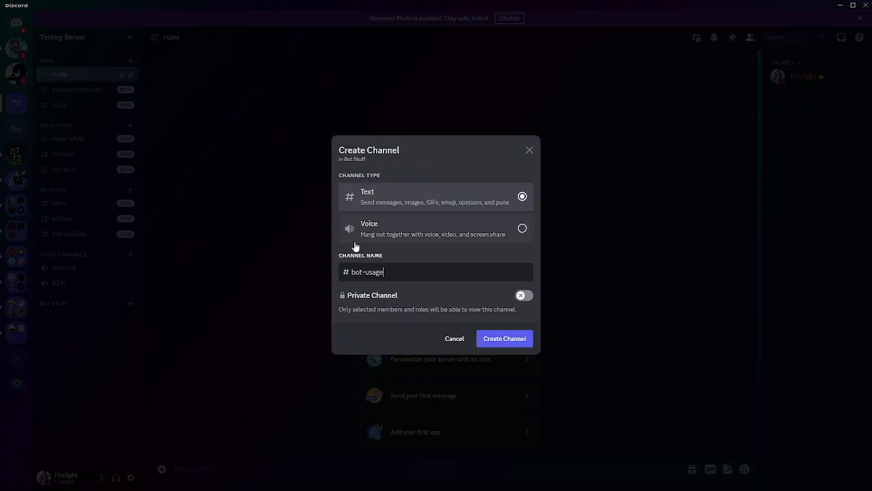
key(Return)
- Create a voice channel named Music in the Bot Stuff category
click(129, 304)
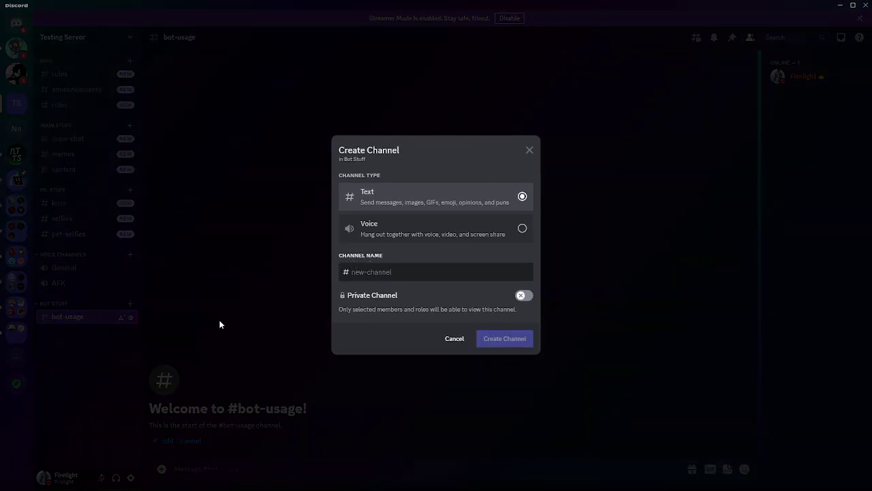
click(196, 339)
click(129, 304)
click(374, 233)
text(Music)
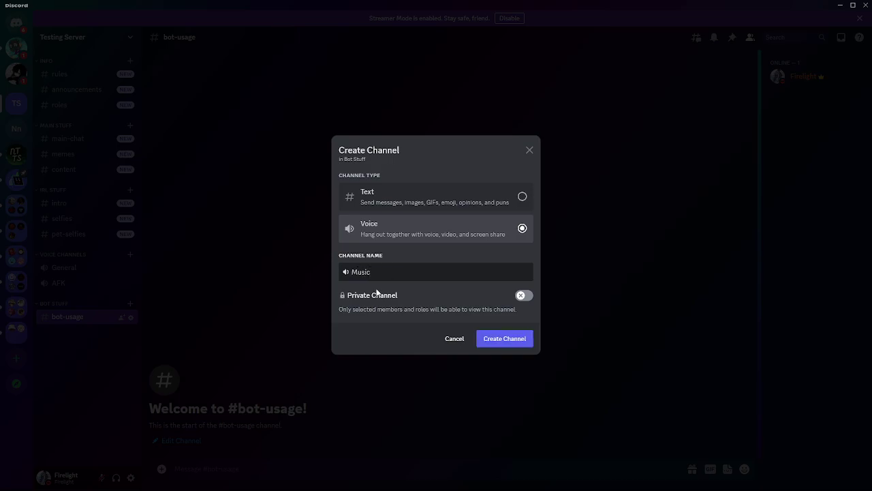
key(Return)
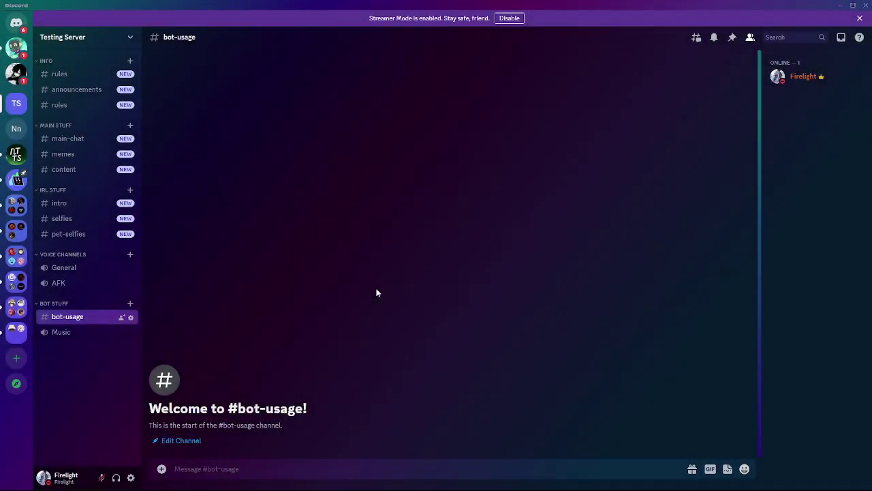
- Start a new channel in the Voice Channels category and set its type to Voice
click(130, 254)
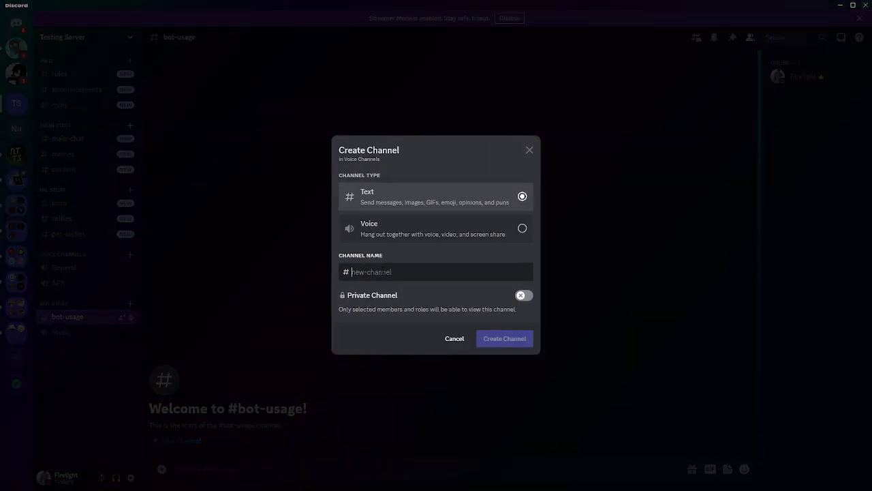
text(st)
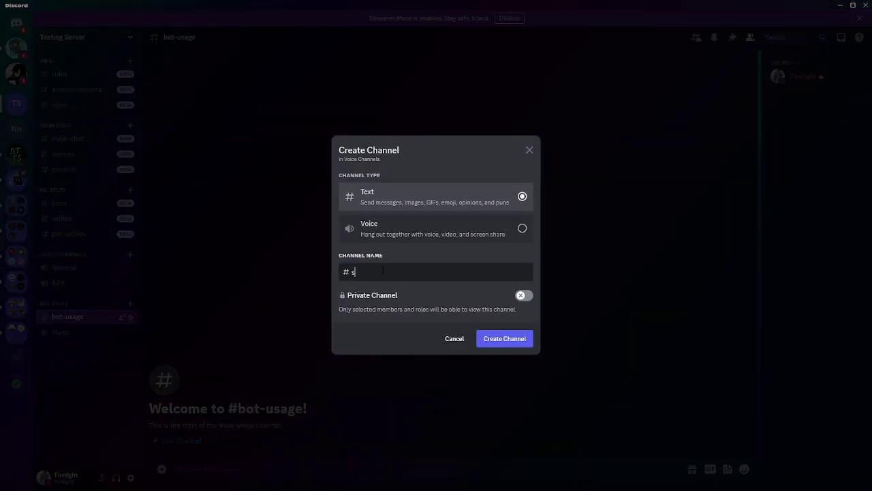
key(BackSpace)
click(386, 232)
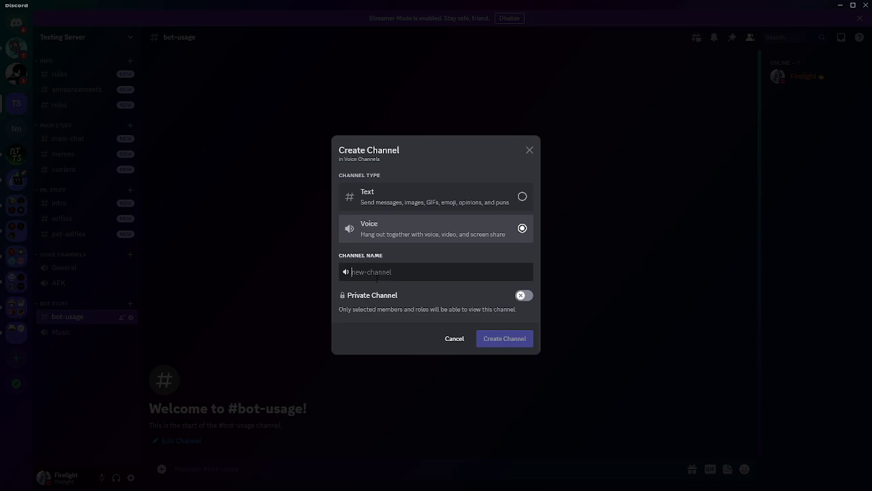
text(Streaming)
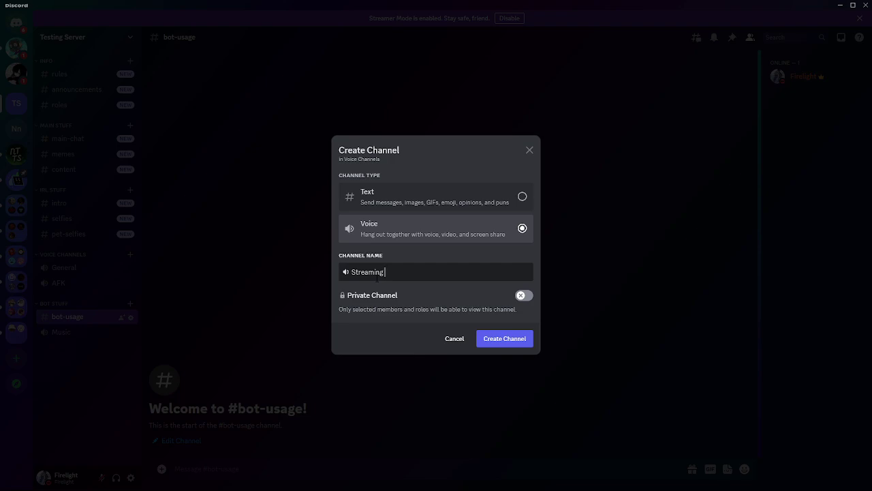
key(BackSpace)
key(BackSpace)
key(BackSpace)
key(BackSpace)
key(BackSpace)
key(BackSpace)
key(BackSpace)
key(BackSpace)
key(BackSpace)
- Name the new voice channel Gaming, create it, and place the AFK channel below it
text(Gaming)
key(Return)
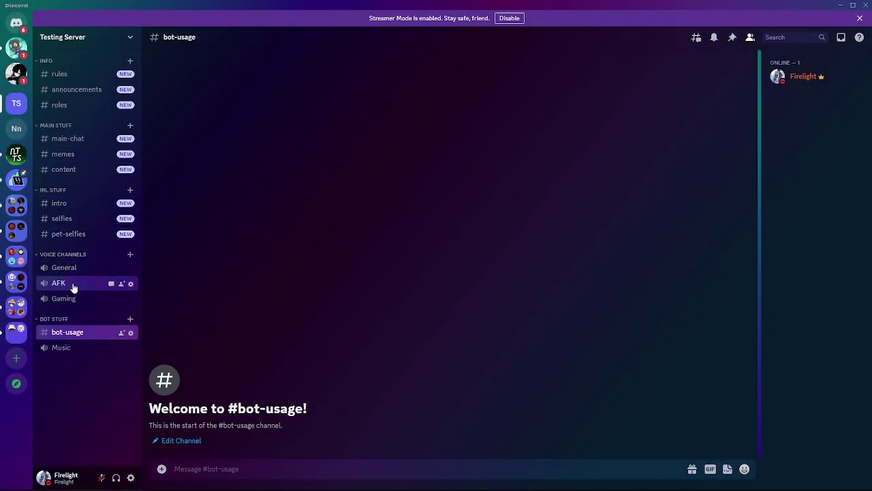
drag(76, 290, 77, 302)
- Examine the server's Safety Setup and AutoMod settings, including the Block Mention Spam rule and its Send alert option, without saving
click(118, 44)
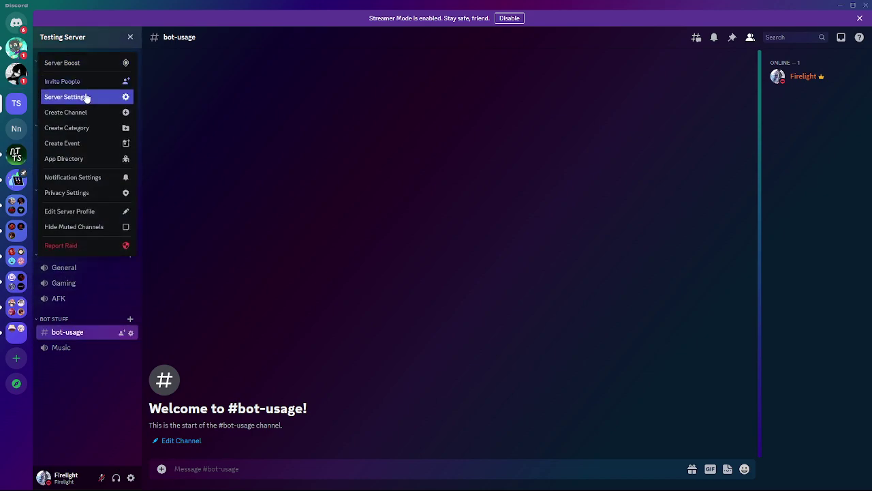
click(86, 96)
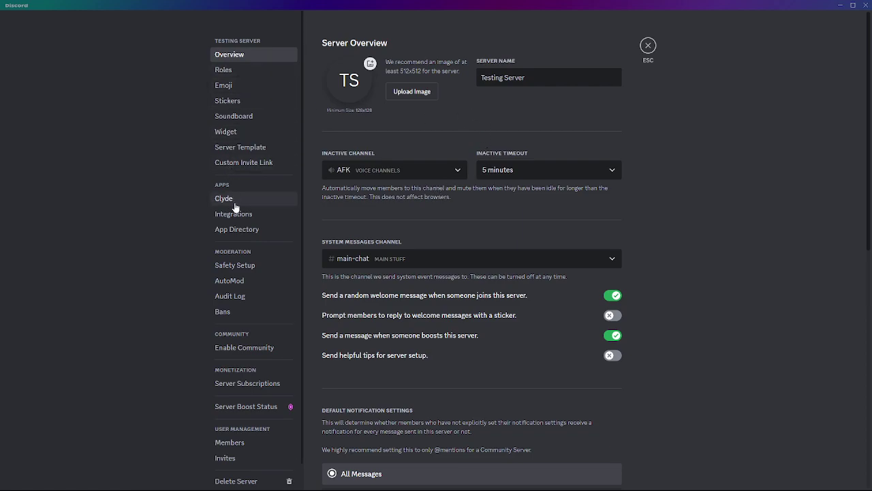
click(247, 268)
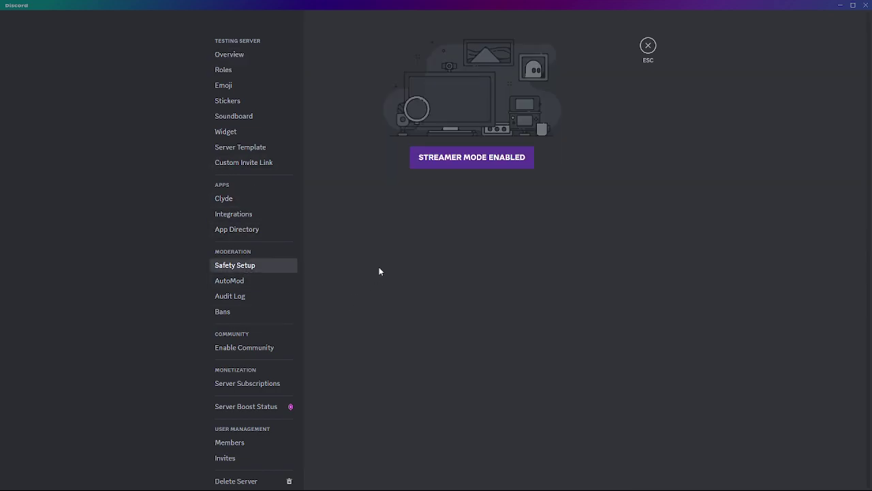
click(246, 282)
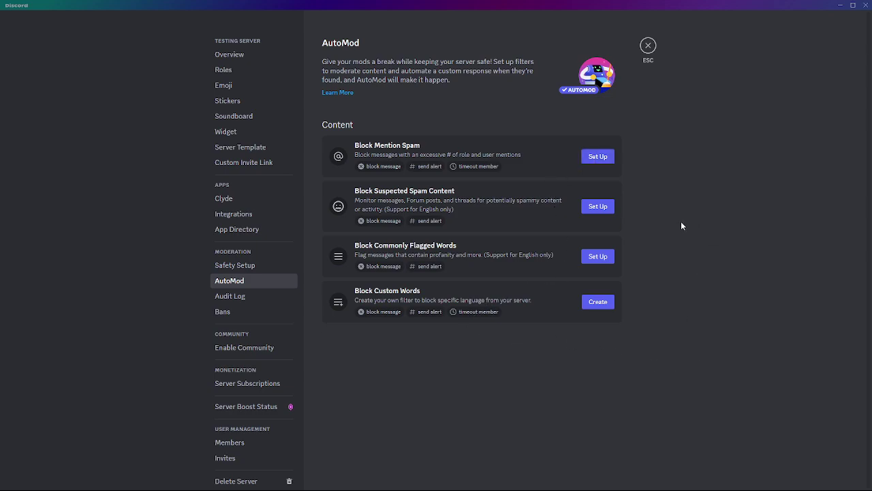
click(598, 158)
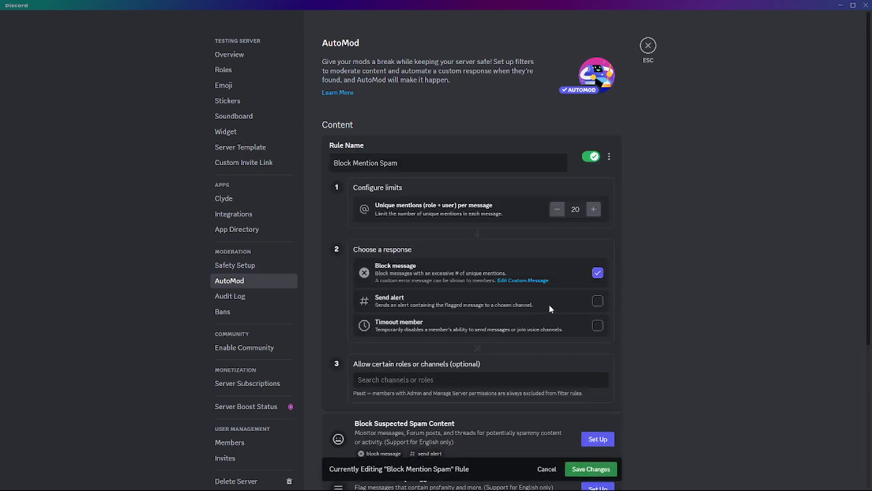
click(599, 301)
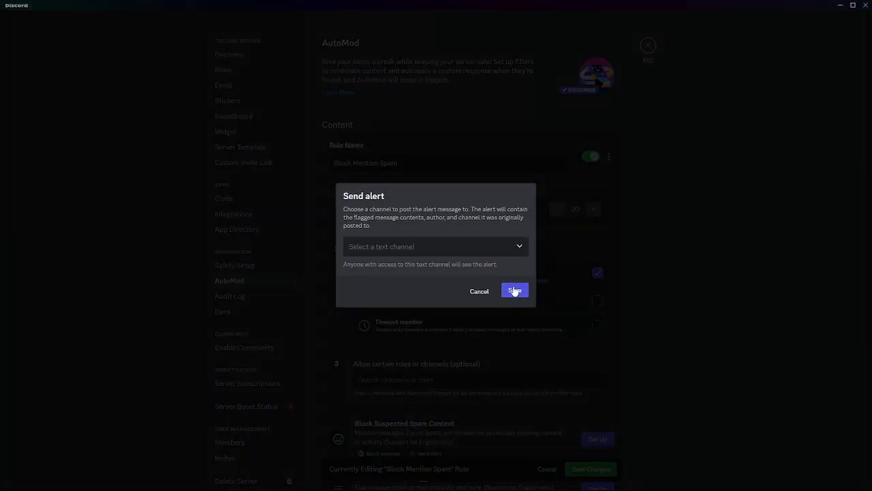
click(479, 291)
key(Escape)
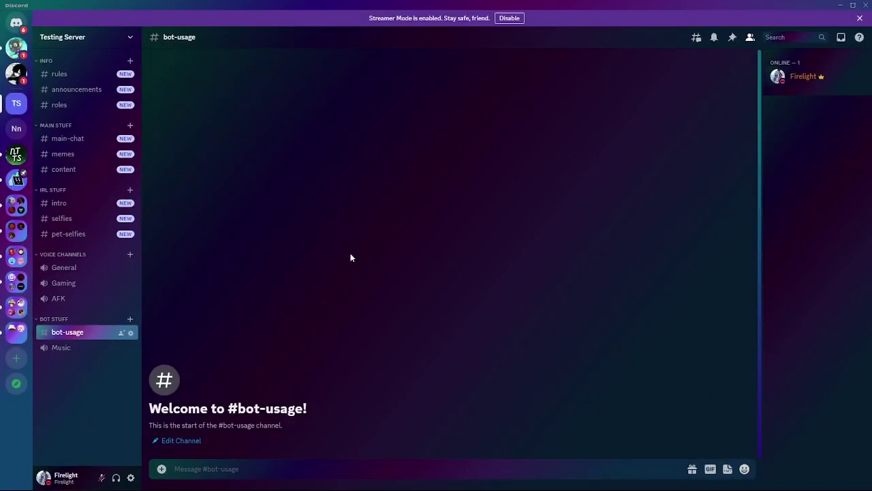
- Create a new category named Staff in the server
click(102, 39)
key(Escape)
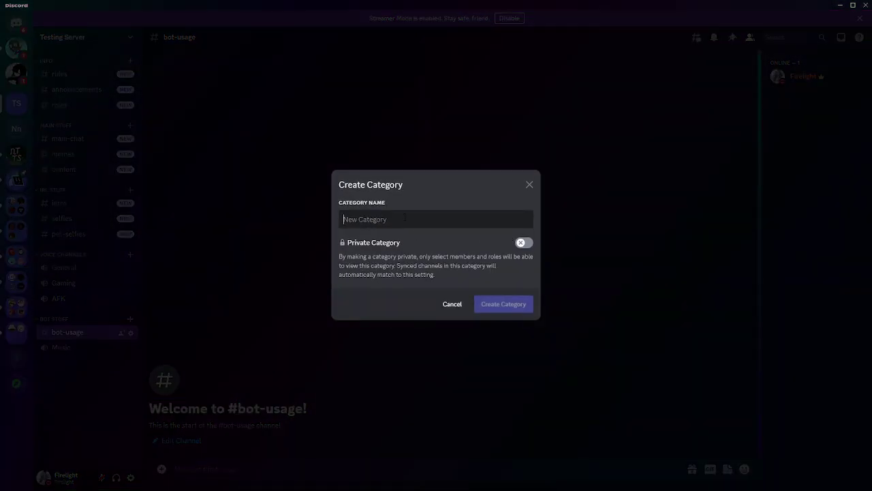
text(Staff)
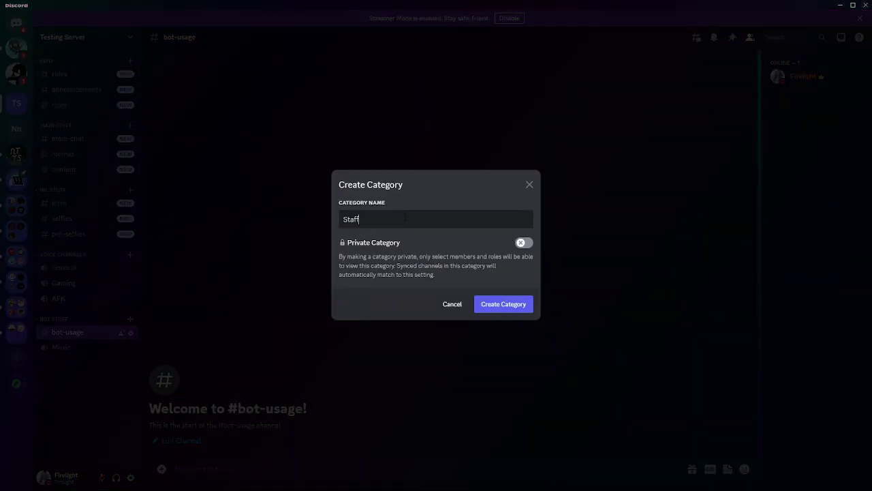
key(Return)
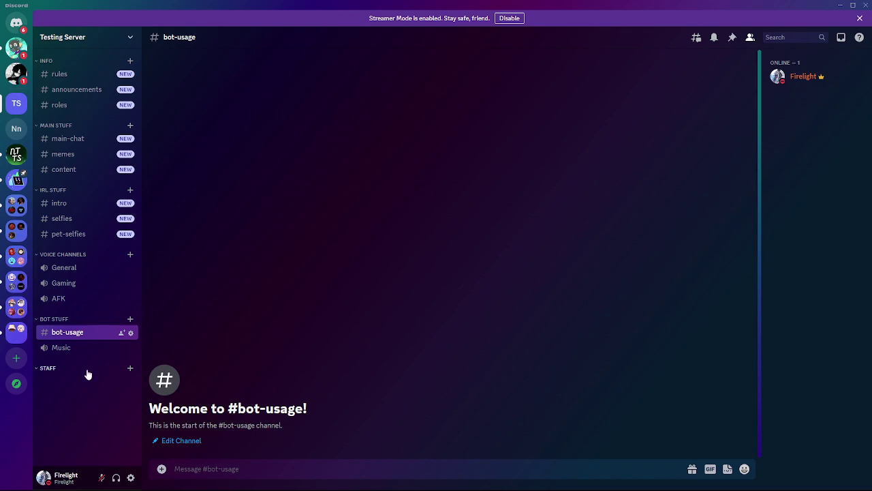
right_click(87, 374)
click(112, 439)
click(261, 70)
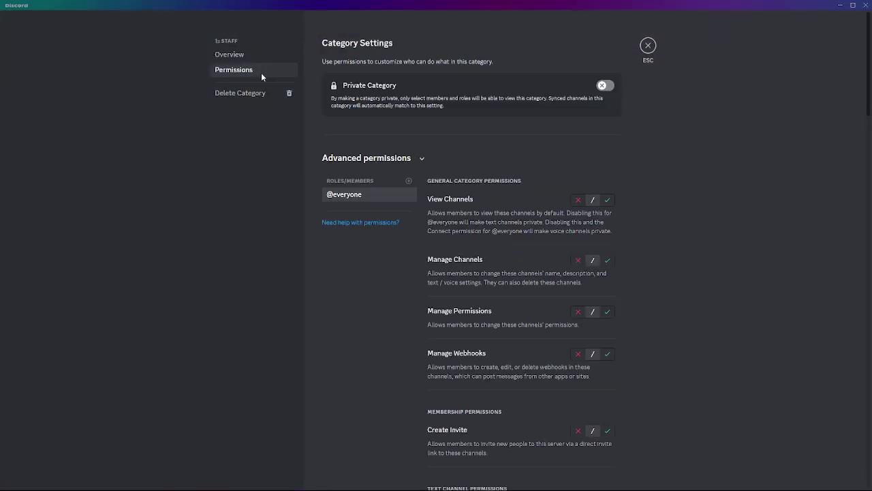
click(578, 199)
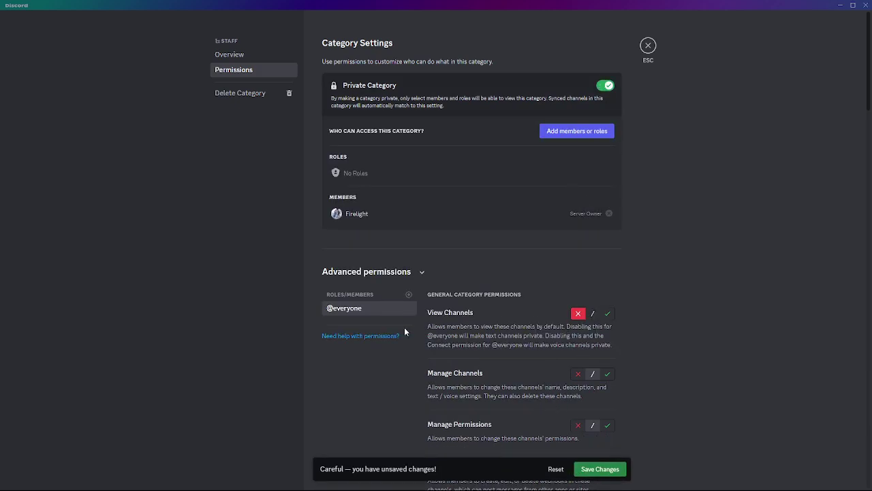
- Add the Moderators and Administrator roles to the Staff category's permissions, allow View Channels for both, and save the changes
click(409, 294)
click(351, 325)
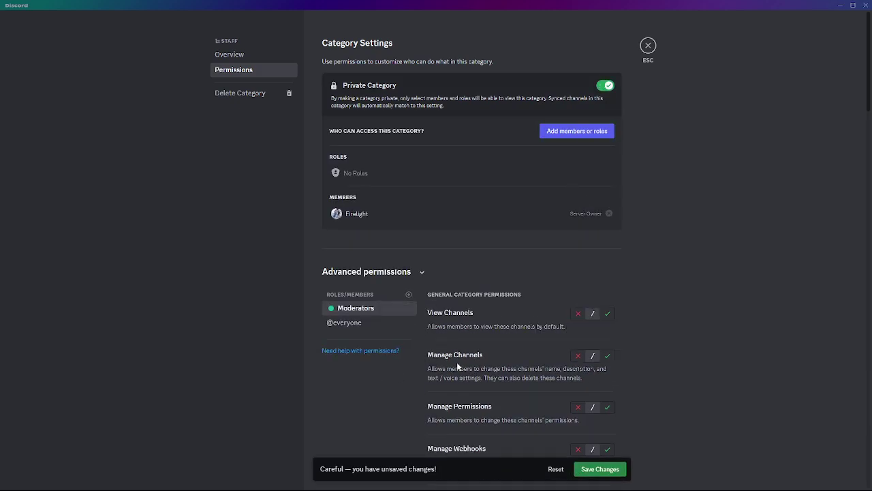
click(607, 314)
click(409, 296)
click(402, 356)
click(608, 314)
click(585, 469)
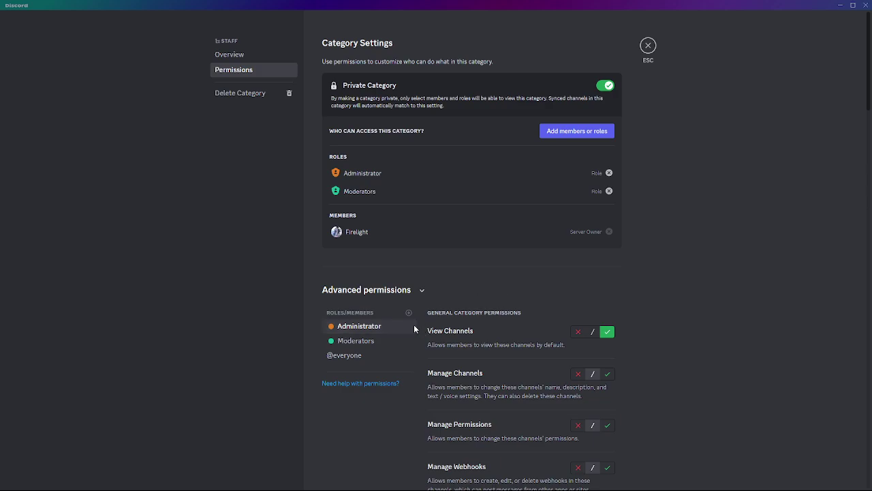
key(Escape)
- Create two text channels named staff-chat and logs in the Staff category
click(131, 368)
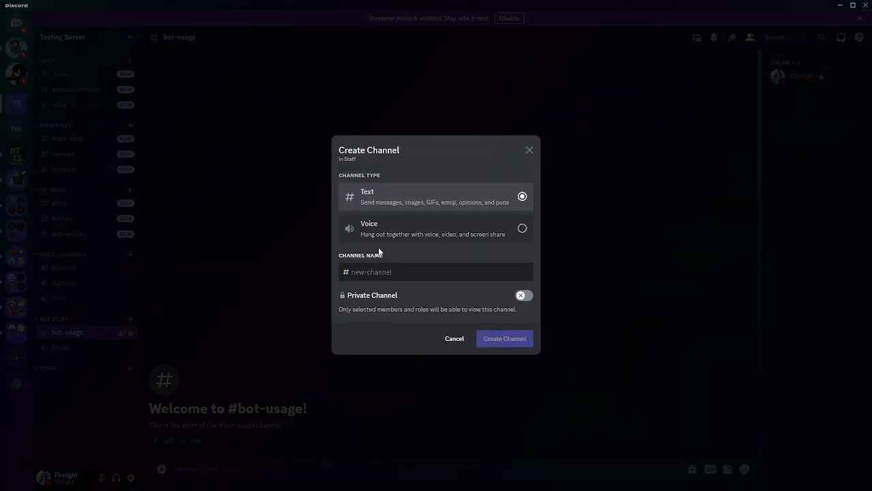
text(staff-chat)
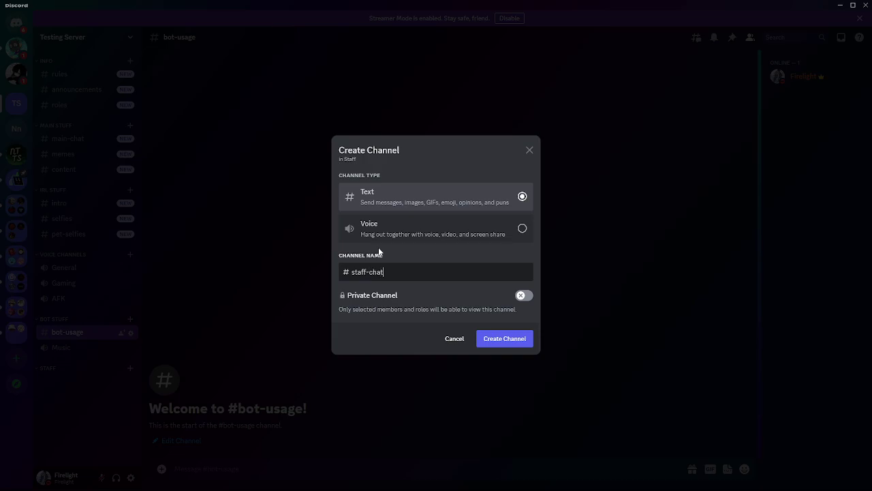
key(Return)
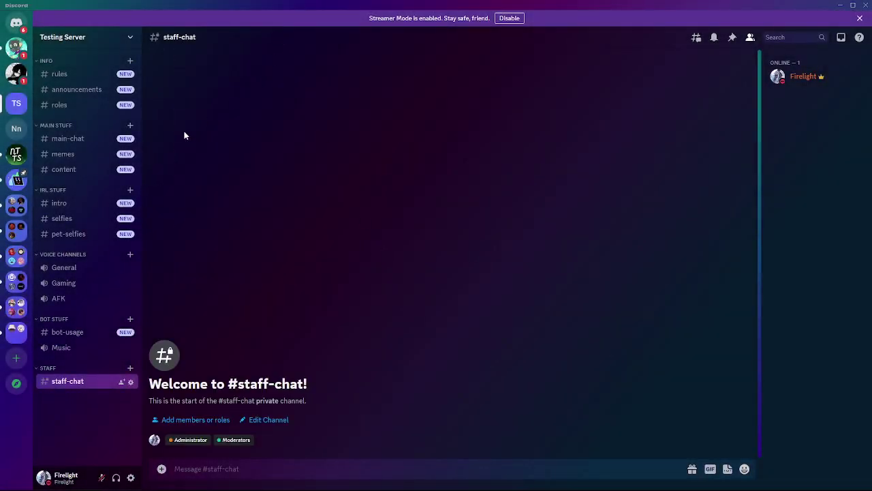
click(130, 369)
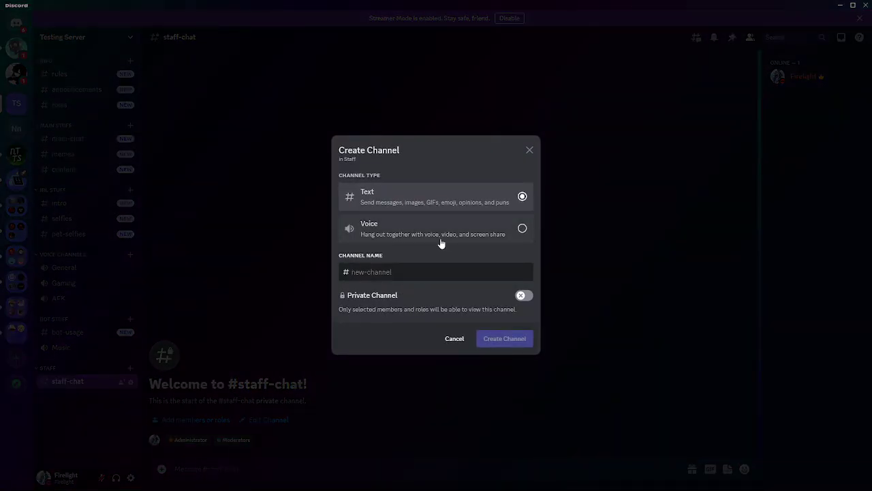
text(logs)
key(Return)
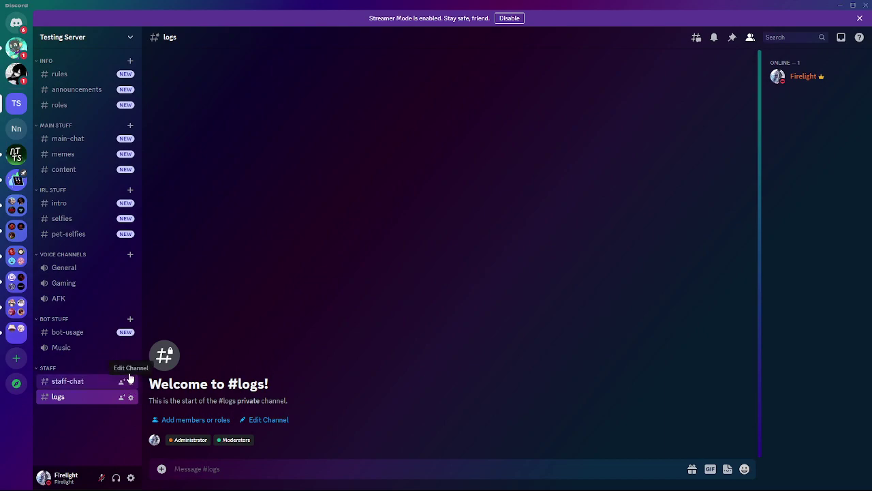
- Create two more text channels named bots and community-updates in the Staff category
click(130, 368)
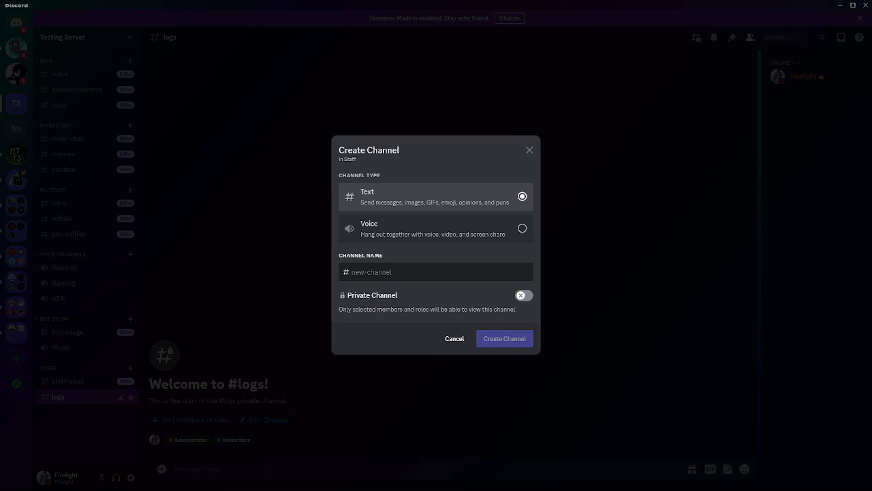
text(bots)
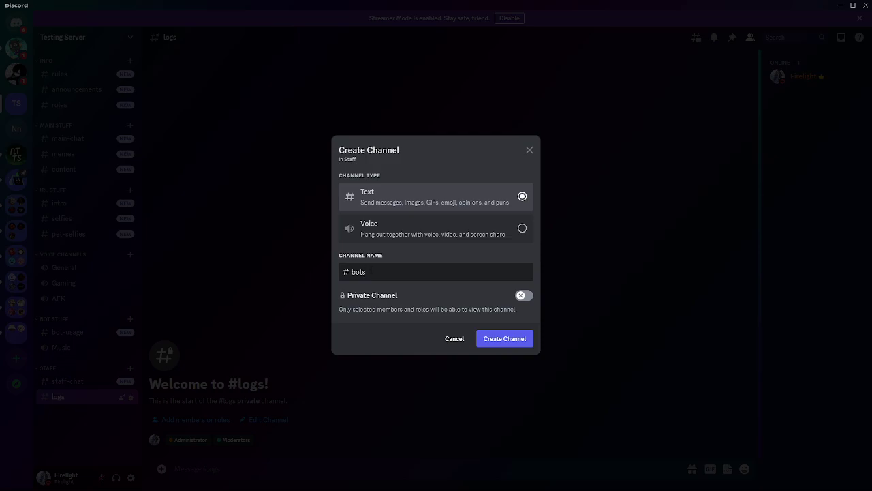
key(Return)
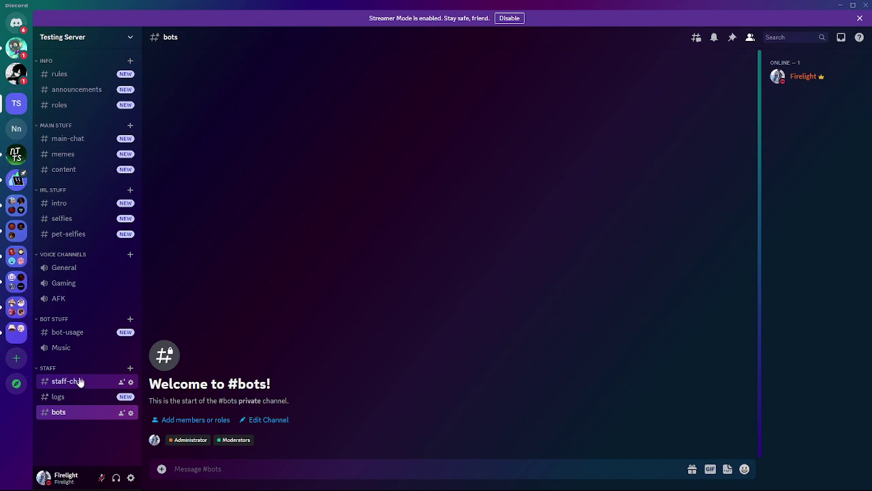
click(130, 368)
text(com)
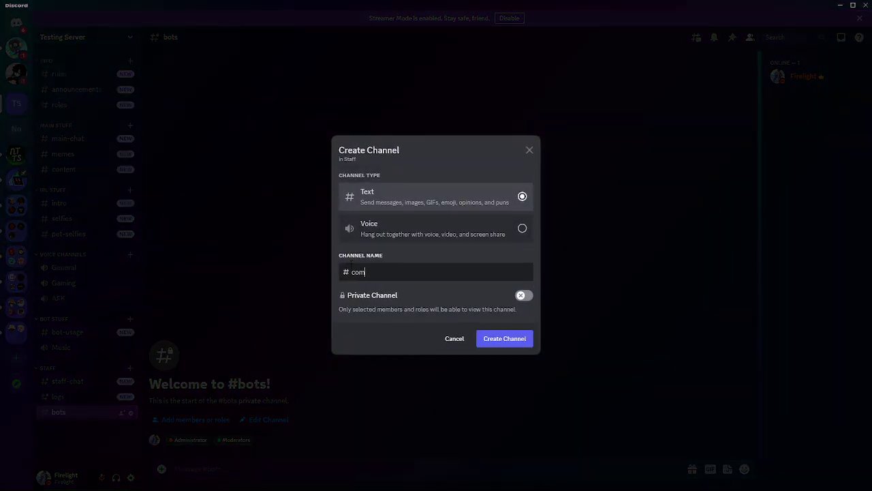
text(munity-updates)
key(Return)
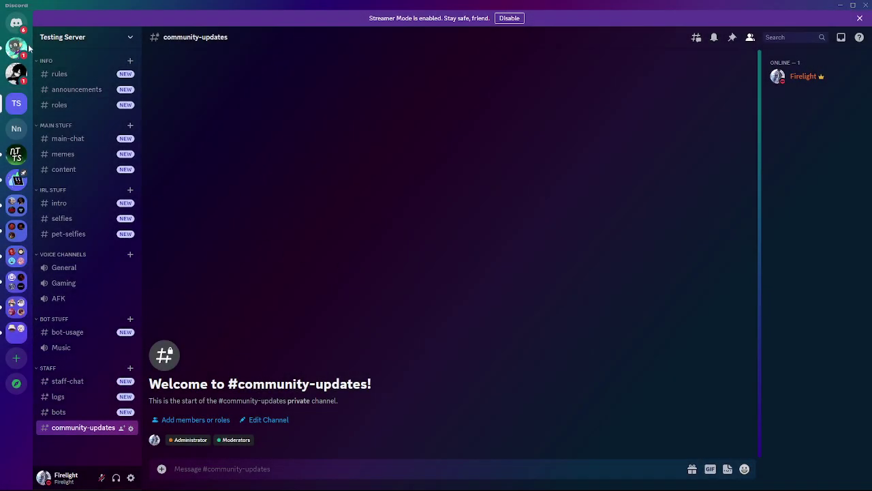
- View the Enable Community page in the server settings
click(82, 37)
click(100, 95)
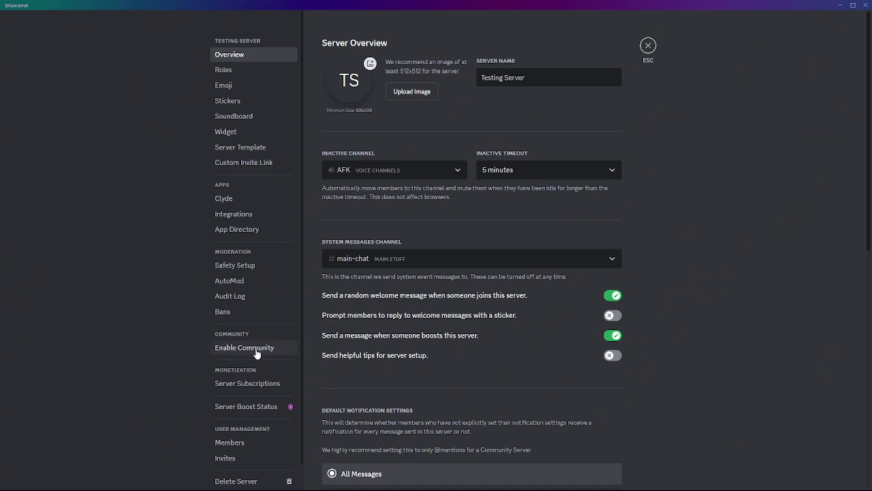
click(265, 348)
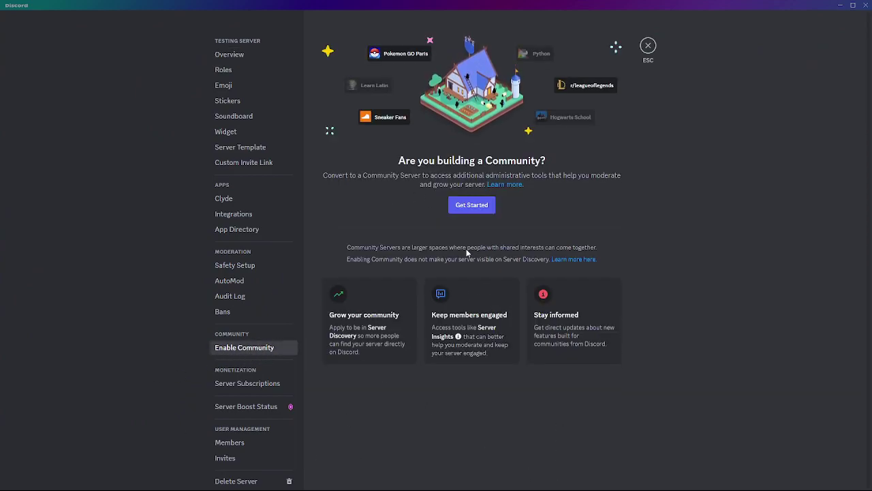
- Set up AutoMod's Block Mention Spam rule to send its alerts to the logs channel
click(229, 280)
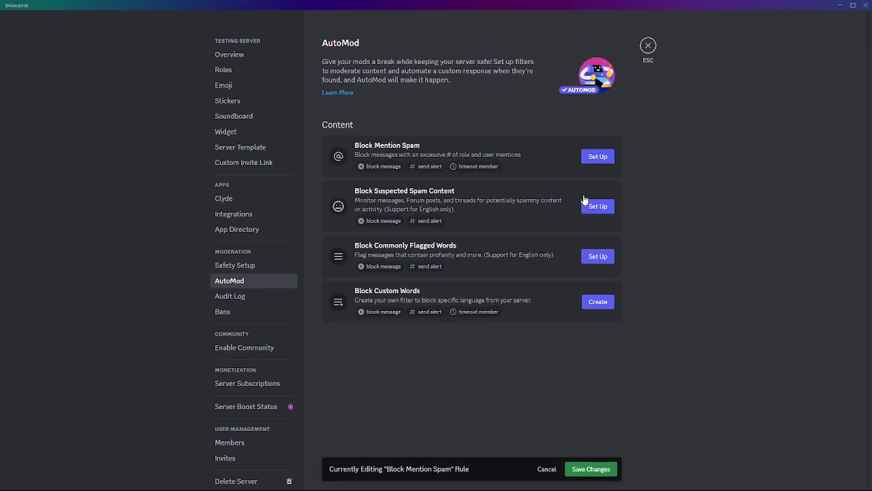
click(593, 158)
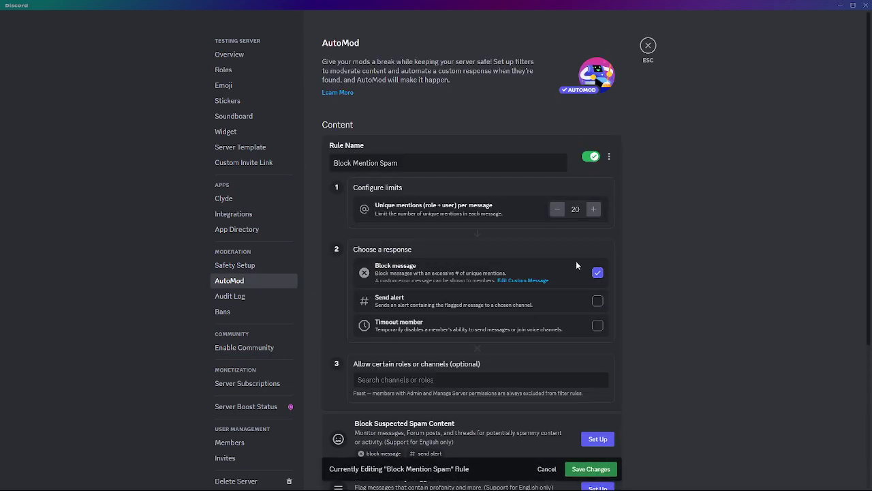
click(598, 301)
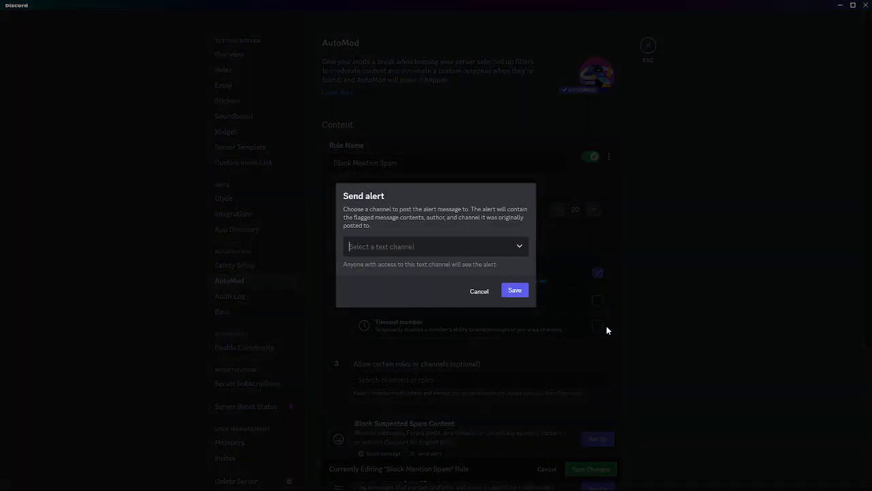
click(463, 248)
scroll(385, 307, down, 3)
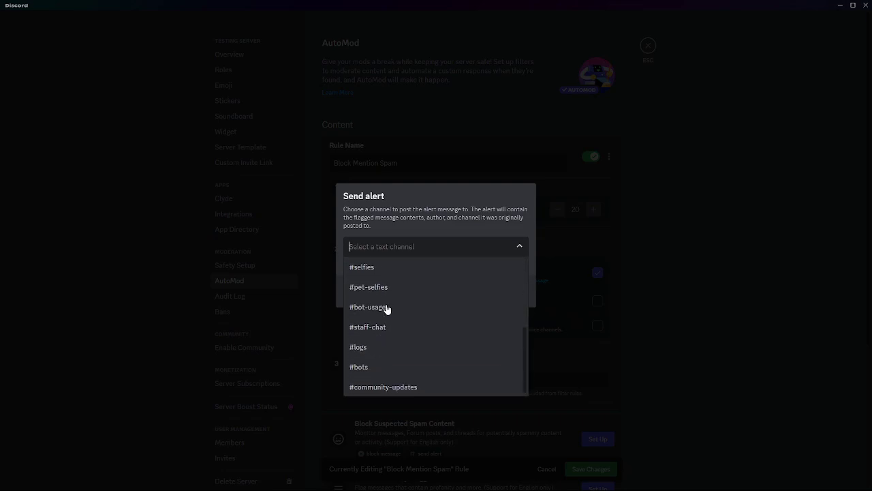
click(377, 351)
click(514, 291)
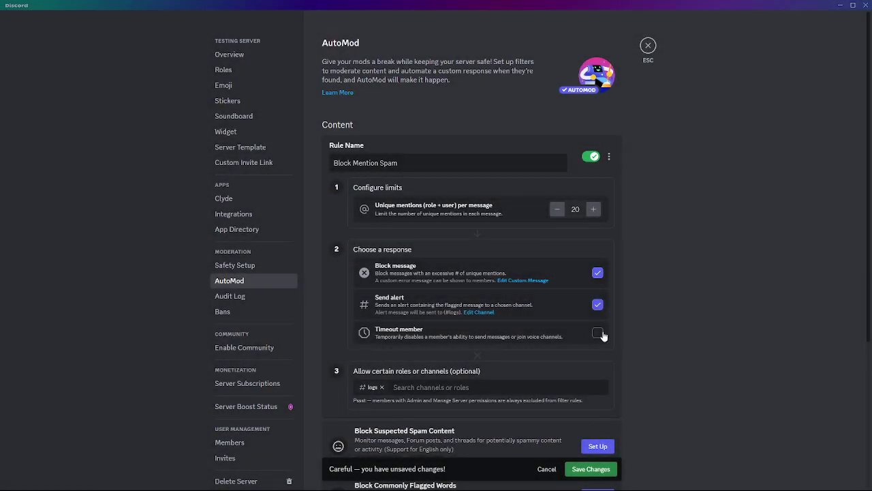
- Enable the Timeout member response for the Block Mention Spam rule with a duration of 5 mins
click(596, 333)
click(418, 255)
click(377, 295)
click(513, 290)
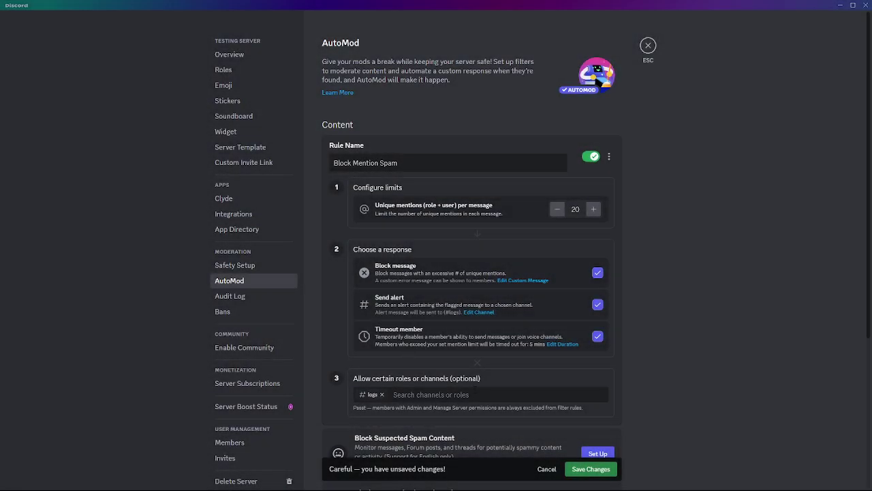
- Look through the available timeout durations for the Block Mention Spam rule without changing the selection
click(561, 344)
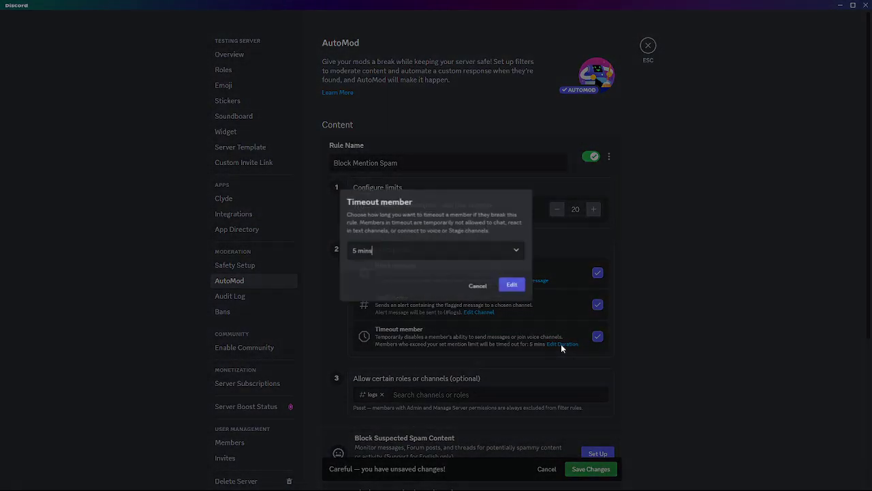
click(411, 259)
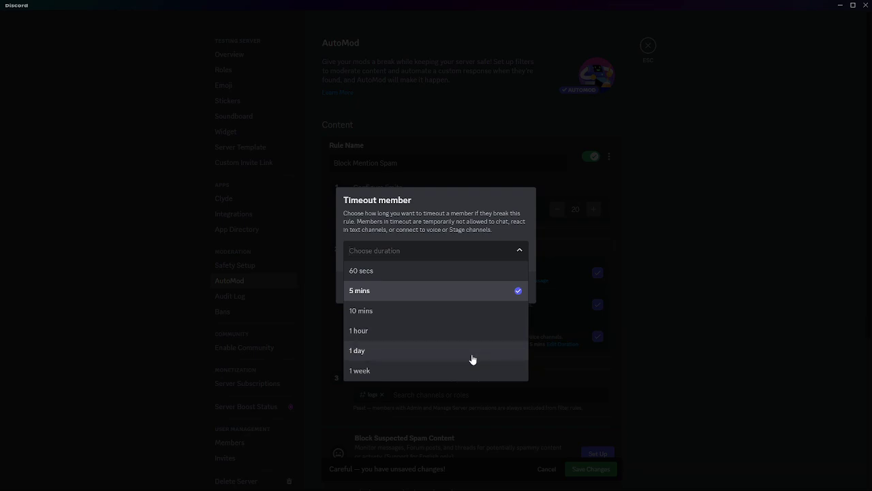
click(659, 308)
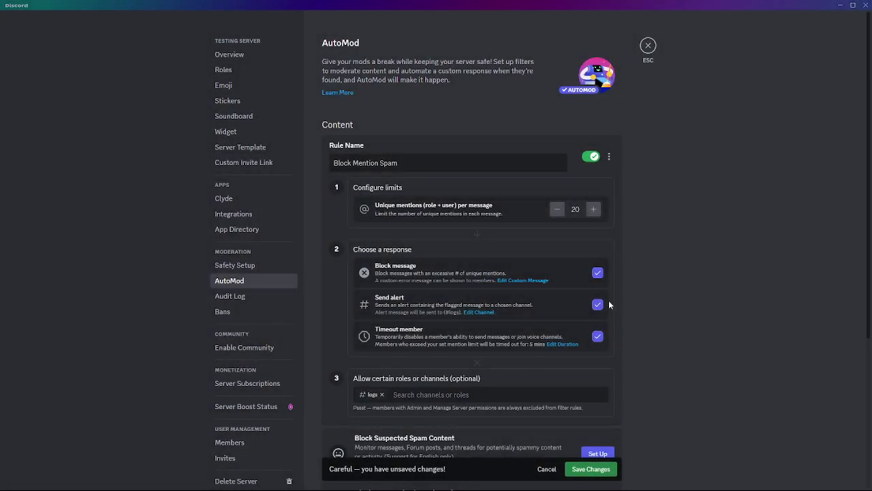
- Lower the Block Mention Spam rule's limit of unique mentions per message by seven
scroll(480, 366, down, 2)
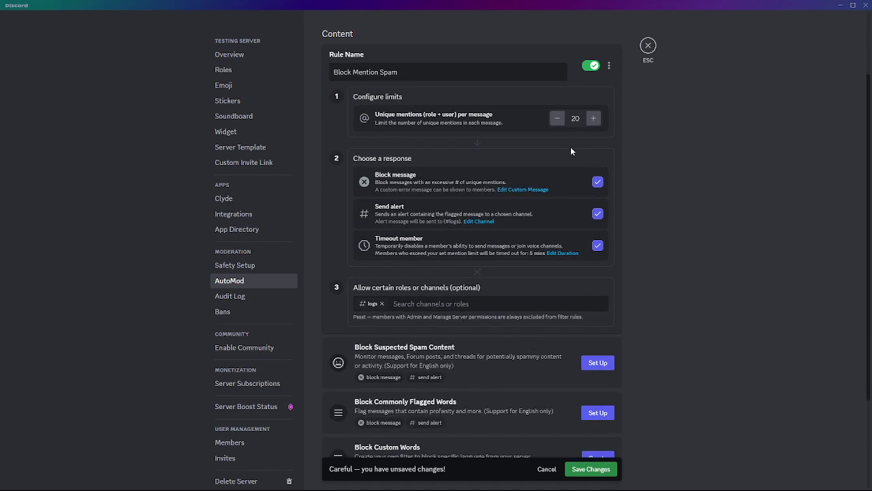
click(557, 119)
click(557, 118)
click(557, 119)
click(557, 119)
click(557, 119)
click(557, 119)
click(557, 119)
- Set up the Block Suspected Spam Content rule to send alerts to the logs channel, and check its custom message option without entering one
click(593, 370)
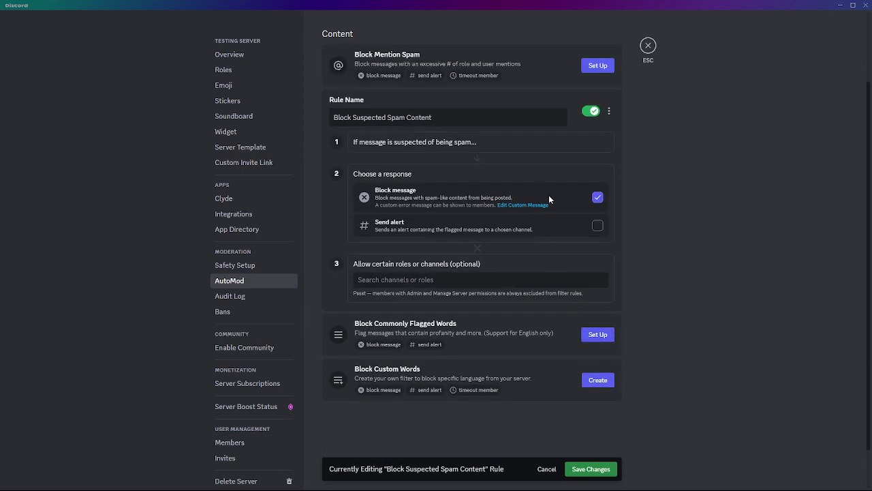
click(597, 229)
click(467, 249)
scroll(386, 338, down, 3)
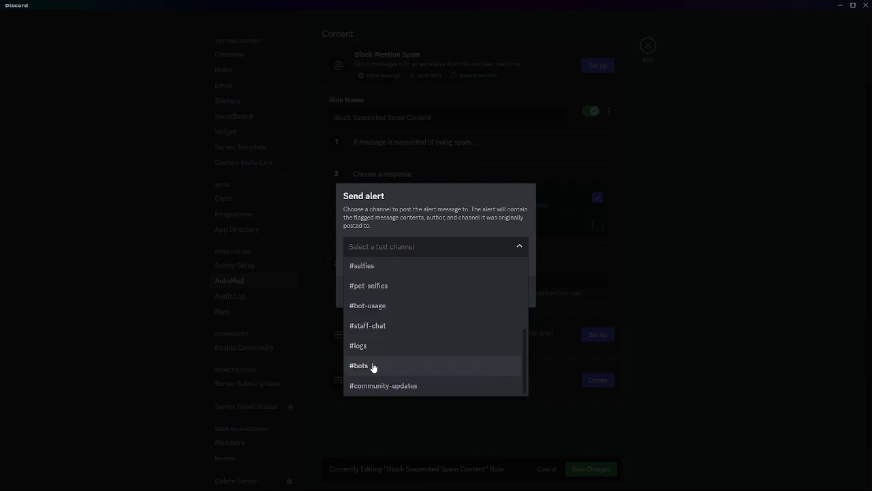
click(378, 346)
click(505, 294)
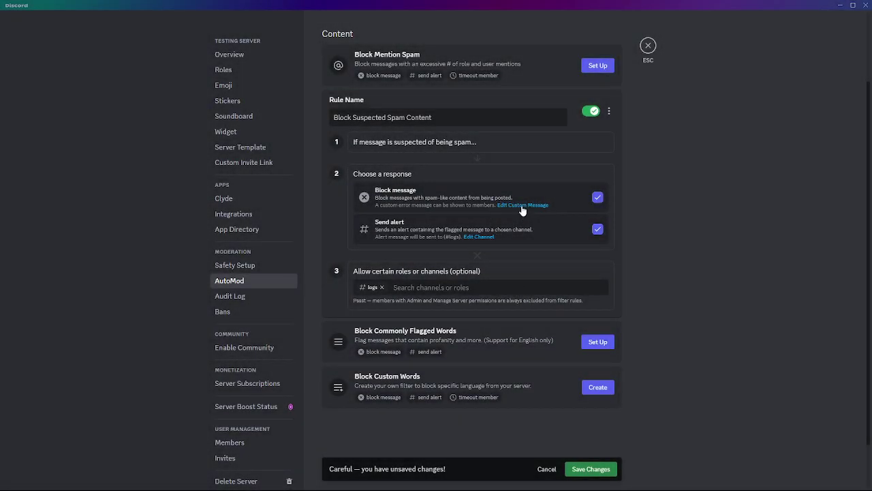
click(517, 205)
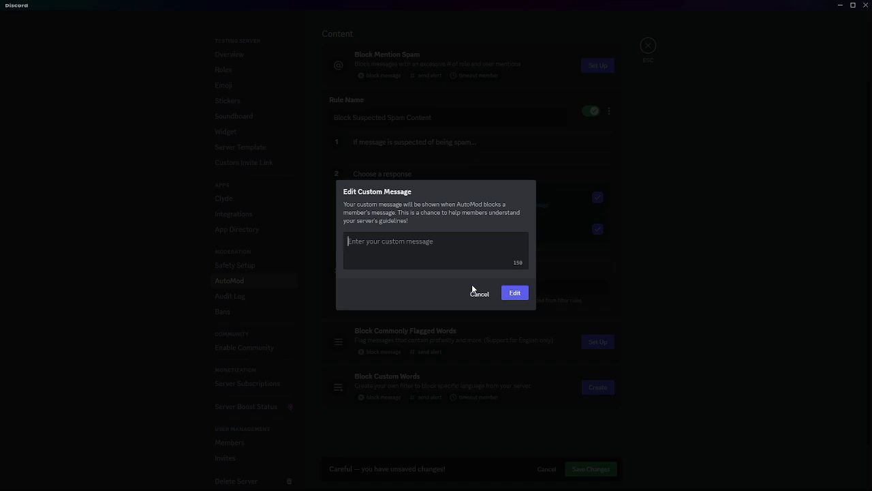
click(486, 294)
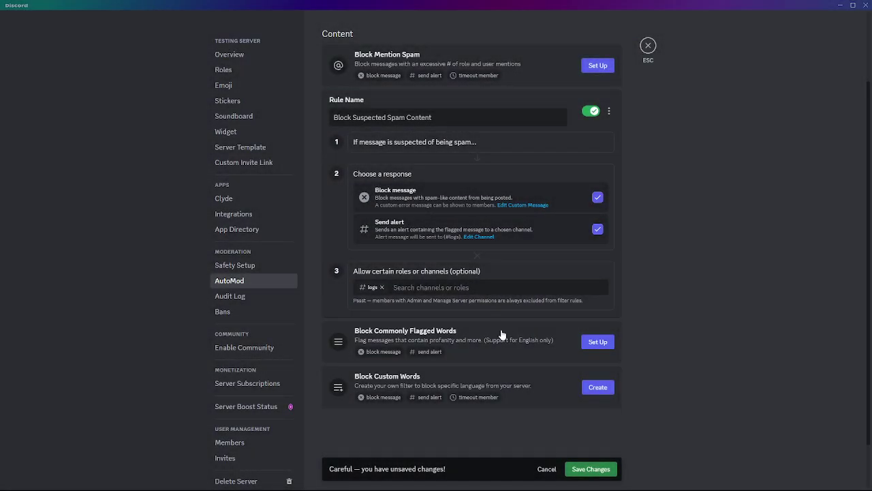
- Start the Block Commonly Flagged Words rule and flag Severe Profanity, Insults & Slurs and Sexual Content
click(599, 337)
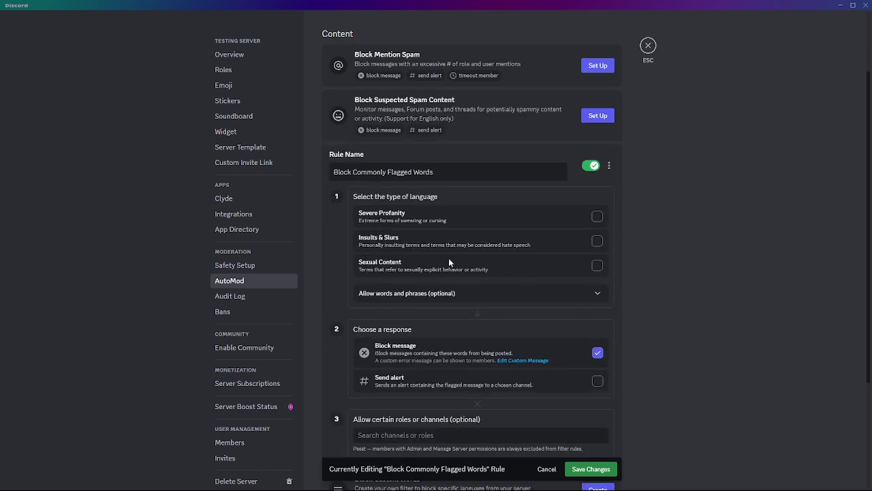
click(597, 216)
click(597, 242)
click(597, 267)
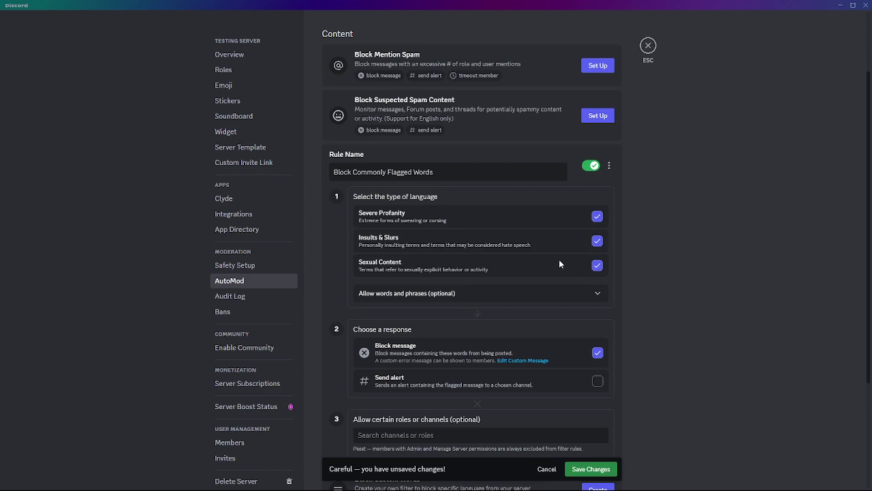
- Enter a sample swear word in the rule's allowed words and phrases, and clear the entry again
click(495, 296)
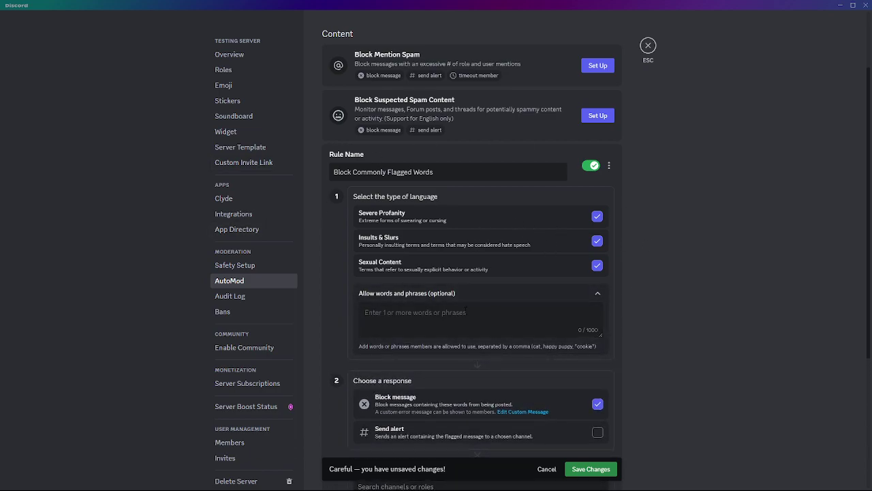
text(shit,)
key(ctrl+a)
key(BackSpace)
- Enable the Send alert response for the Block Commonly Flagged Words rule with the logs channel as destination
scroll(543, 317, down, 3)
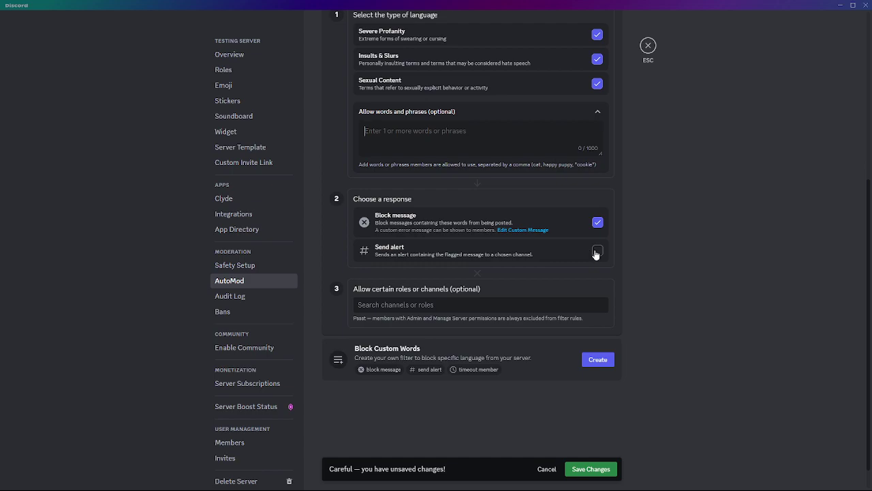
click(596, 251)
click(443, 247)
scroll(409, 327, down, 5)
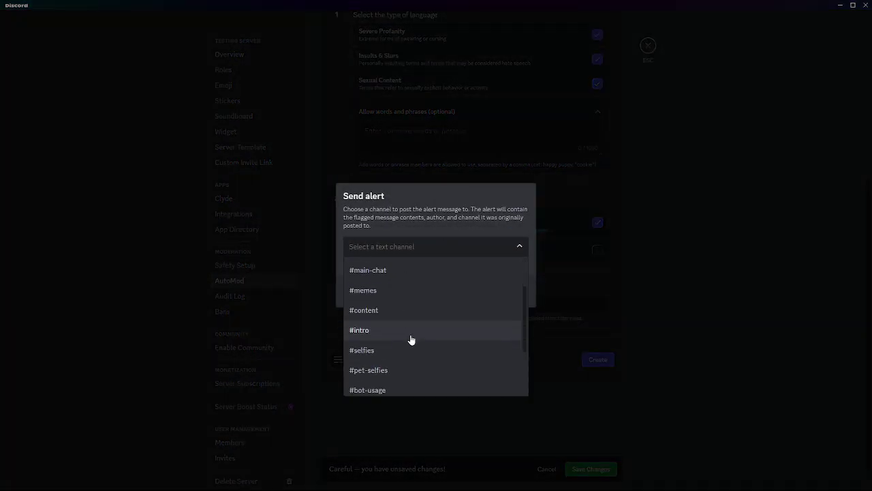
click(384, 344)
click(514, 291)
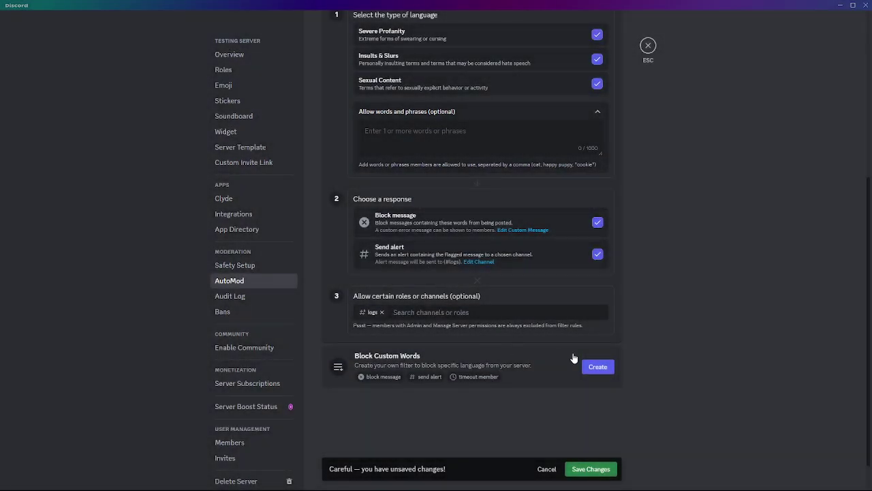
- Start a Block Custom Words rule, check its custom message option without entering one, and switch the rule off
scroll(595, 268, down, 1)
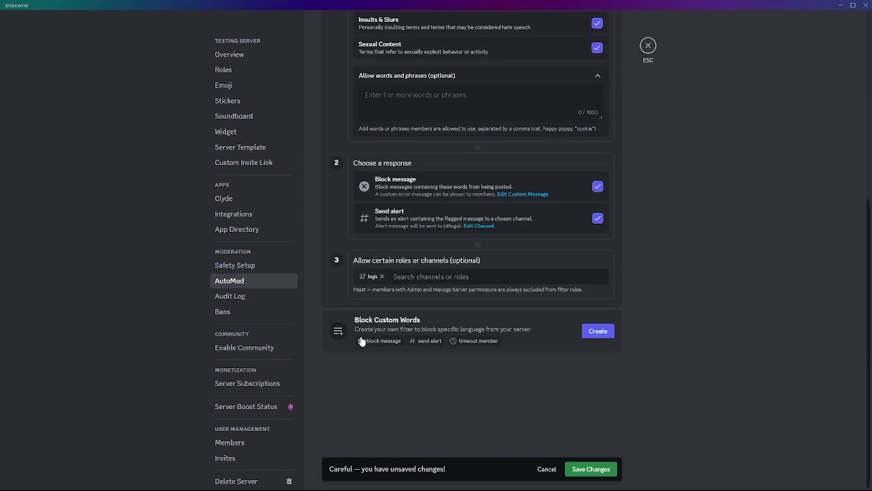
click(597, 331)
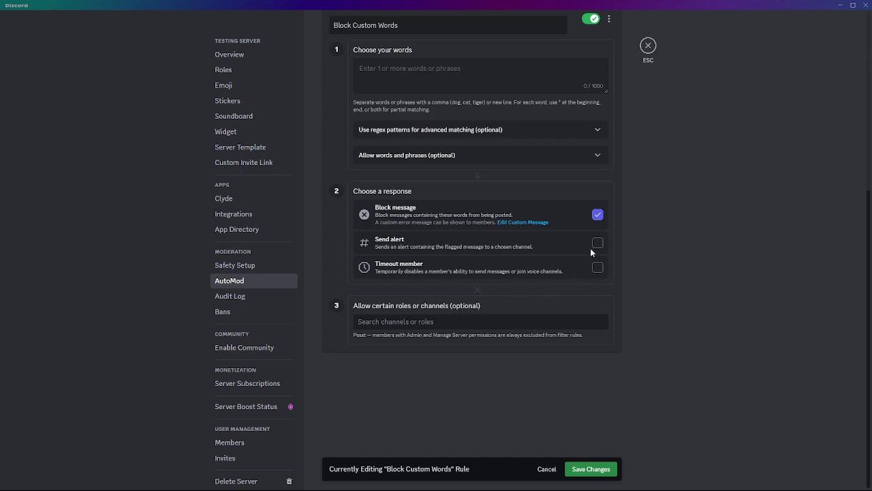
click(532, 223)
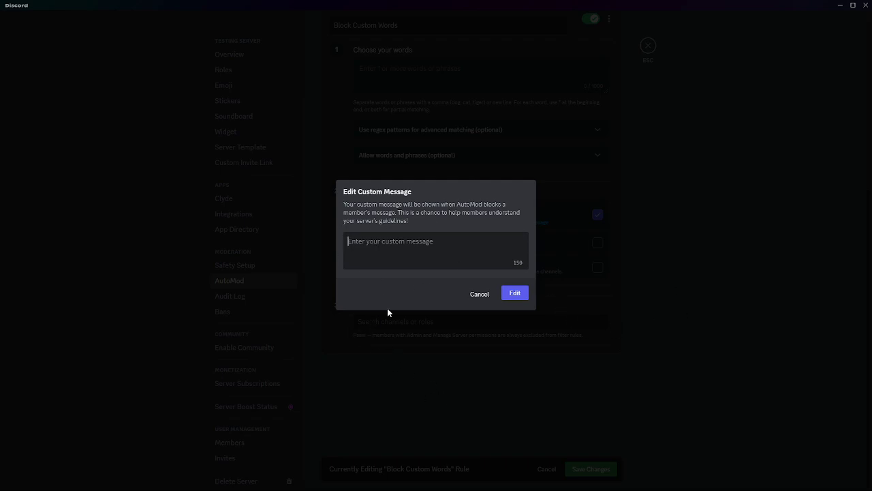
click(479, 294)
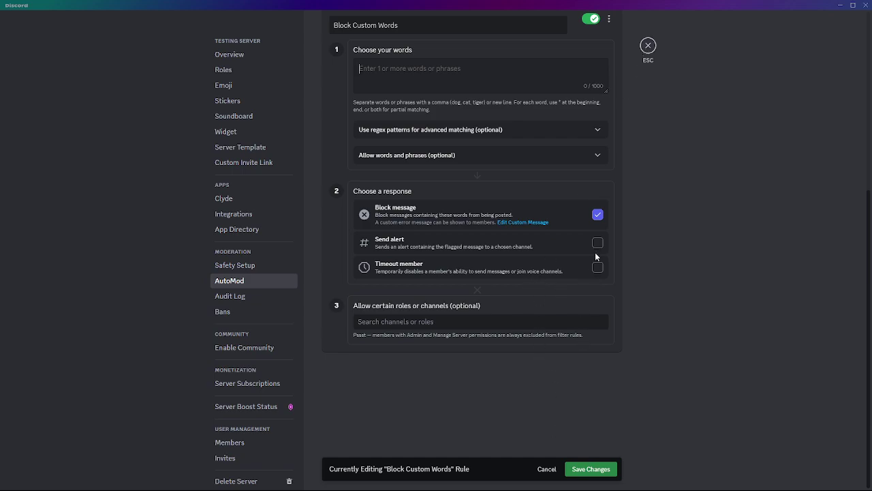
scroll(518, 163, up, 3)
click(582, 157)
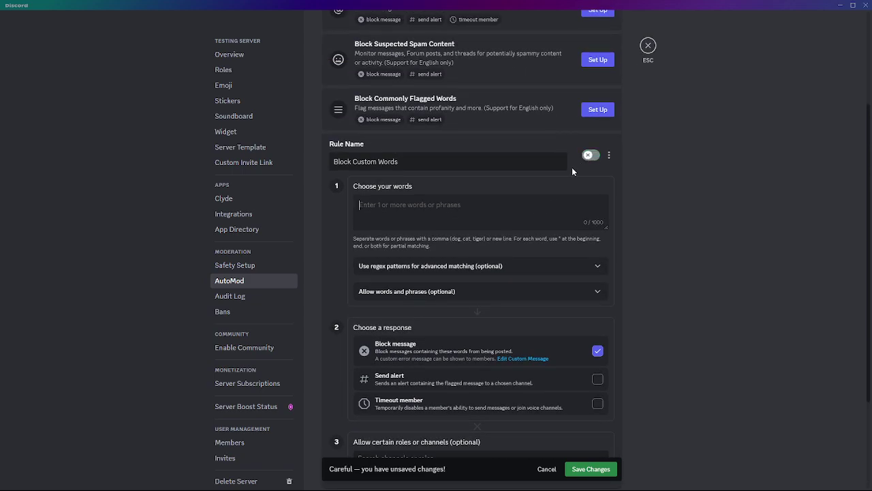
scroll(566, 238, up, 3)
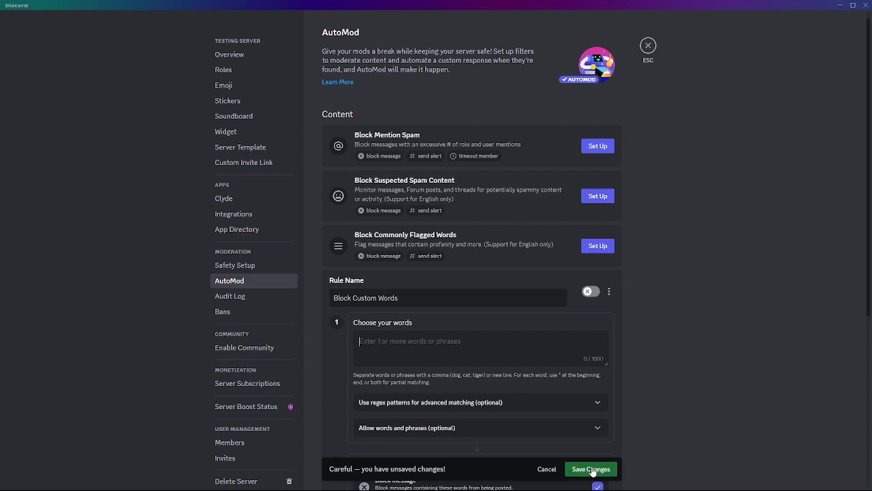
- Set up the Block Commonly Flagged Words rule again with Severe Profanity, Insults & Slurs and Sexual Content selected, and expand its allowed words section
click(588, 245)
scroll(511, 286, down, 2)
click(598, 207)
click(598, 231)
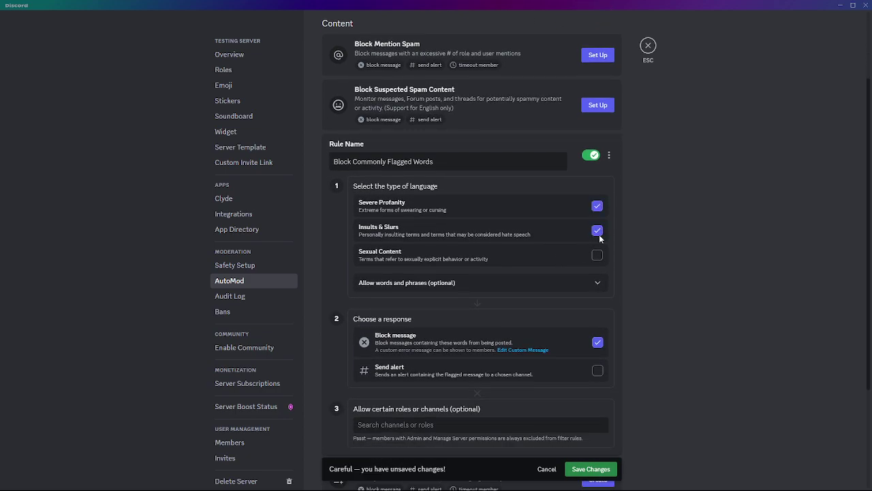
click(552, 290)
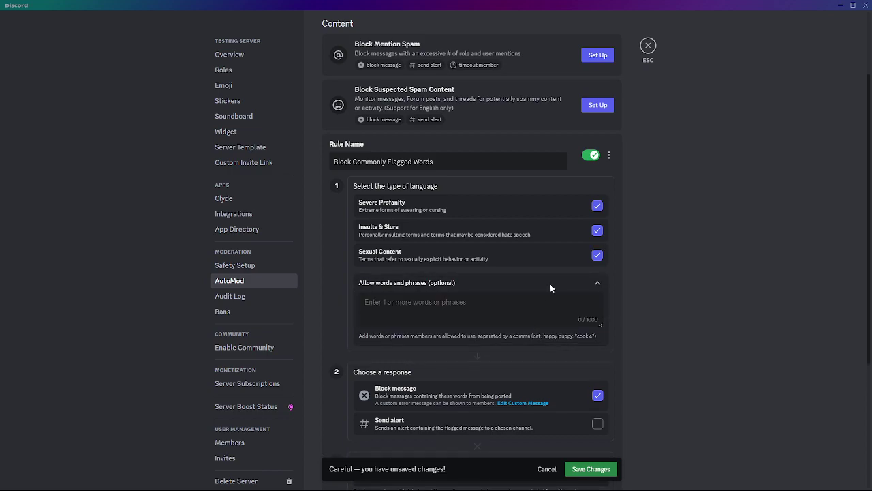
- Have the Block Commonly Flagged Words rule send alerts to the logs channel and save the rule
scroll(552, 286, down, 3)
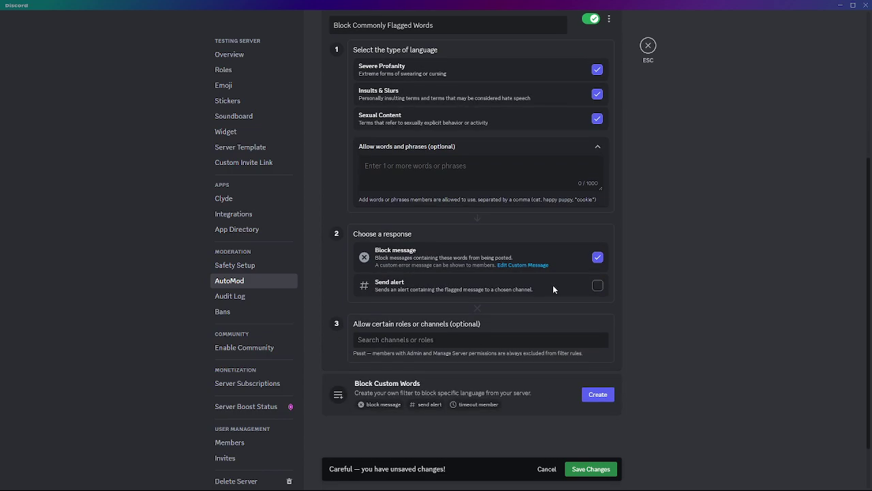
click(597, 287)
click(450, 248)
scroll(384, 346, down, 5)
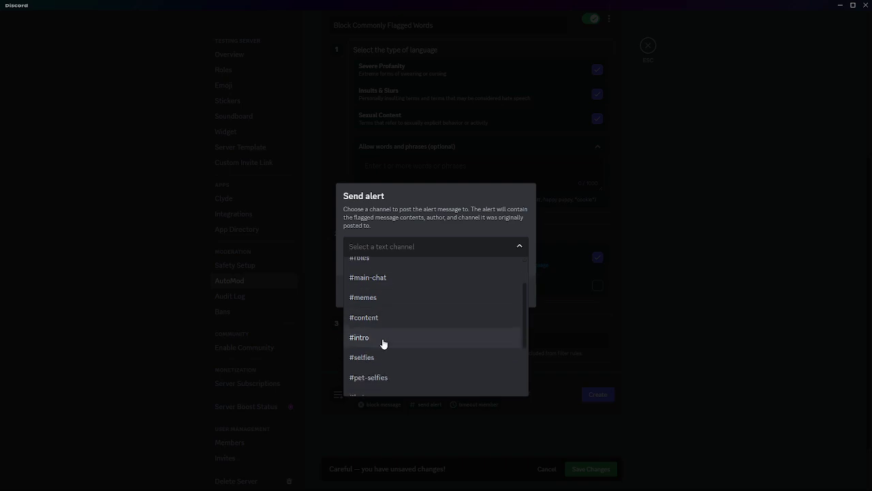
click(383, 353)
click(517, 294)
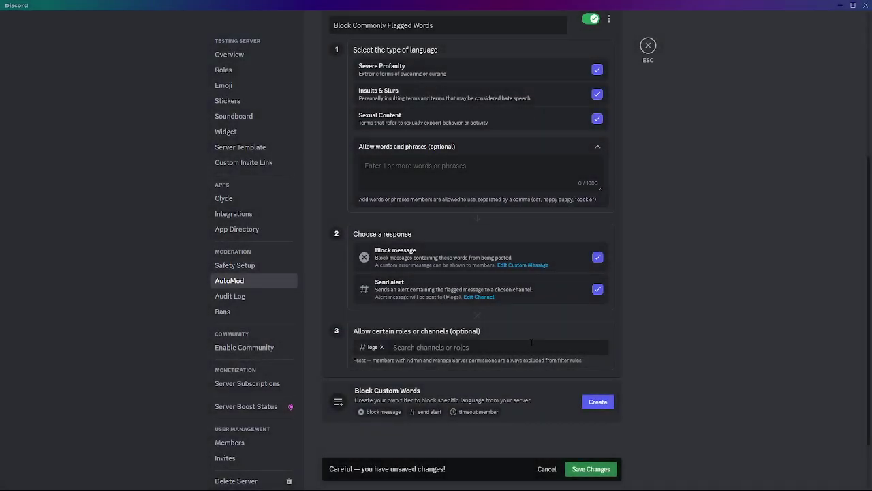
click(583, 467)
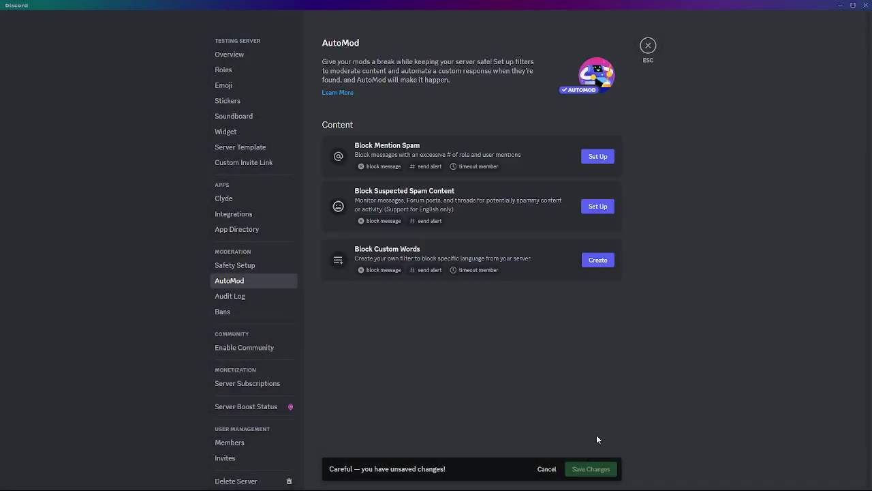
- Set up the Block Suspected Spam Content rule with alerts sent to the logs channel and save it
click(598, 204)
click(597, 315)
click(464, 247)
scroll(430, 294, down, 5)
click(401, 345)
click(515, 291)
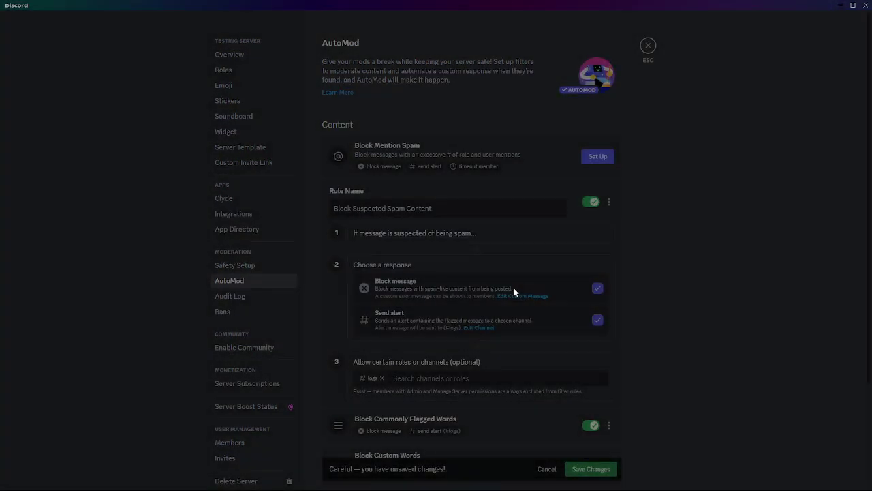
scroll(484, 232, down, 2)
scroll(485, 231, up, 2)
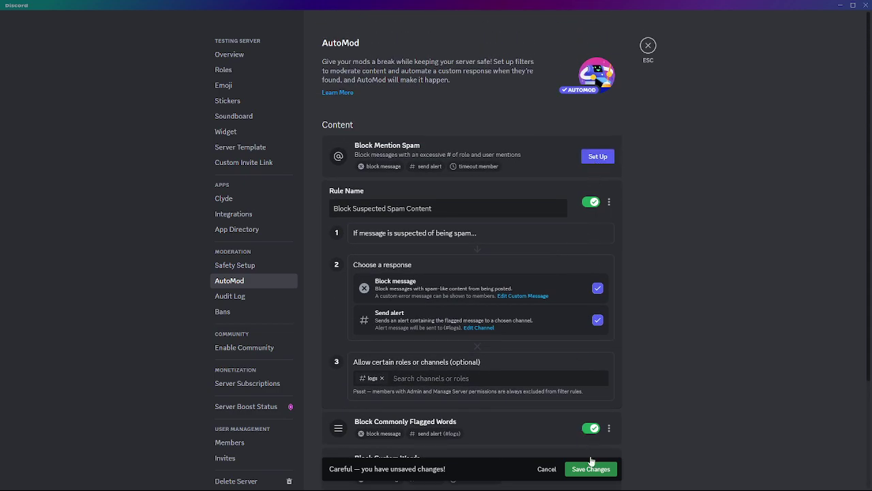
click(590, 469)
- Set up the Block Mention Spam rule with alerts sent to the logs channel
click(598, 156)
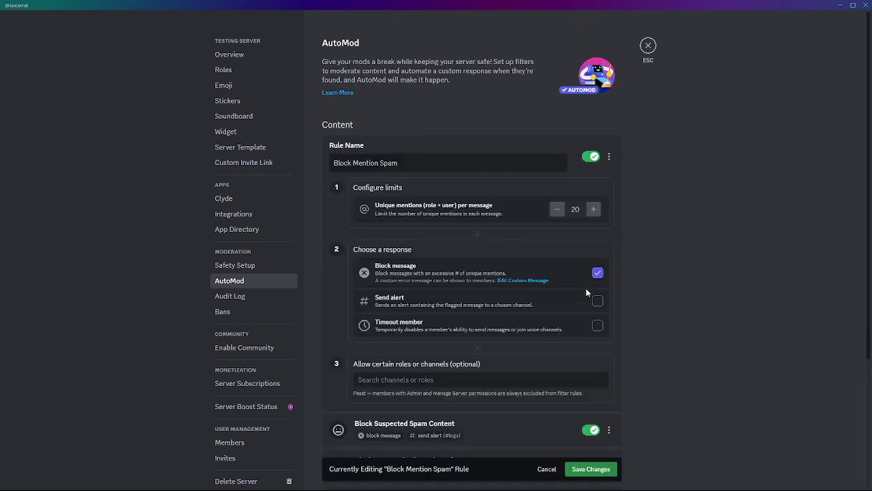
click(599, 303)
click(473, 251)
scroll(376, 363, down, 2)
click(376, 363)
click(516, 291)
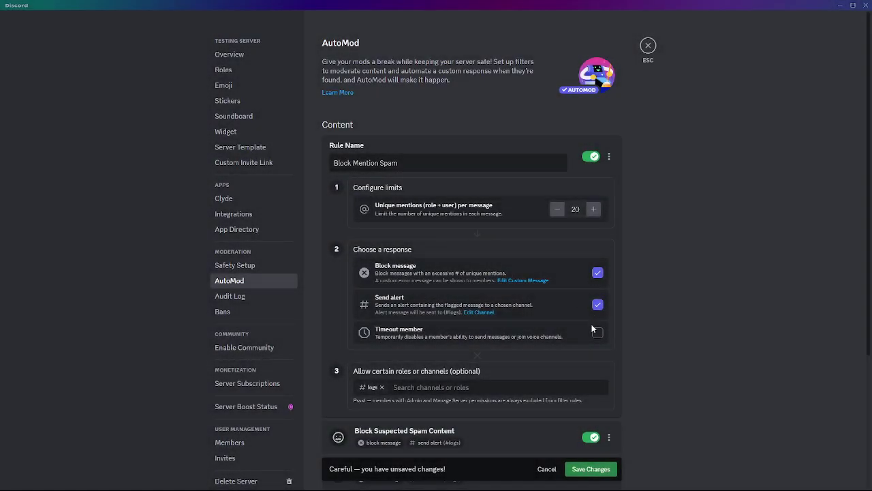
- Give the Block Mention Spam rule a 5 mins member timeout and a limit of 5 unique mentions, and save it
click(598, 334)
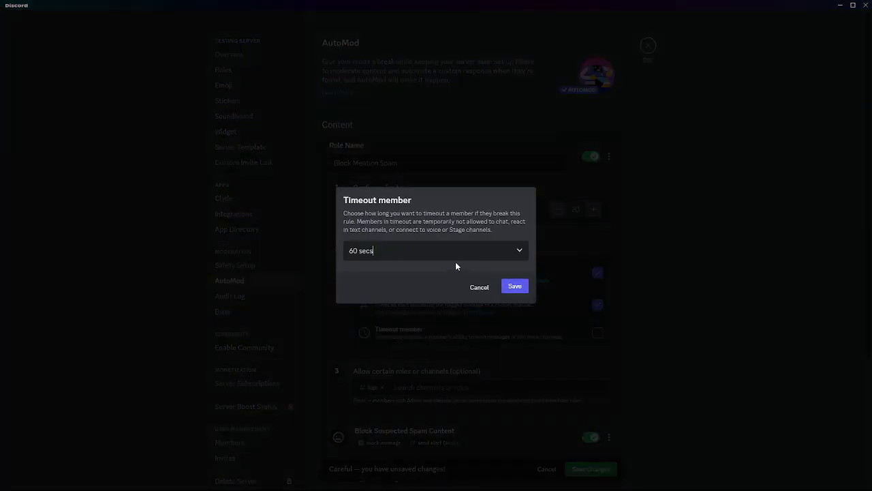
click(444, 253)
click(385, 292)
click(519, 292)
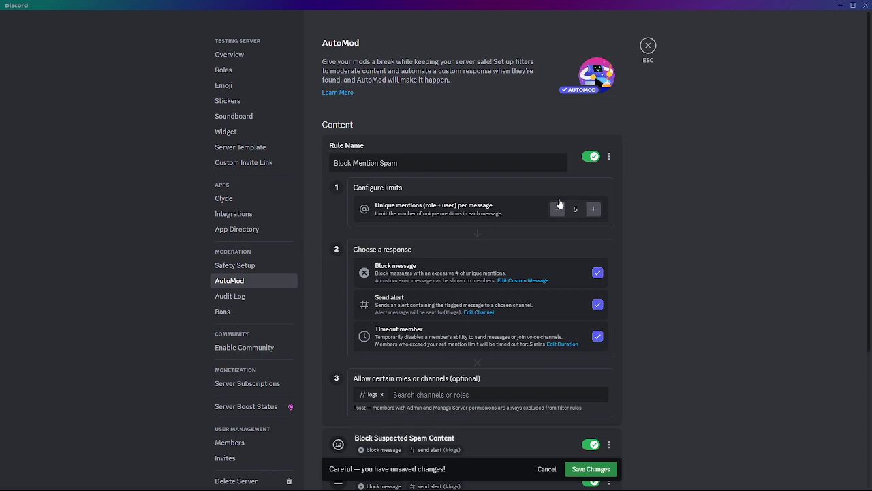
click(591, 469)
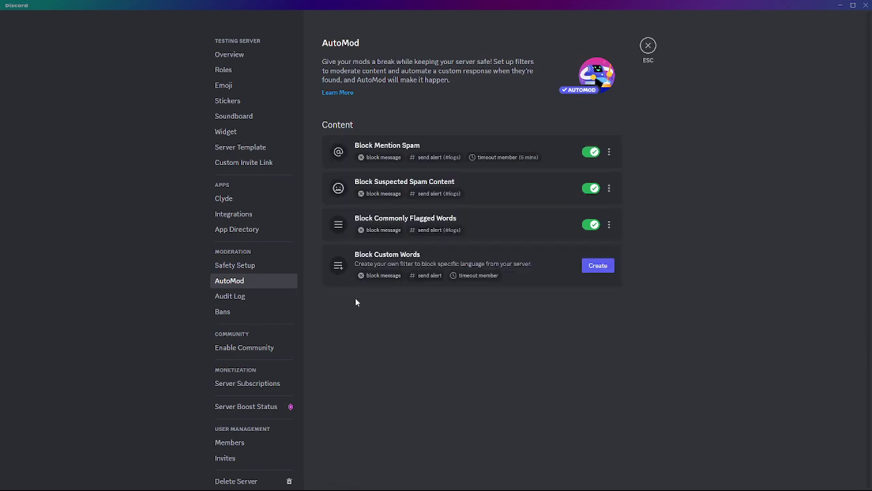
- Start converting the server to a Community Server and complete the safety checks, requiring verified email and media scanning for all members
click(253, 349)
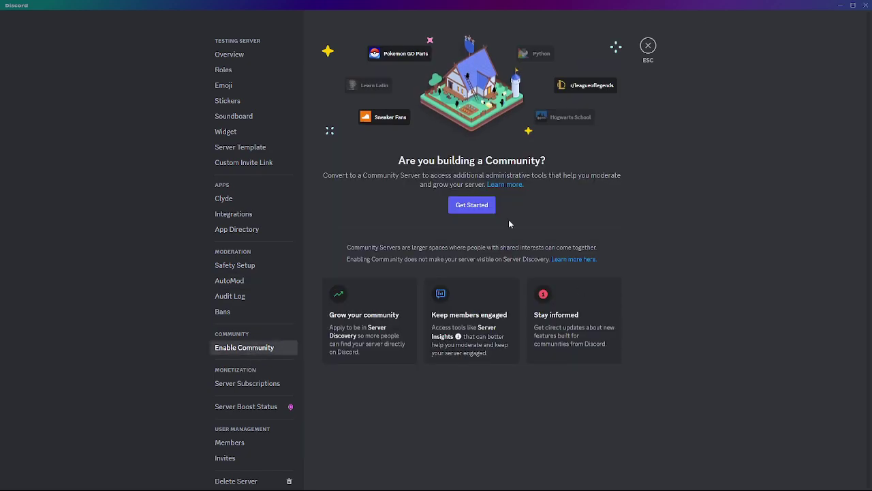
click(470, 205)
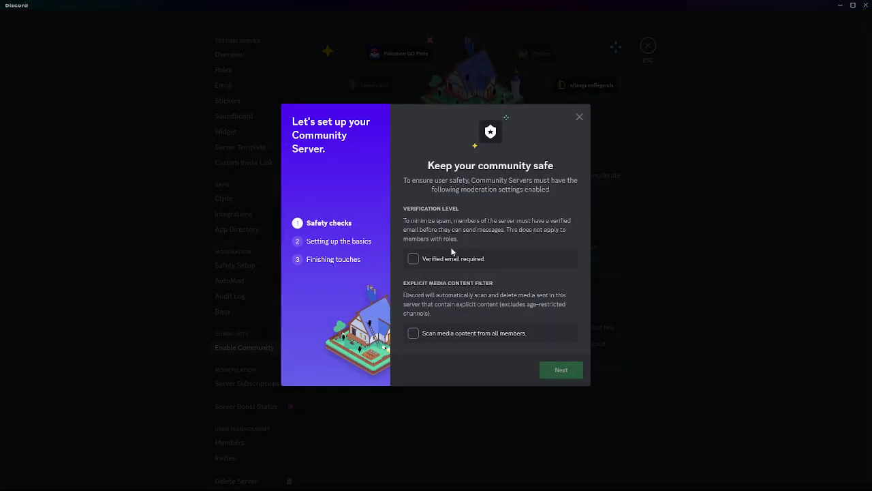
click(451, 259)
click(552, 369)
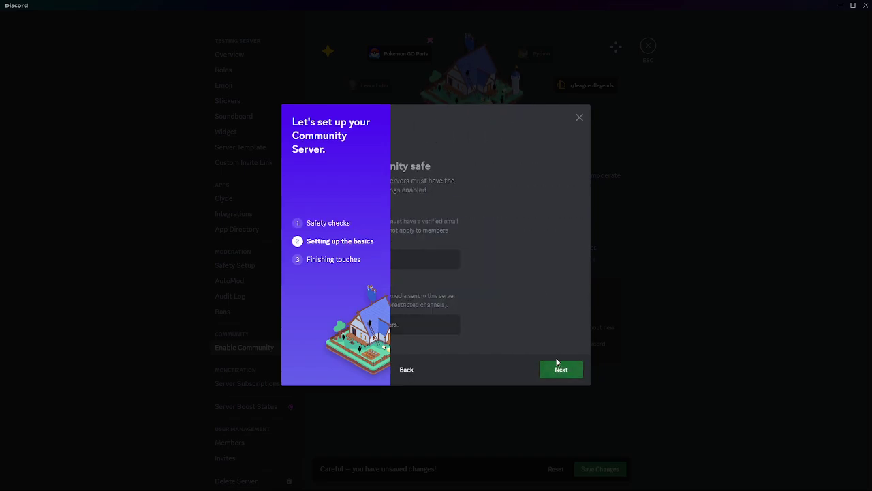
- Choose rules as the community's rules or guidelines channel and community-updates as its community updates channel
click(489, 262)
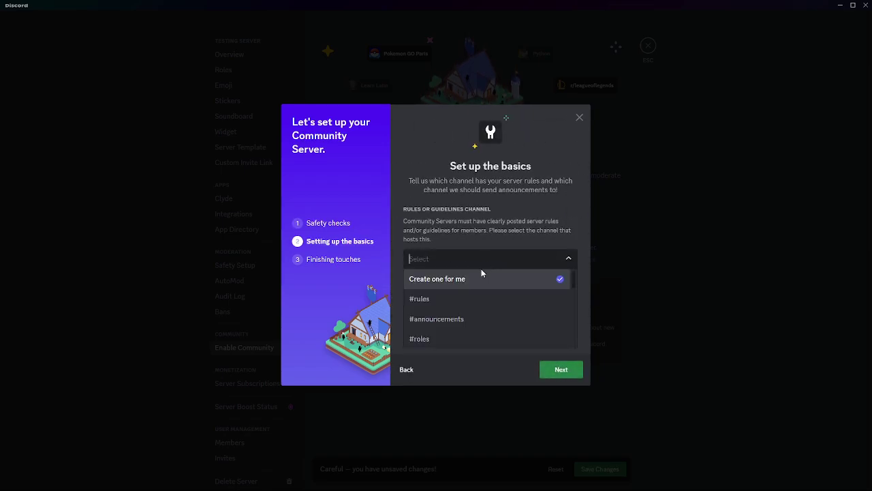
click(448, 300)
click(459, 334)
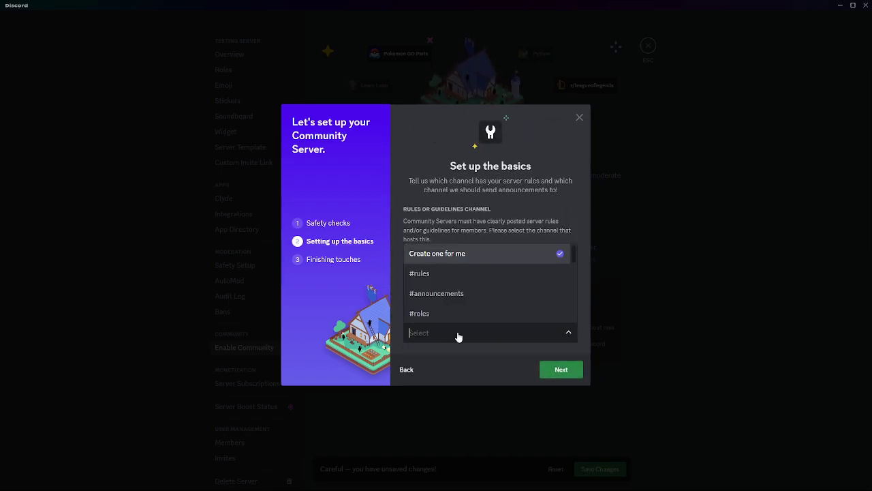
scroll(460, 300, down, 3)
click(460, 314)
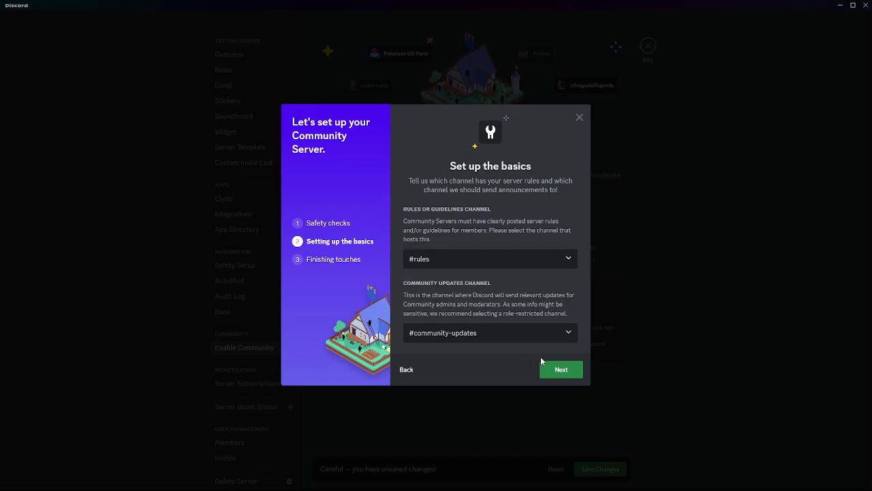
- Keep the default safe settings, agree to the Community Server Guidelines and finish the community setup
click(560, 369)
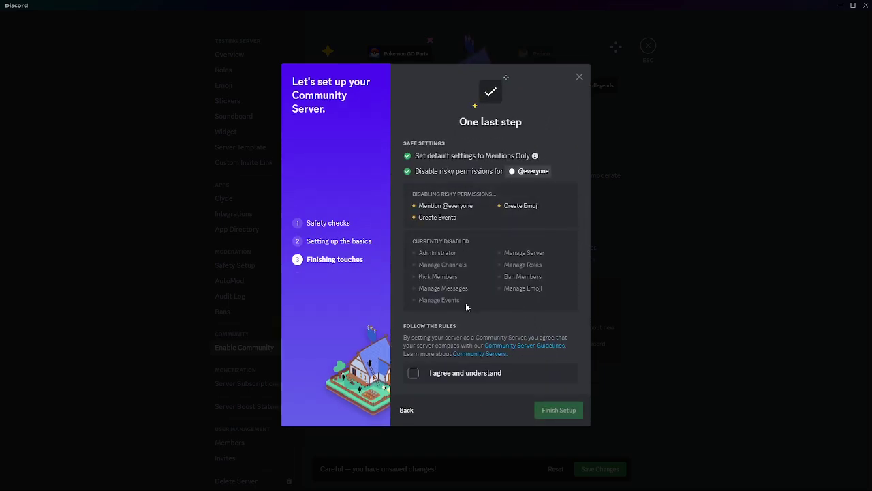
click(448, 379)
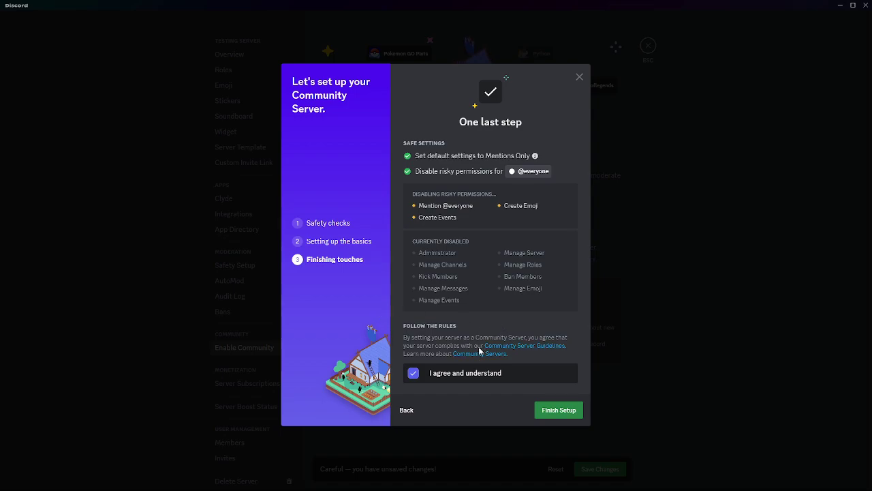
click(563, 409)
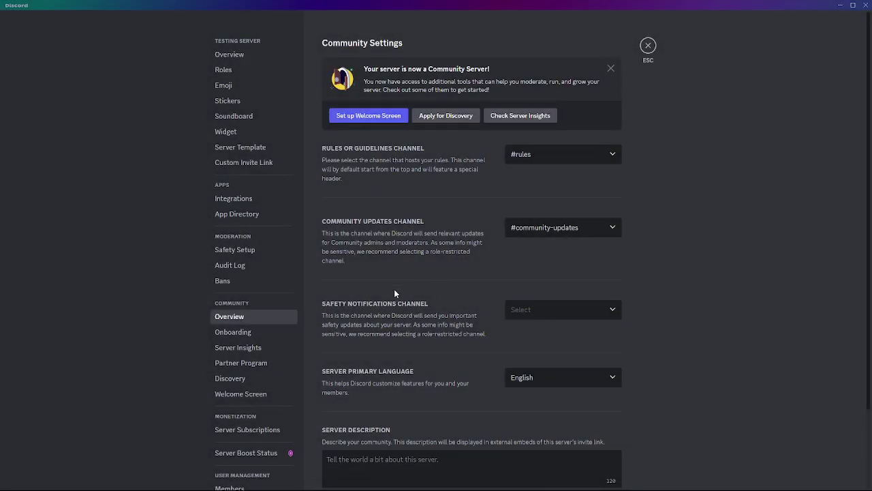
- Set the community's safety notifications channel to community-updates and save the changes
click(536, 316)
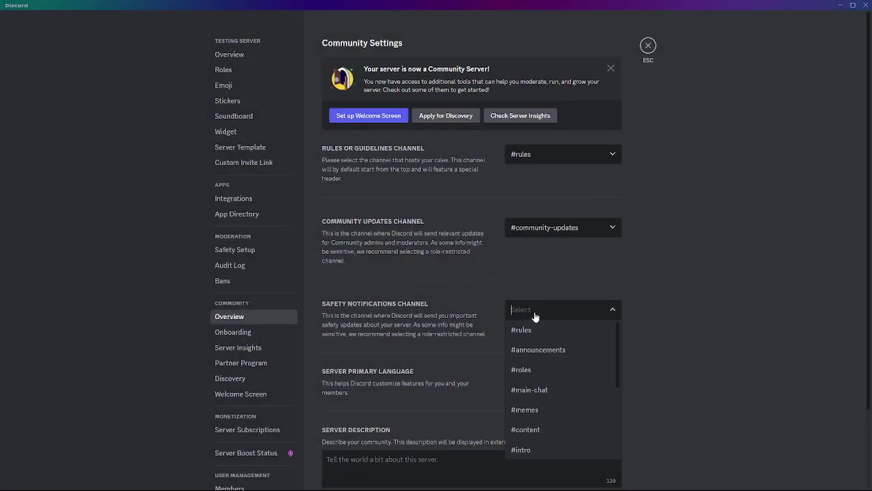
scroll(536, 402, down, 3)
click(537, 442)
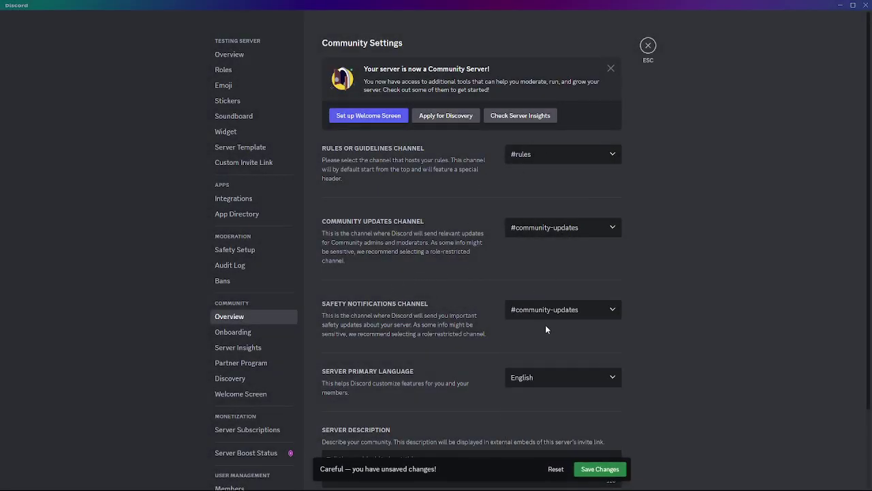
scroll(544, 318, down, 2)
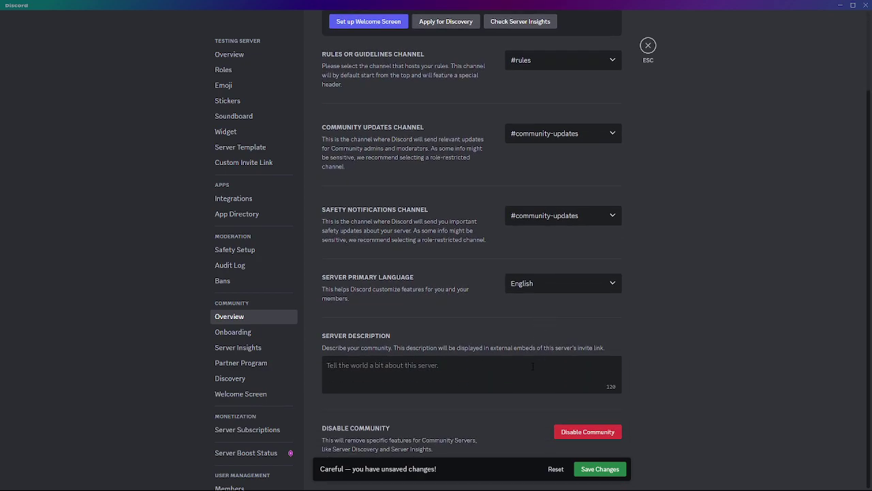
scroll(568, 423, up, 2)
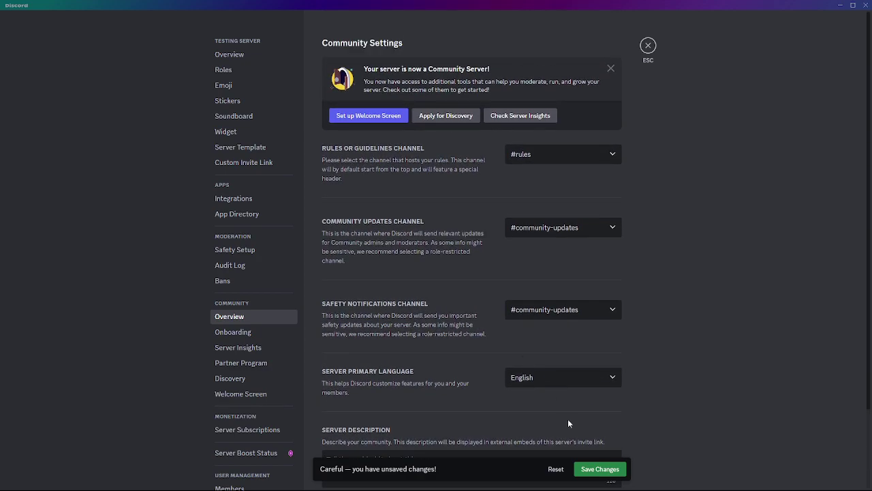
click(587, 469)
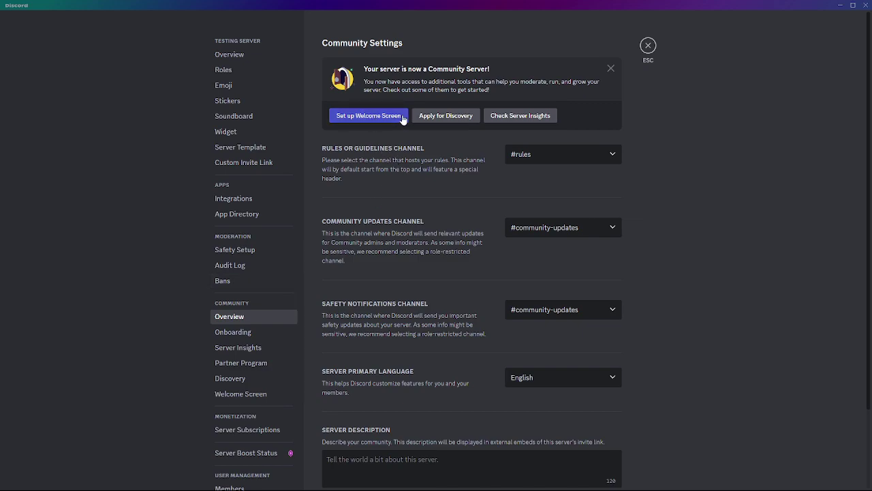
- Look through the Onboarding, Audit Log, Safety Setup and Server Overview settings of the server
click(255, 337)
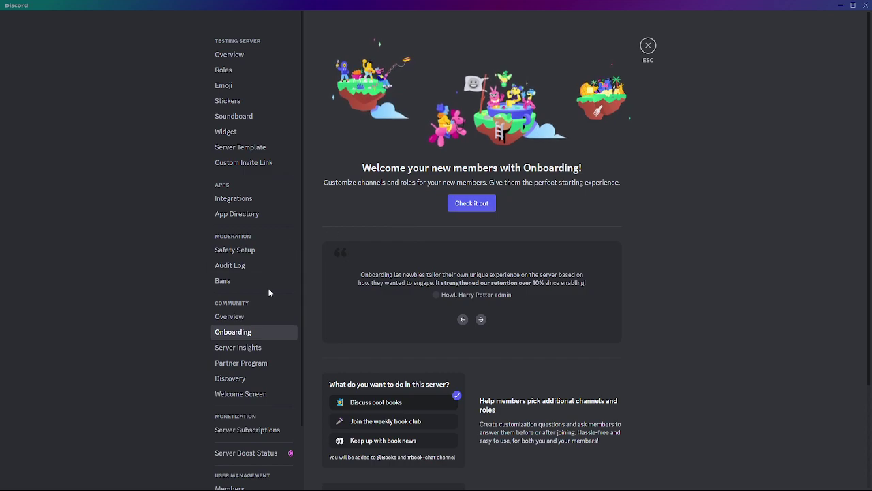
click(253, 277)
click(253, 266)
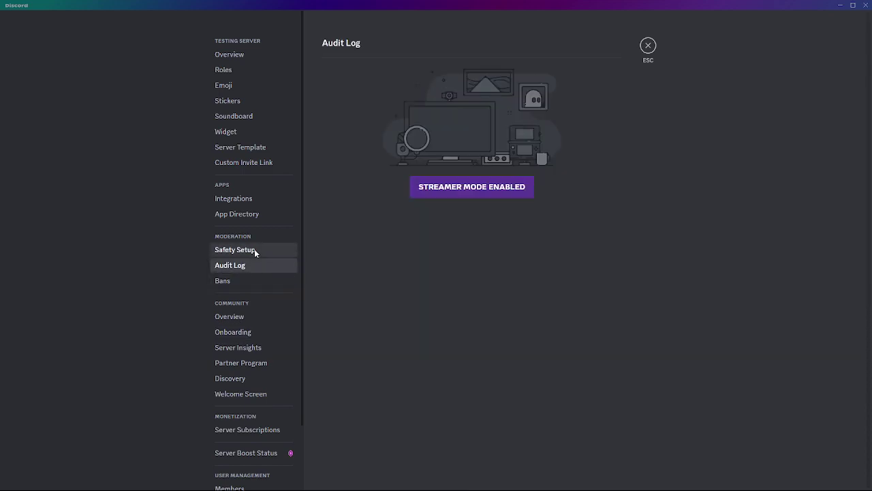
click(253, 252)
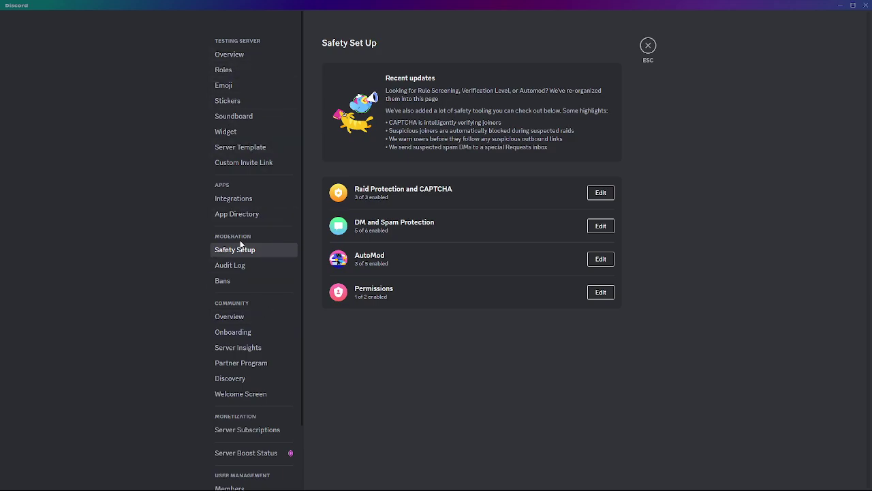
click(229, 55)
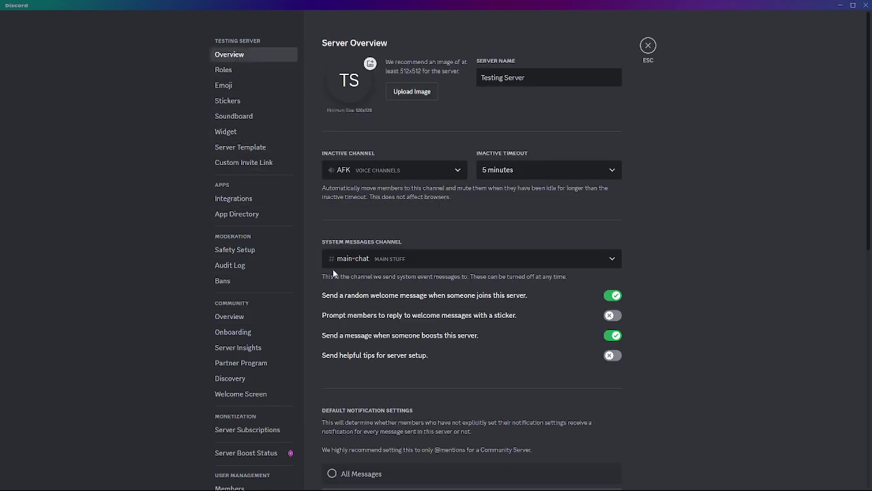
scroll(421, 298, down, 10)
scroll(421, 298, up, 10)
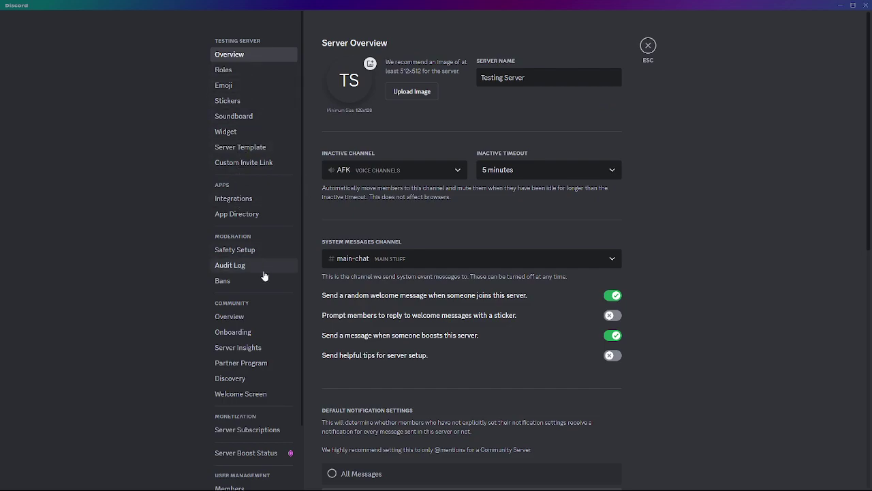
scroll(232, 358, down, 3)
scroll(235, 348, up, 3)
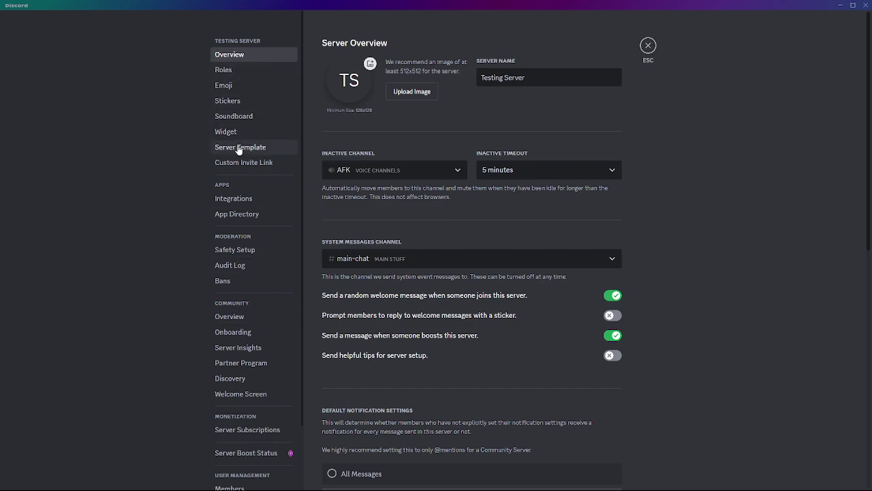
click(238, 249)
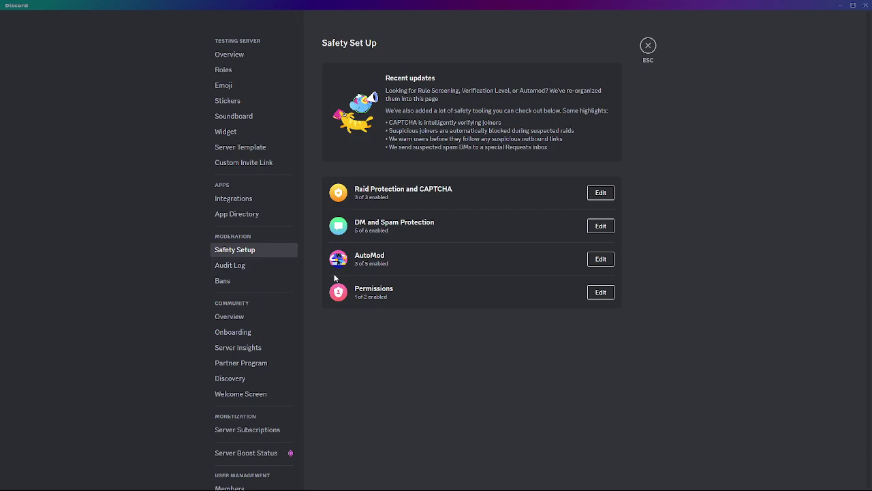
click(595, 292)
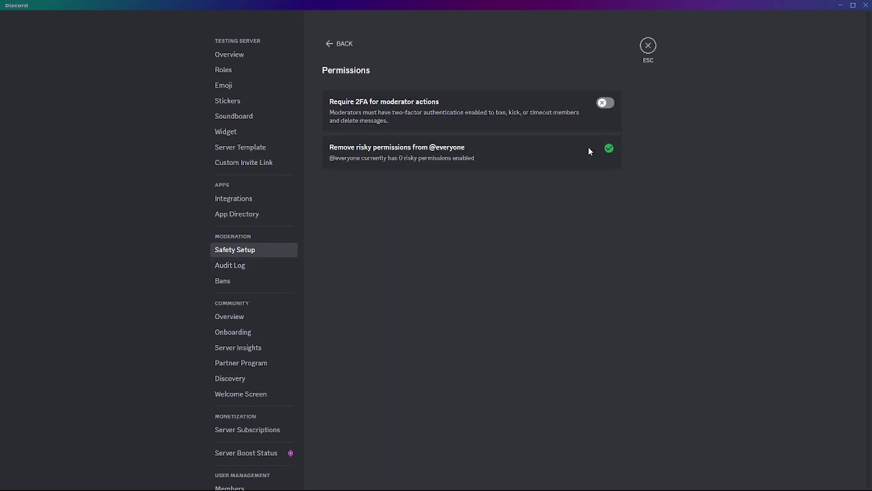
click(604, 103)
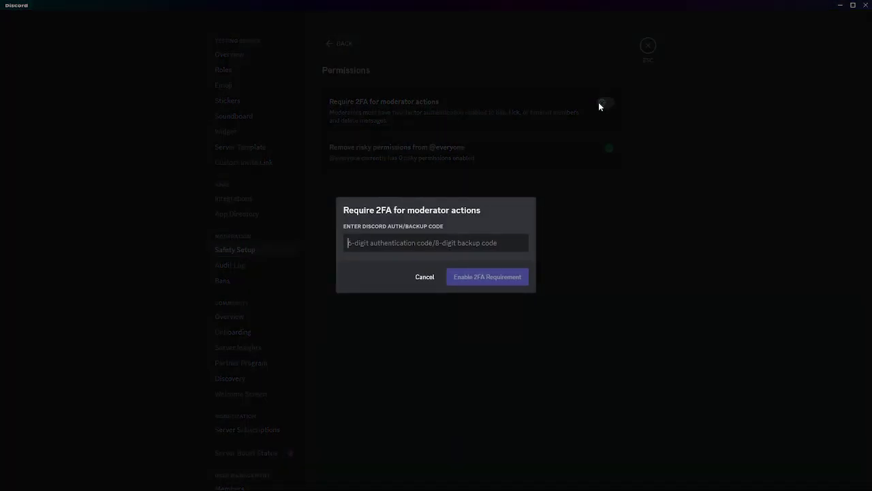
click(425, 278)
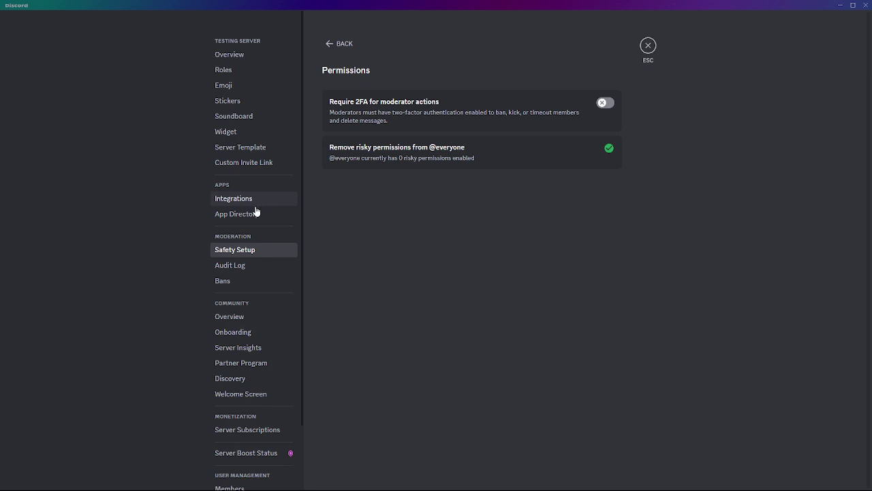
- Look through the community settings, the Server Overview, the sticker, emoji, soundboard, widget and template settings, and the integrations and App Directory
click(238, 319)
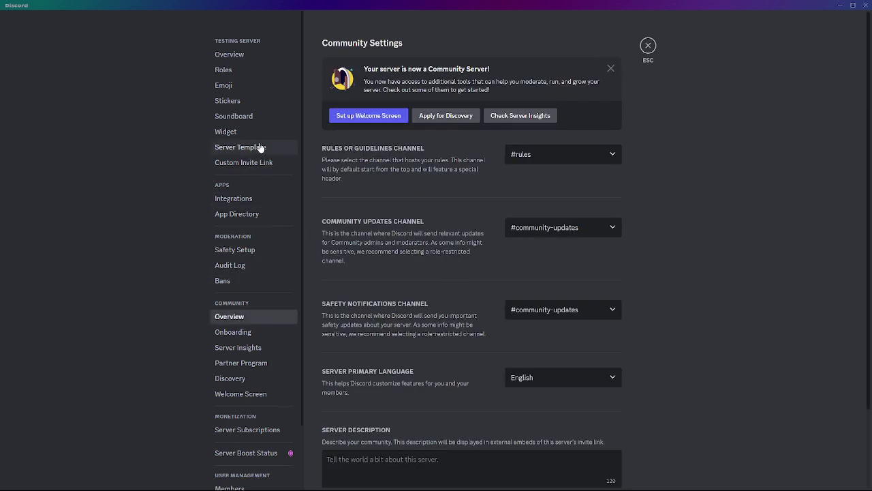
click(231, 55)
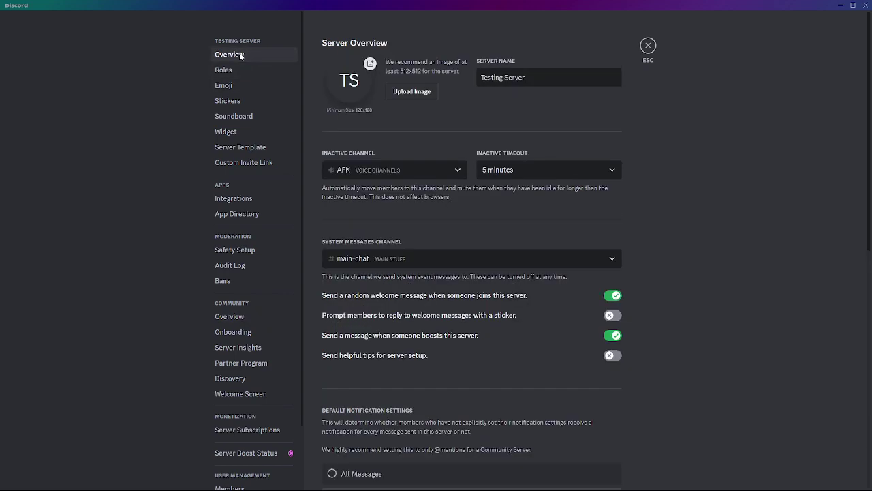
scroll(409, 239, down, 6)
scroll(393, 252, down, 1)
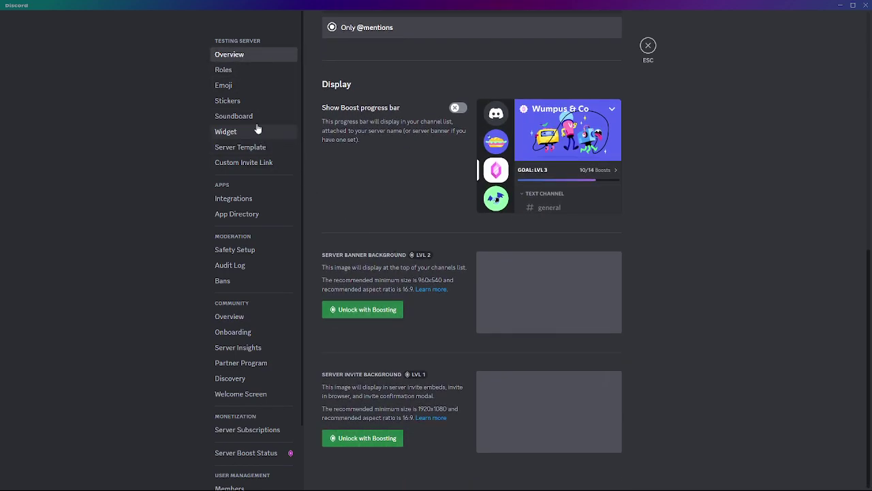
click(243, 72)
click(241, 100)
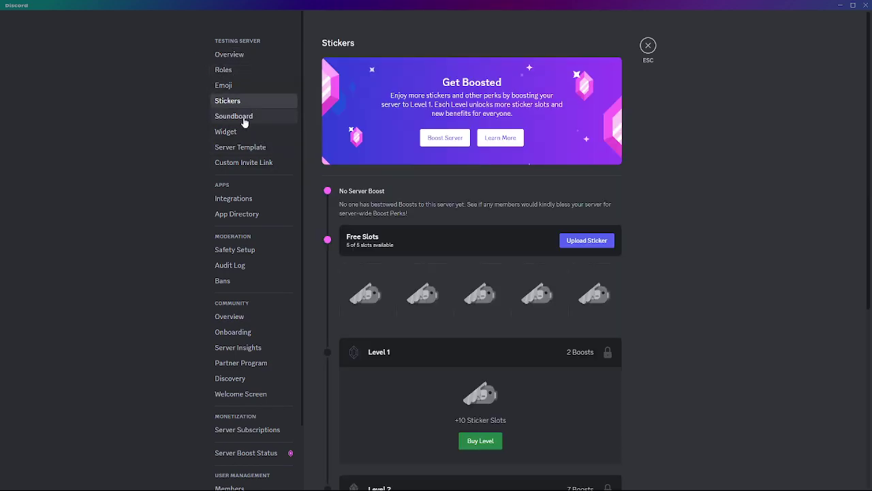
click(239, 87)
click(269, 116)
click(272, 146)
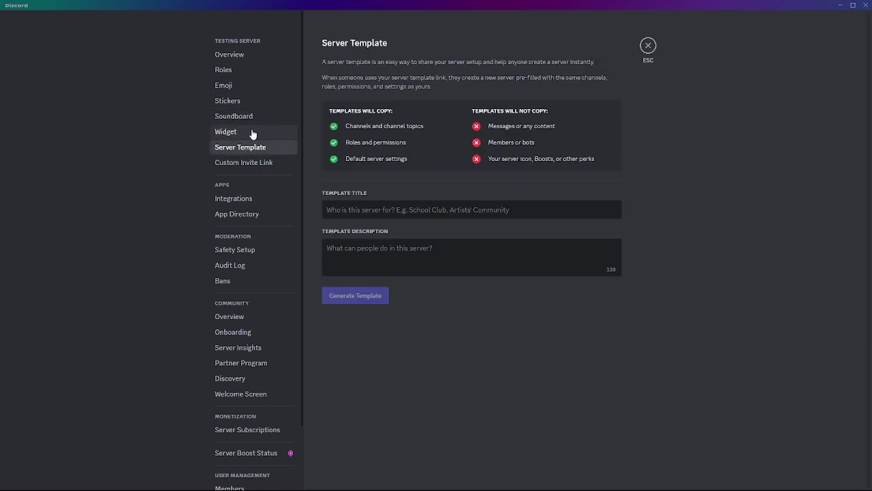
click(259, 132)
click(271, 162)
click(260, 148)
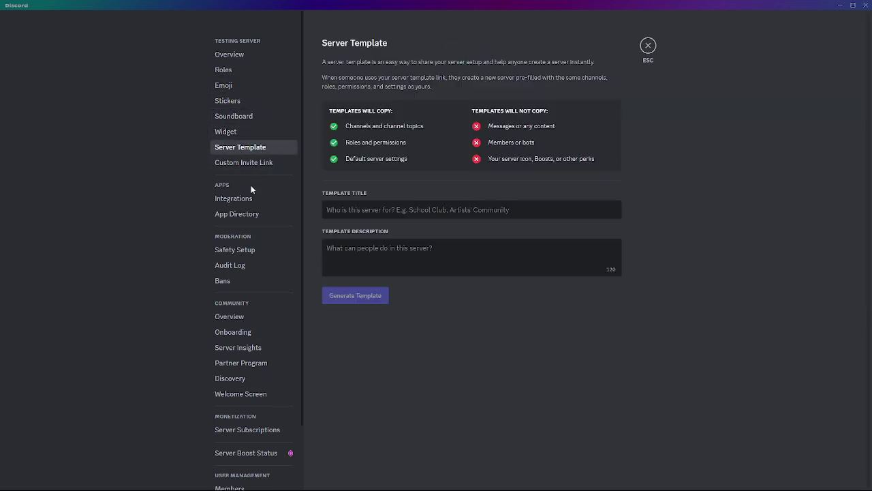
click(233, 198)
click(253, 216)
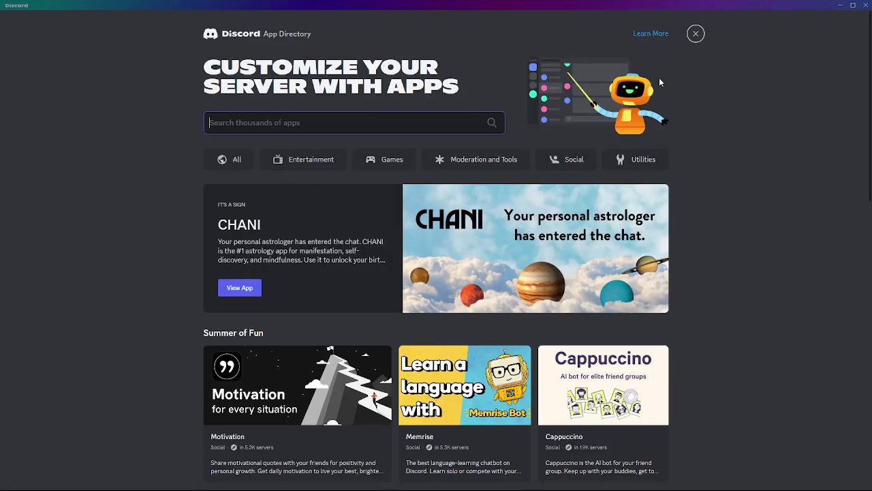
- Return from the App Directory to the Testing Server settings and look over the Server Overview and the available settings categories
click(696, 34)
click(109, 37)
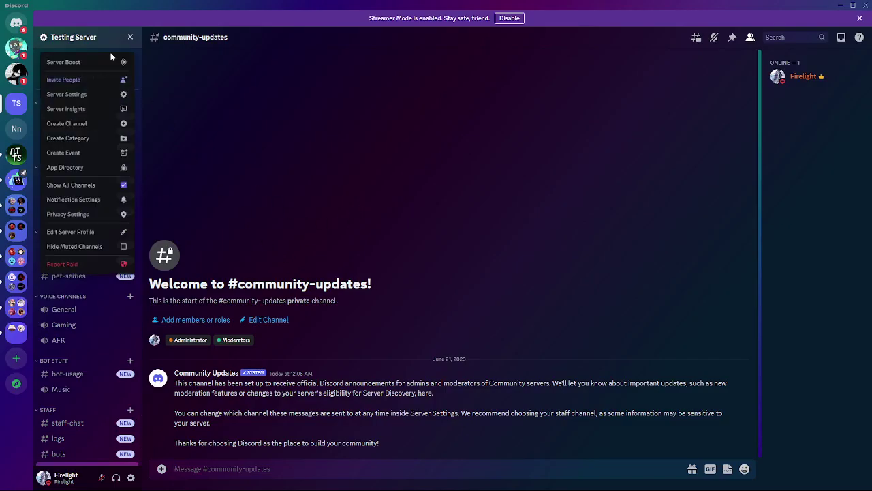
click(103, 96)
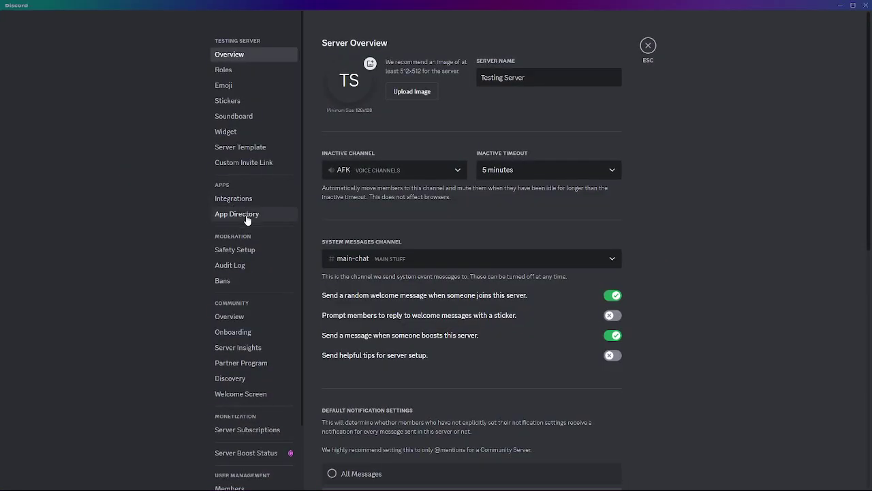
scroll(238, 262, down, 2)
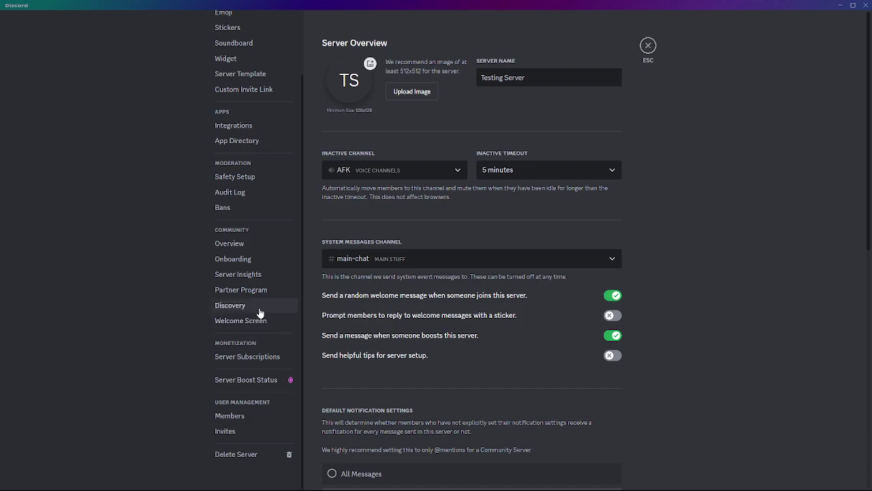
scroll(529, 346, down, 5)
scroll(529, 349, down, 5)
scroll(522, 327, up, 10)
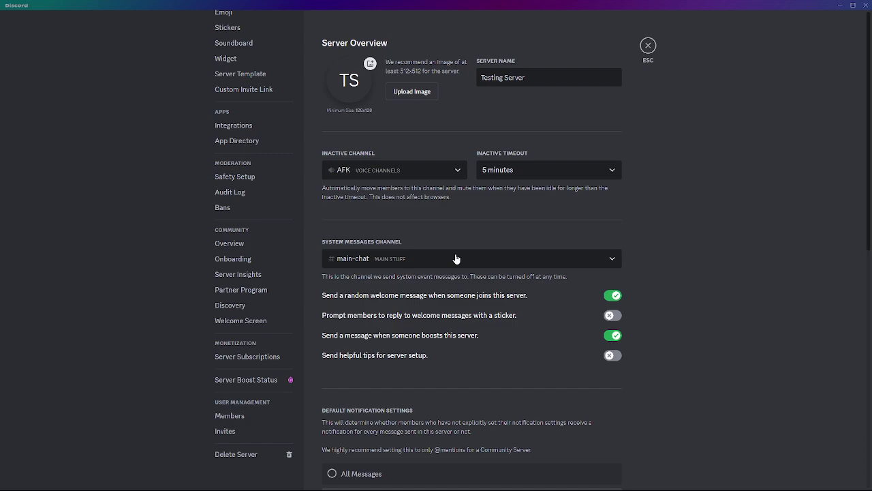
scroll(217, 157, up, 2)
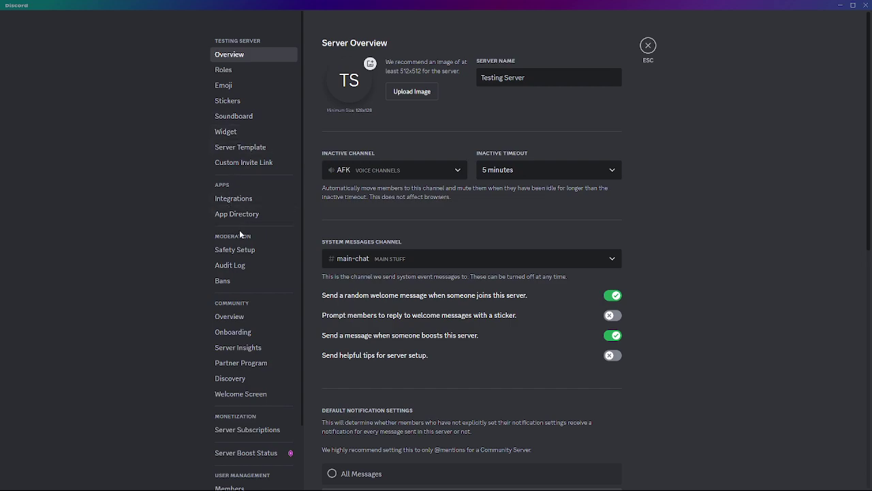
scroll(247, 365, down, 3)
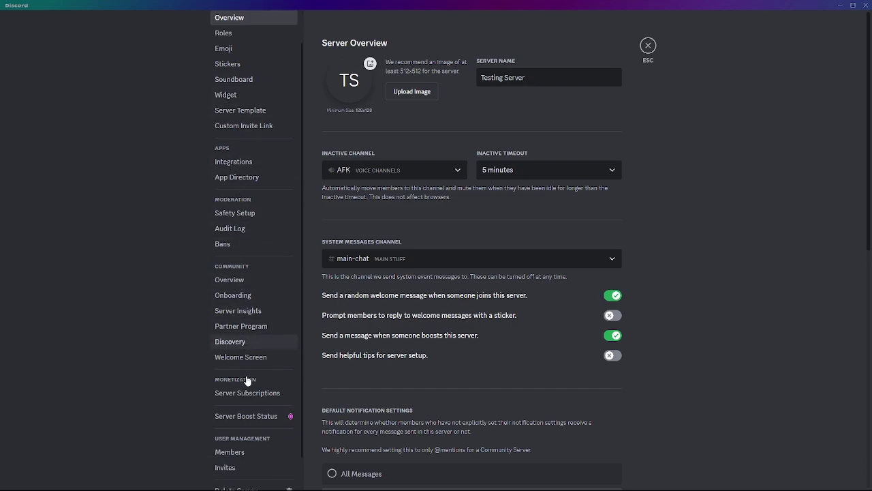
scroll(256, 341, up, 3)
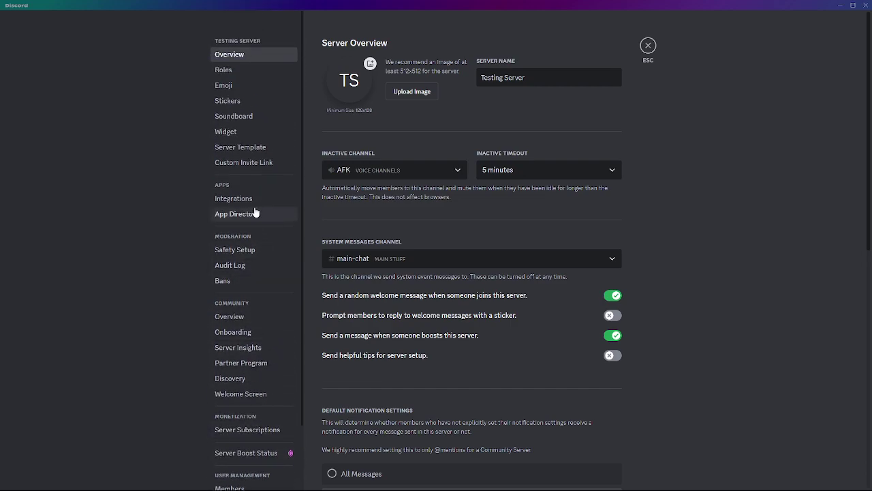
- Review the Raid Protection and CAPTCHA options in the server's safety setup
click(248, 252)
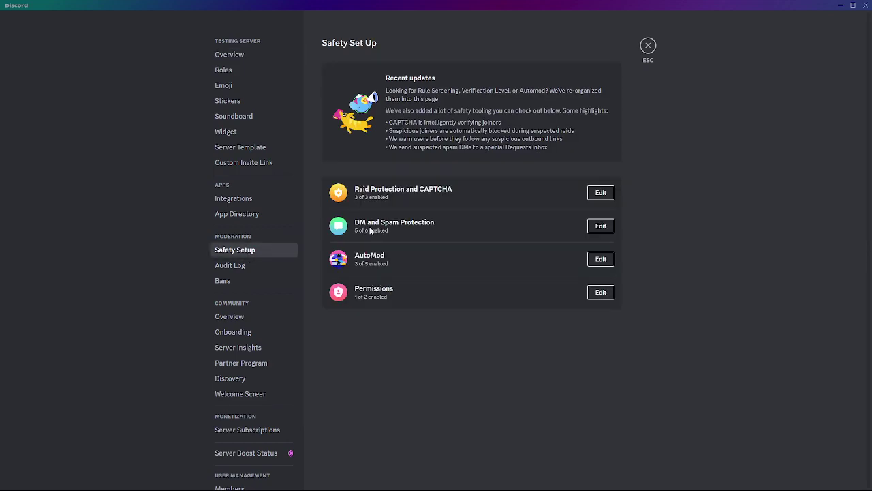
click(600, 191)
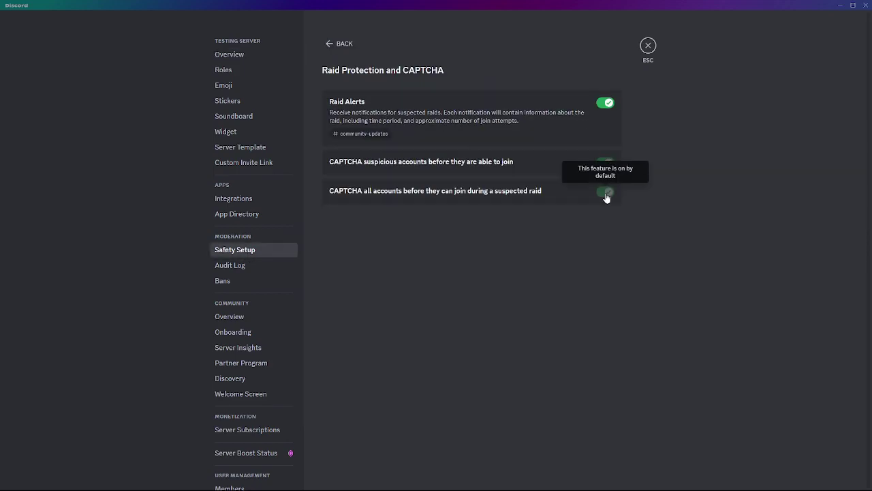
click(341, 44)
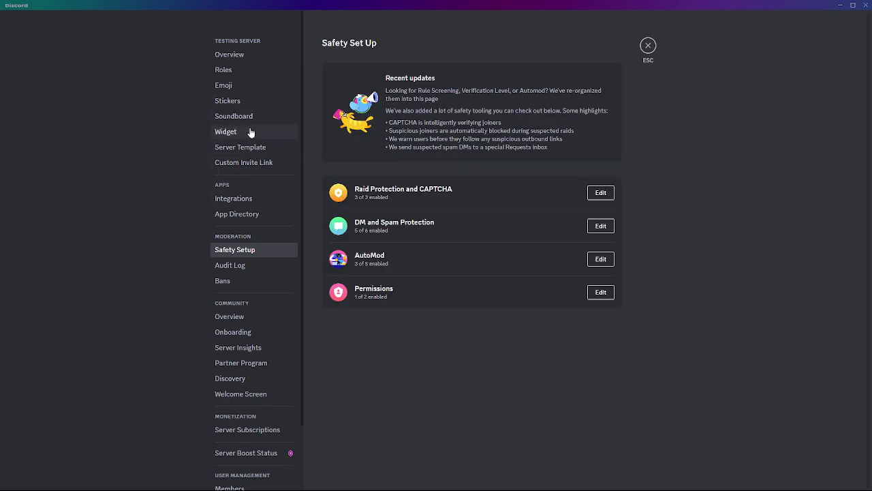
click(235, 57)
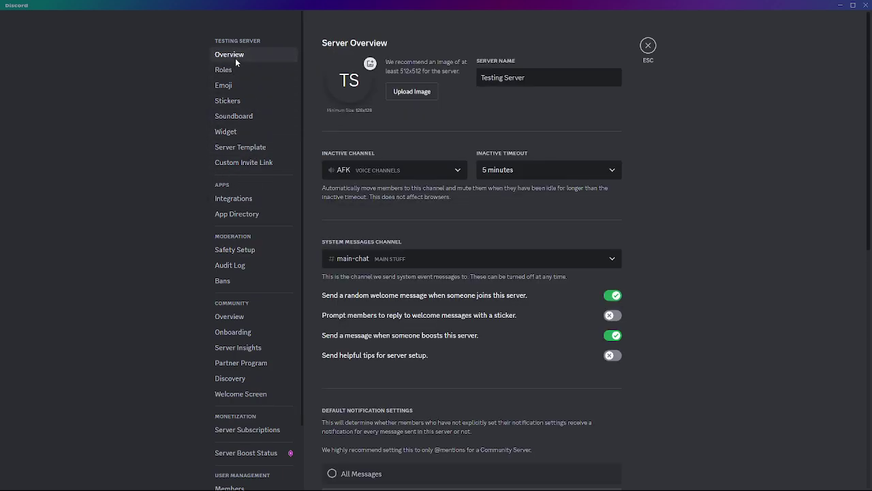
click(235, 76)
click(236, 85)
click(238, 101)
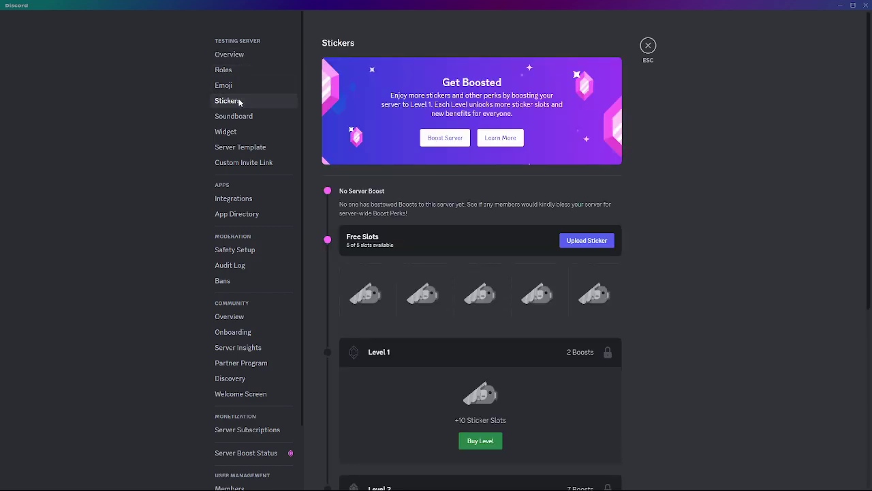
click(241, 117)
click(242, 132)
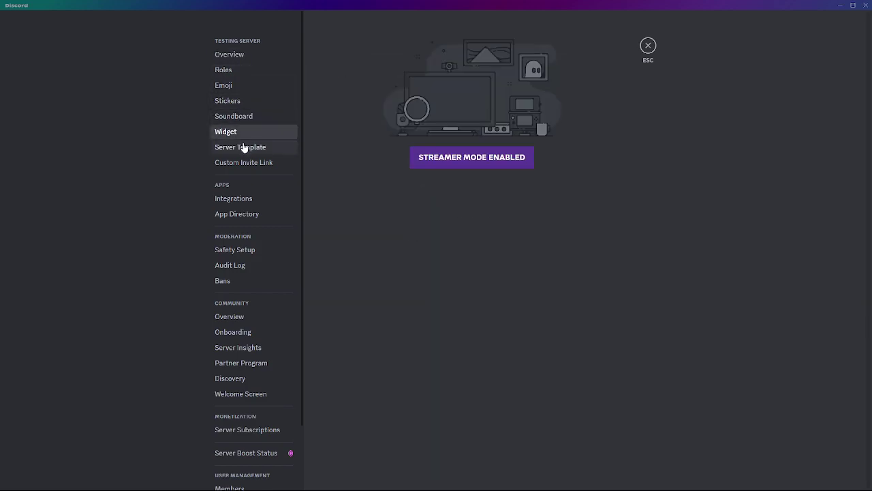
- Look through the server template, Server Insights, Onboarding, Partner Program and Server Overview settings, and return to the main-chat channel
click(241, 148)
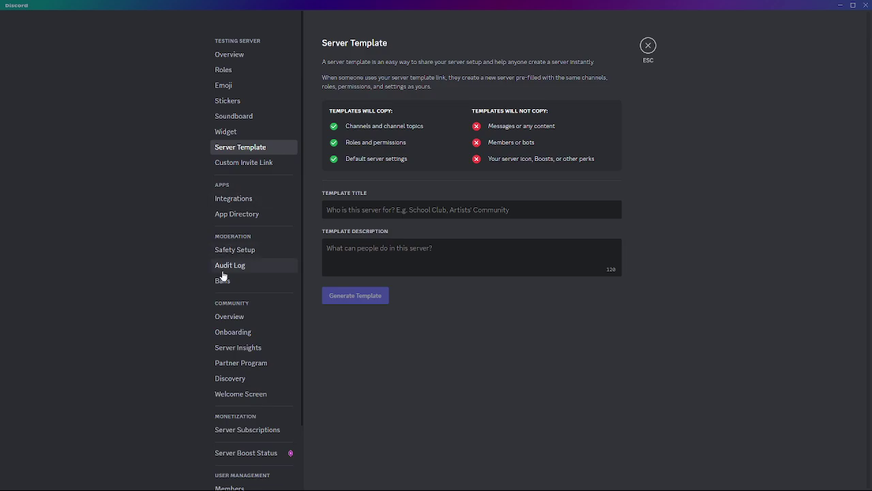
click(235, 318)
click(257, 346)
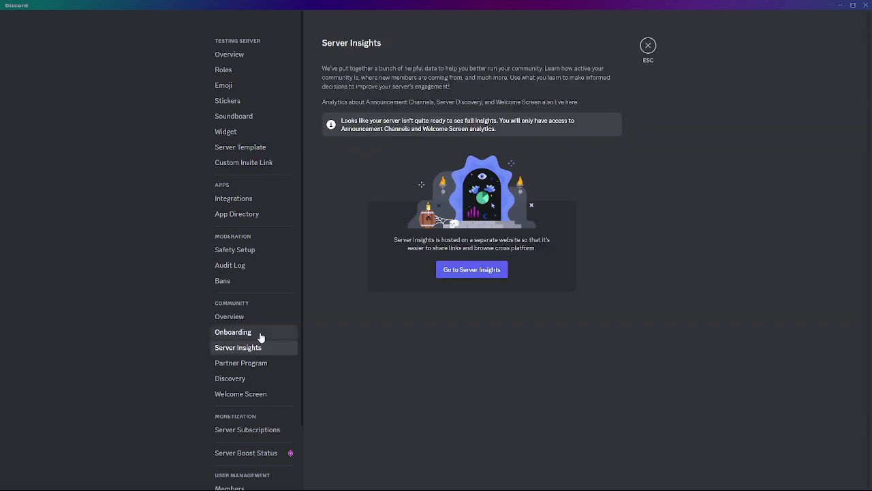
click(260, 332)
scroll(377, 306, down, 3)
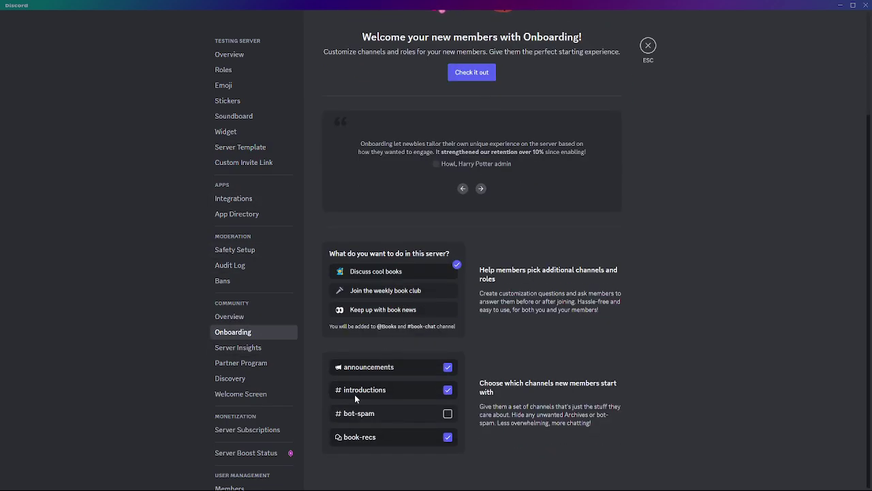
click(266, 394)
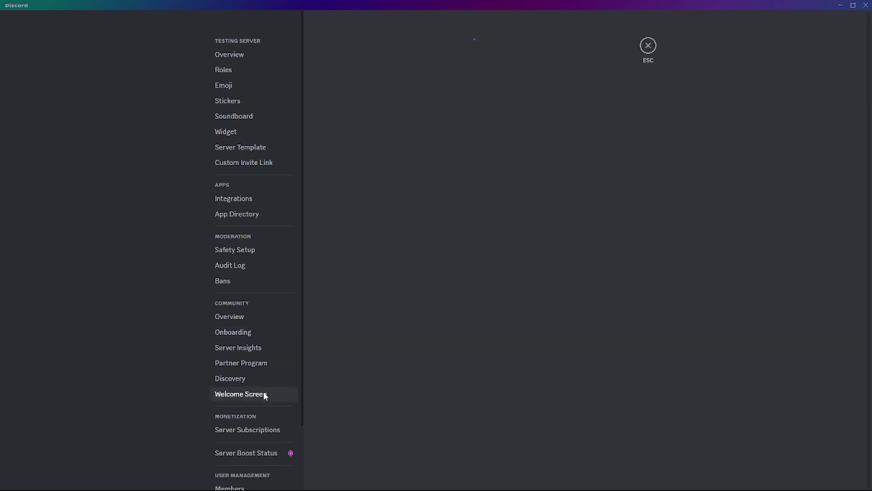
click(255, 378)
click(258, 364)
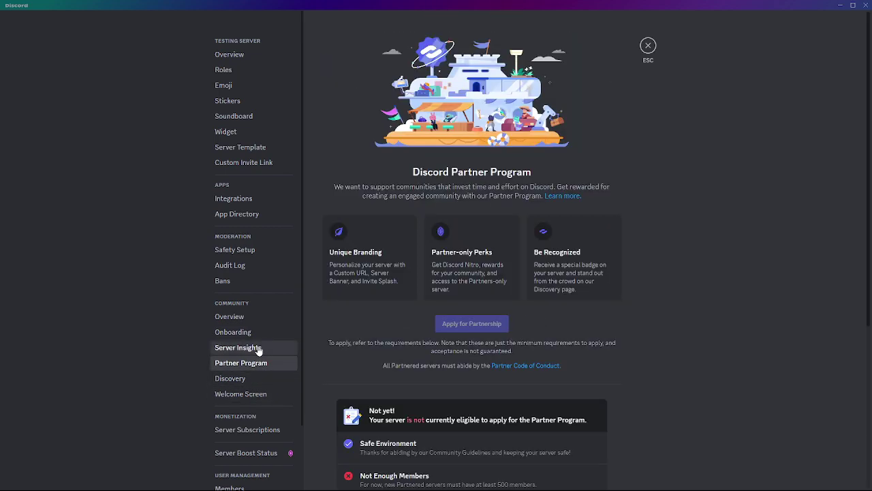
click(257, 346)
click(259, 333)
scroll(259, 334, down, 3)
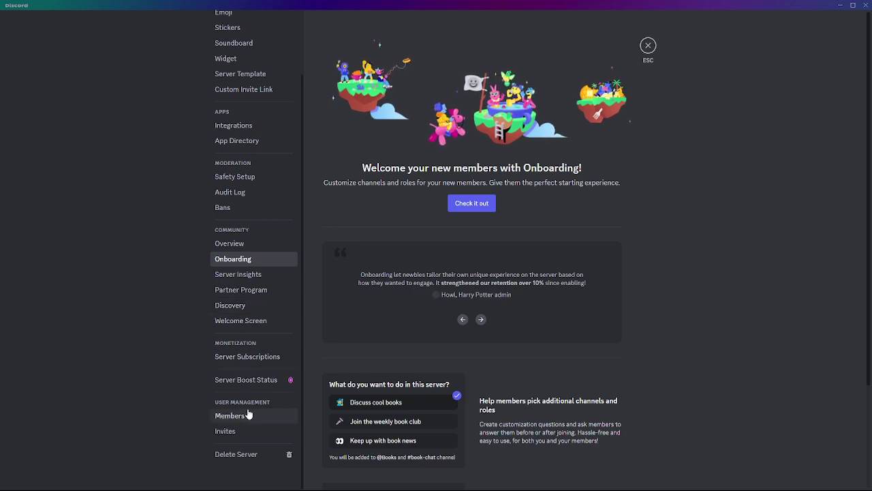
scroll(261, 381, up, 3)
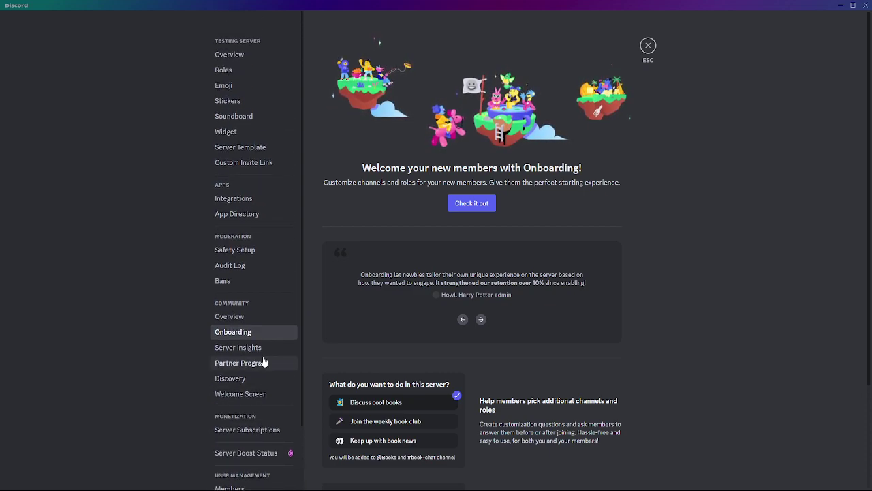
click(229, 55)
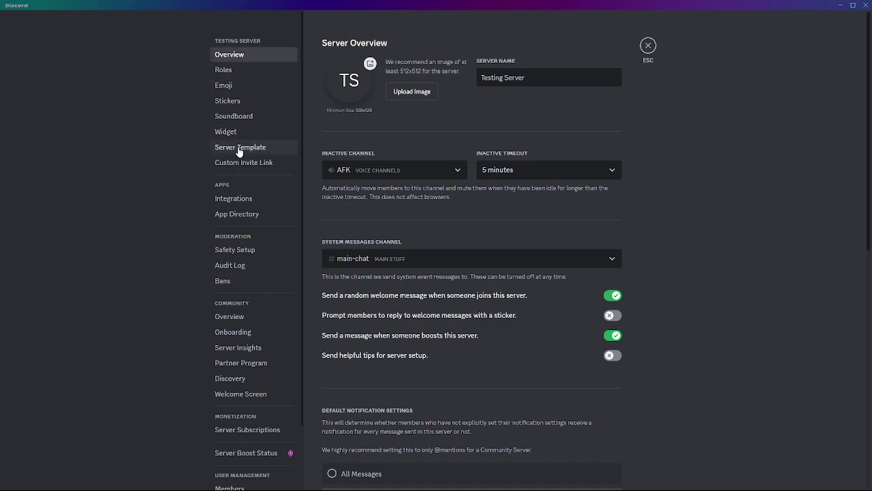
key(Escape)
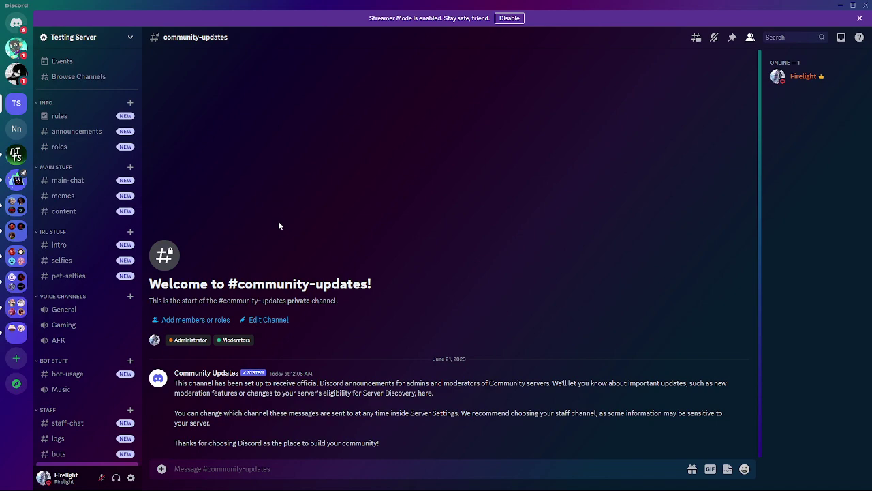
click(67, 180)
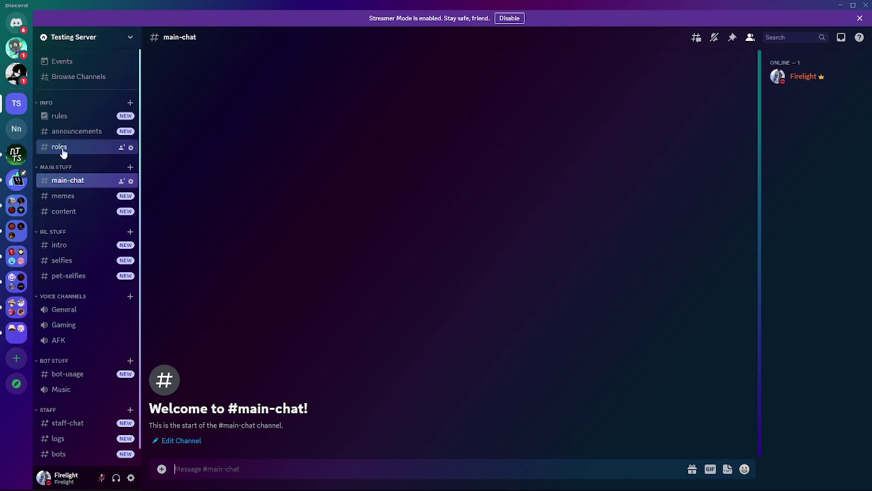
- Look over the No name server's Server Overview settings for comparison, and return to Testing Server to check its community badge
click(16, 129)
click(99, 45)
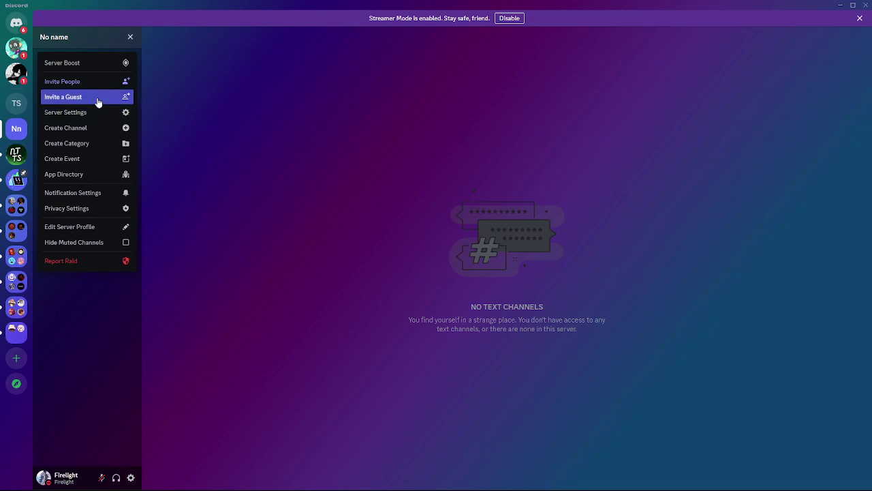
click(86, 114)
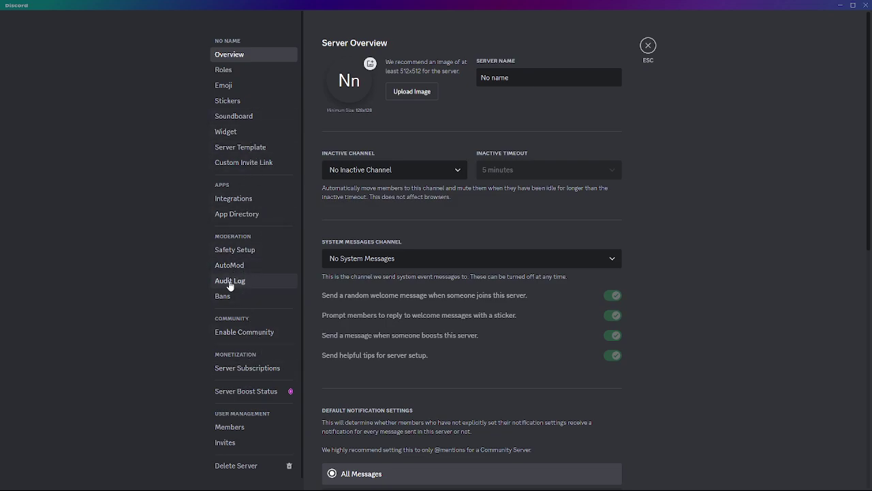
scroll(480, 299, down, 7)
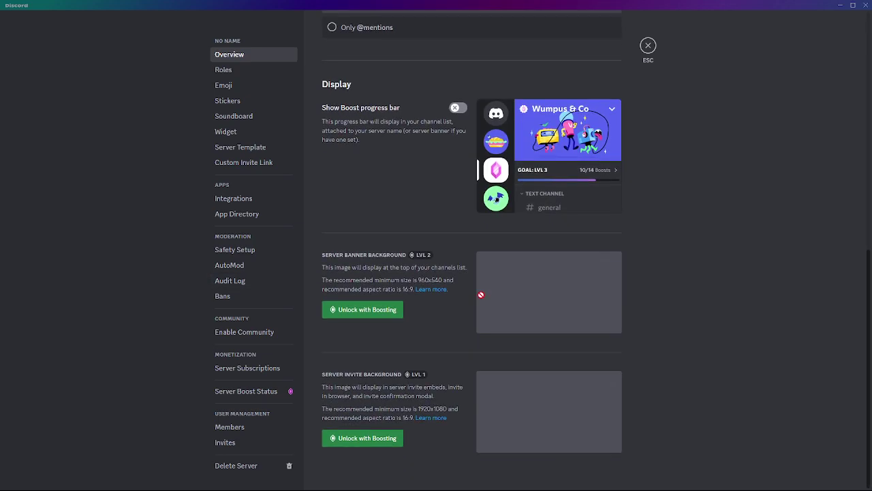
key(Escape)
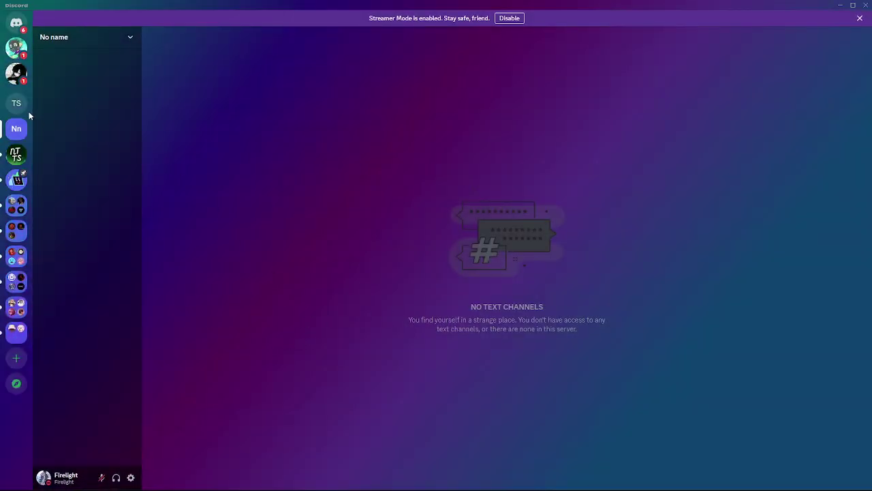
click(16, 103)
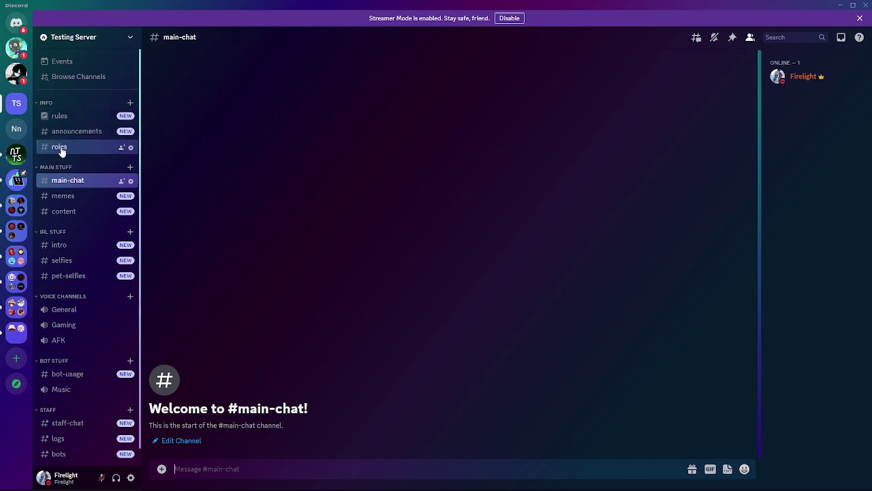
mouse_move(43, 41)
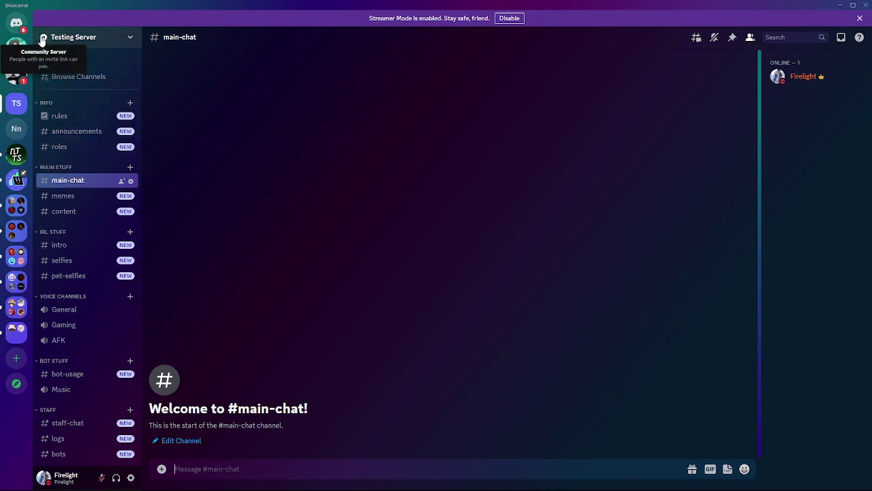
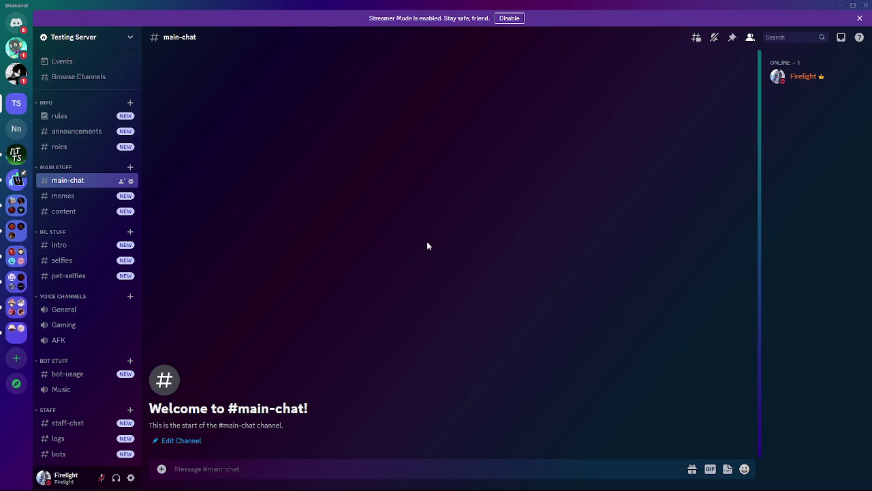
- Search the App Directory for yagpdb and open the YAGPDB.xyz app page
click(113, 40)
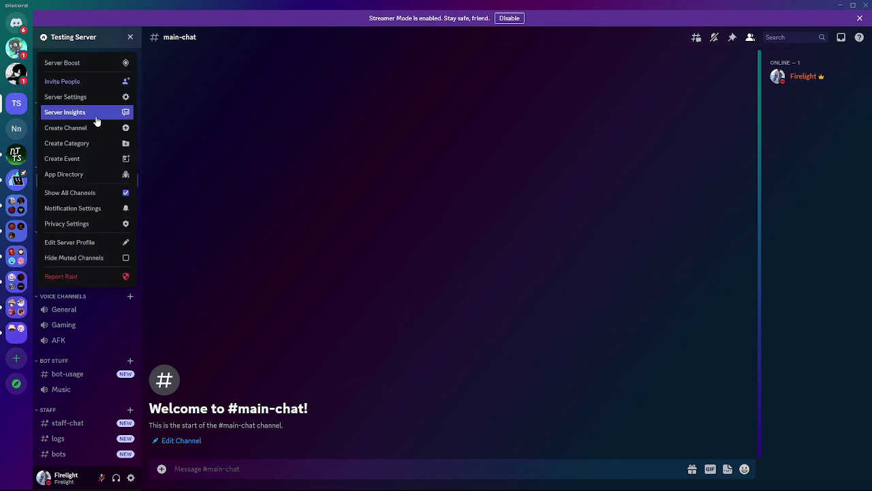
click(96, 178)
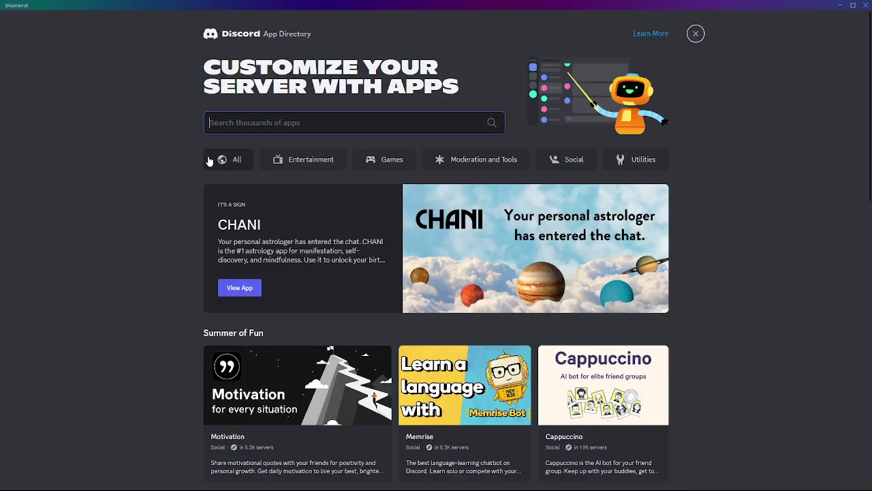
text(yagpdb)
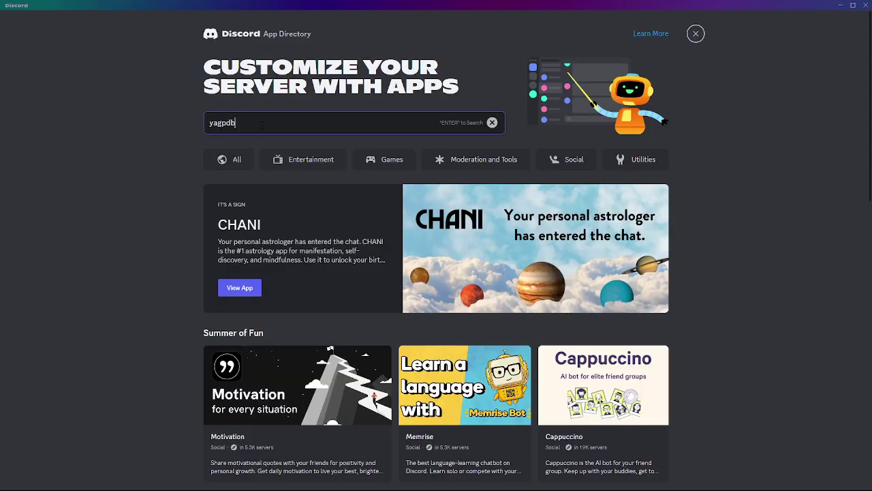
key(Return)
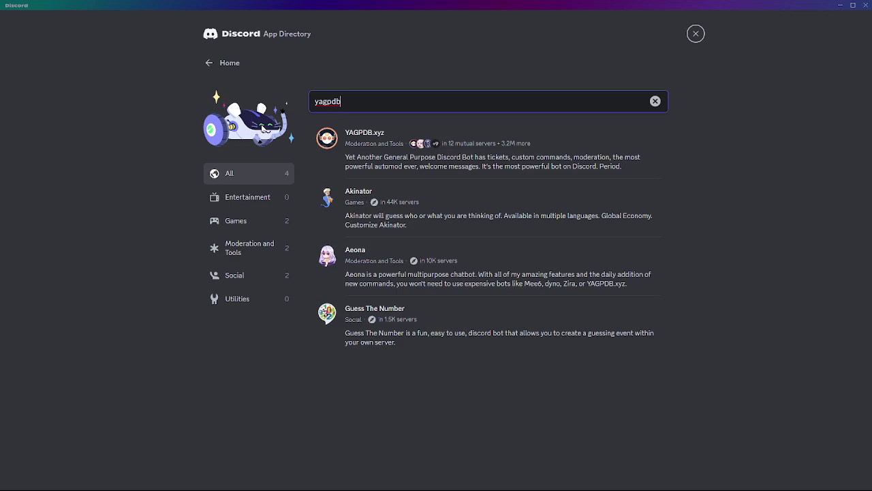
click(385, 150)
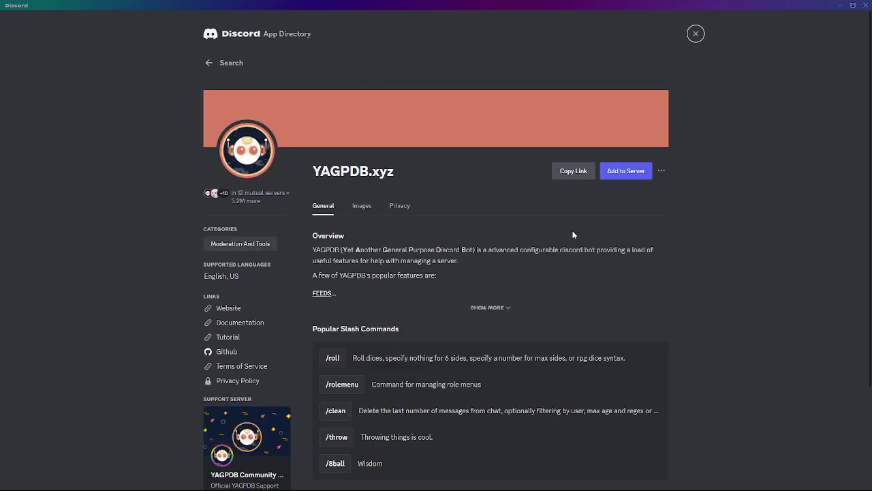
- Start adding the YAGPDB.xyz bot to Testing Server and review the permissions it requests
click(613, 174)
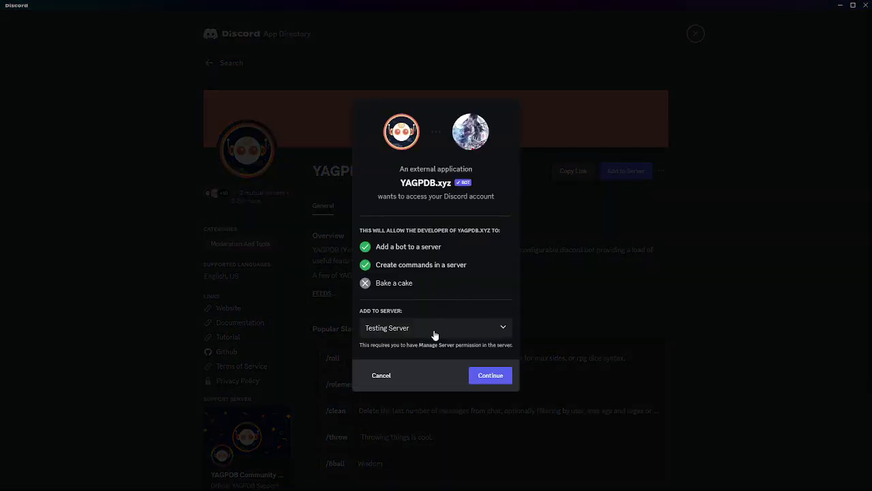
click(501, 379)
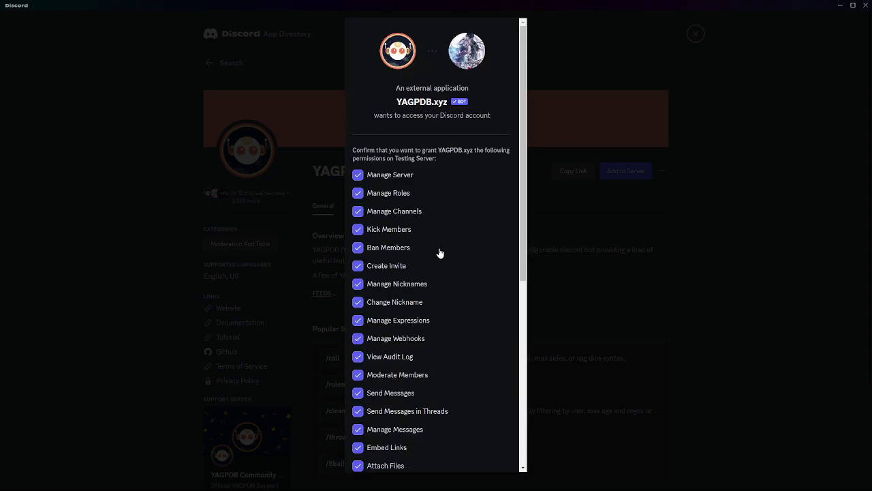
scroll(437, 239, down, 5)
scroll(437, 237, up, 4)
scroll(437, 238, up, 1)
scroll(437, 320, down, 2)
scroll(437, 320, down, 3)
scroll(425, 298, up, 5)
scroll(409, 196, down, 5)
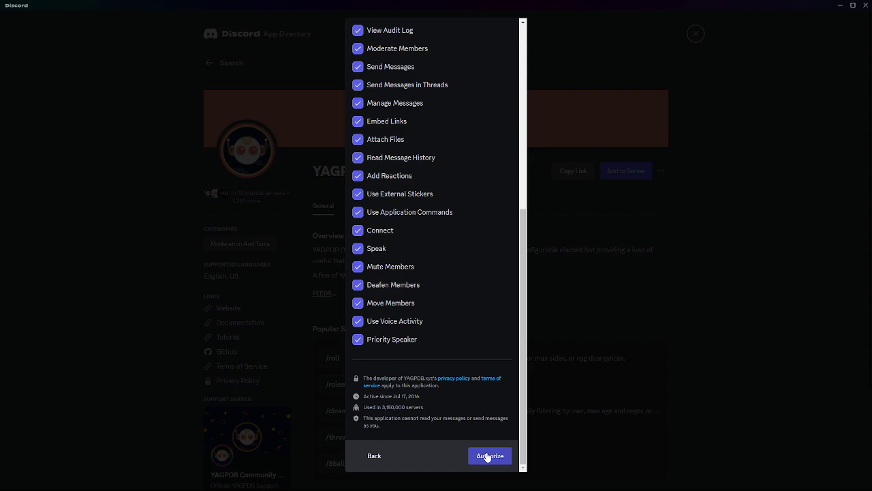
scroll(412, 321, up, 5)
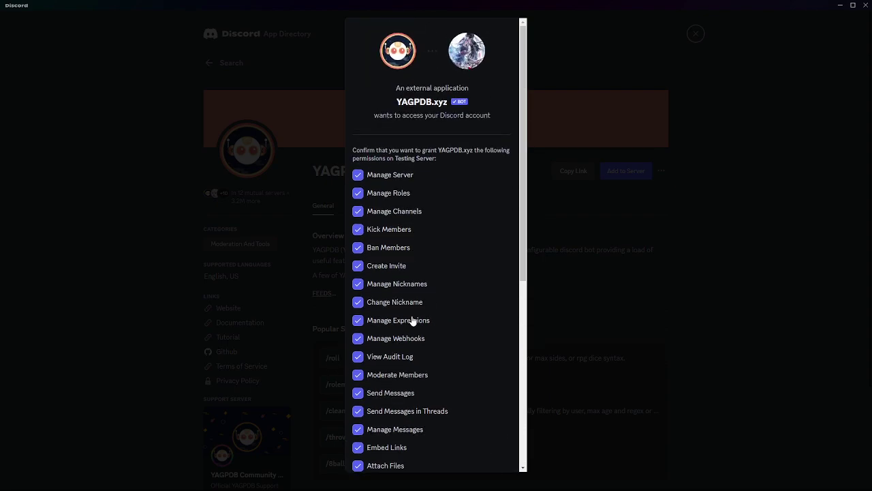
- Authorize YAGPDB.xyz with all requested permissions and go to Testing Server
scroll(412, 320, down, 5)
click(490, 456)
click(389, 284)
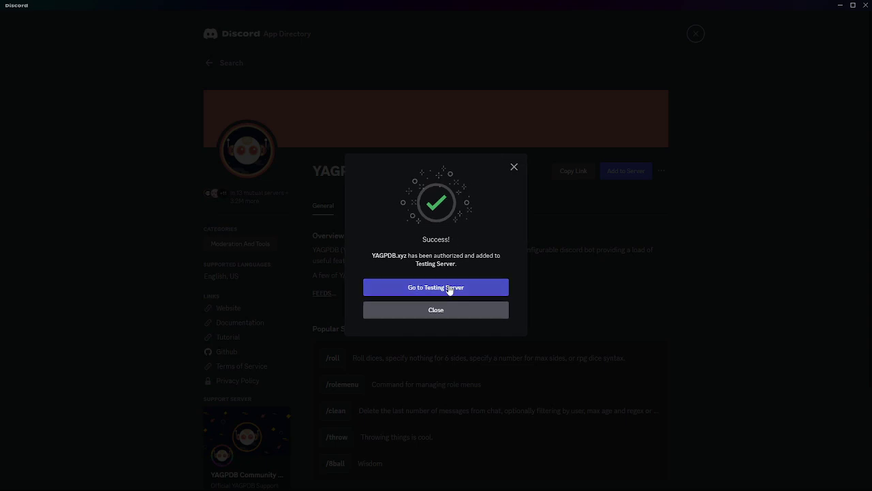
click(447, 296)
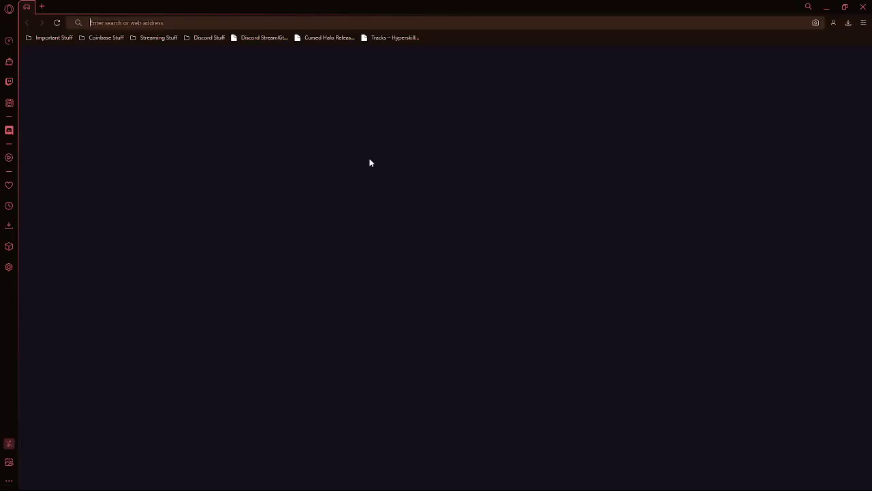
- Switch to the Opera GX browser and open the website yagpdb.xyz
text(yag)
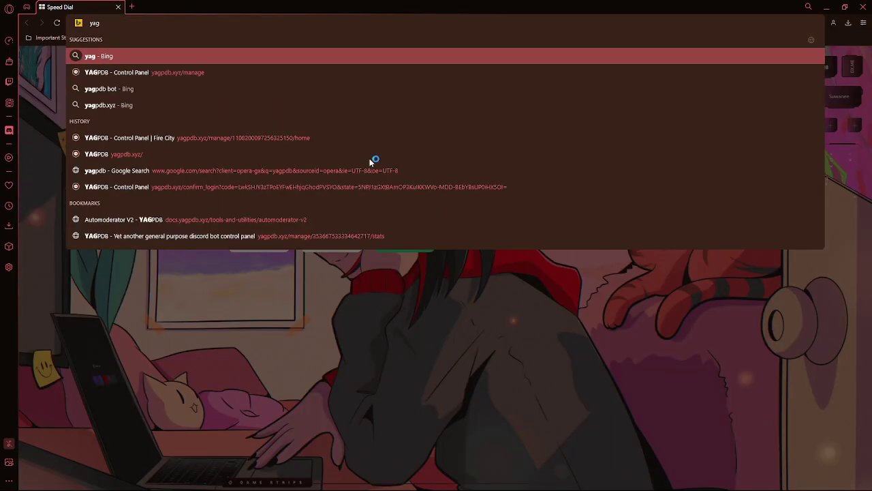
text(pdb.)
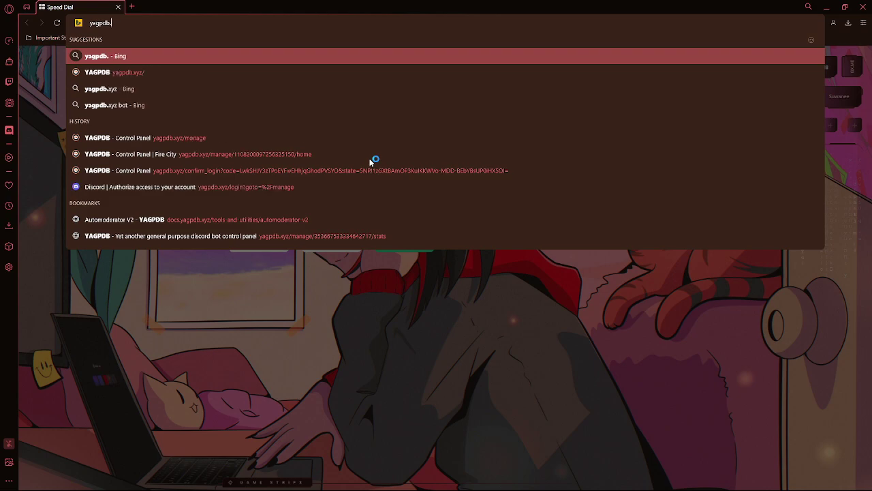
text(xy)
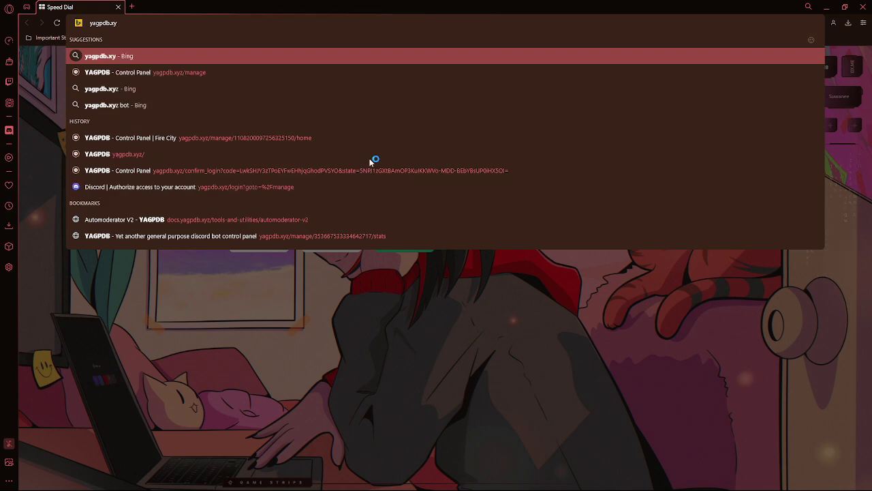
text(z)
key(Return)
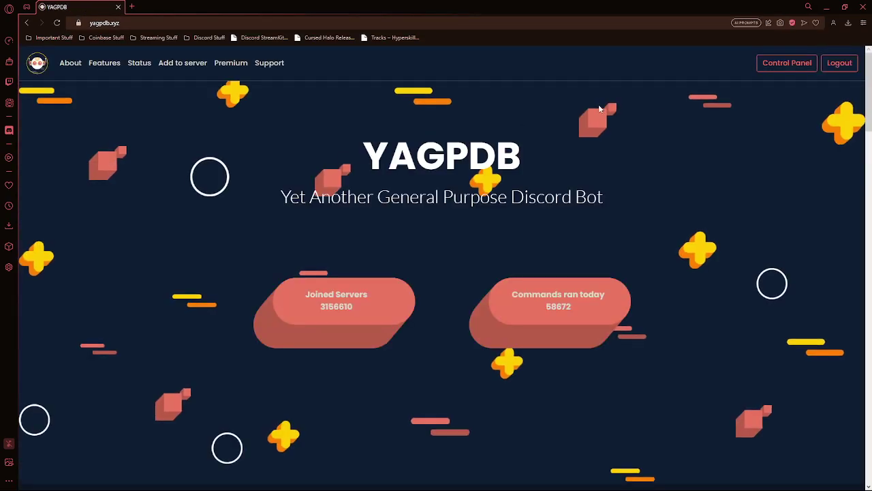
- Open the YAGPDB control panel for Testing Server and expand its Notifications & Feeds section
click(787, 63)
click(729, 62)
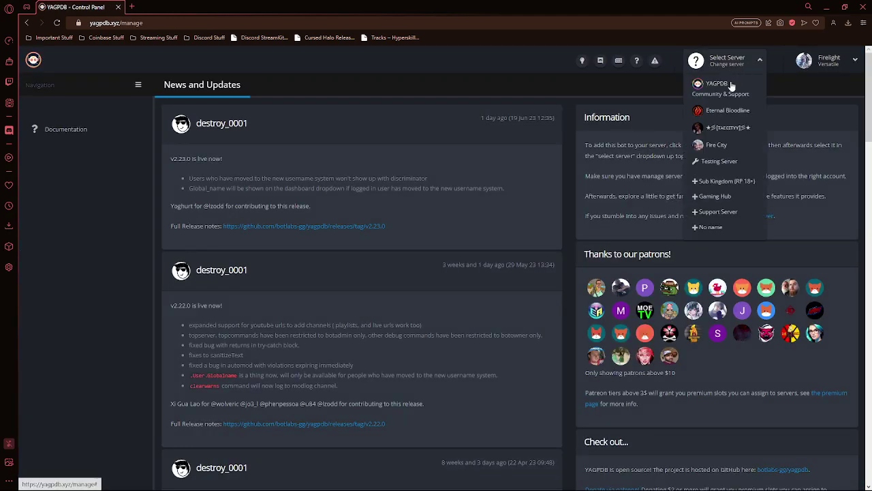
click(718, 161)
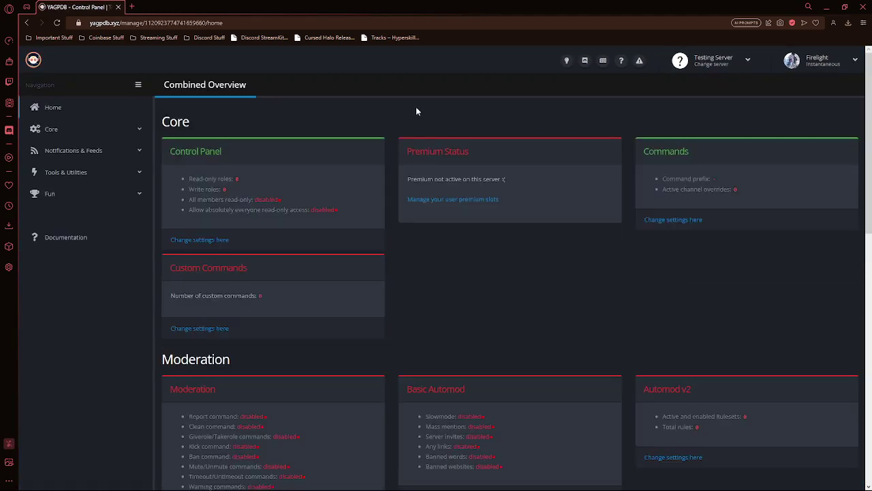
click(73, 151)
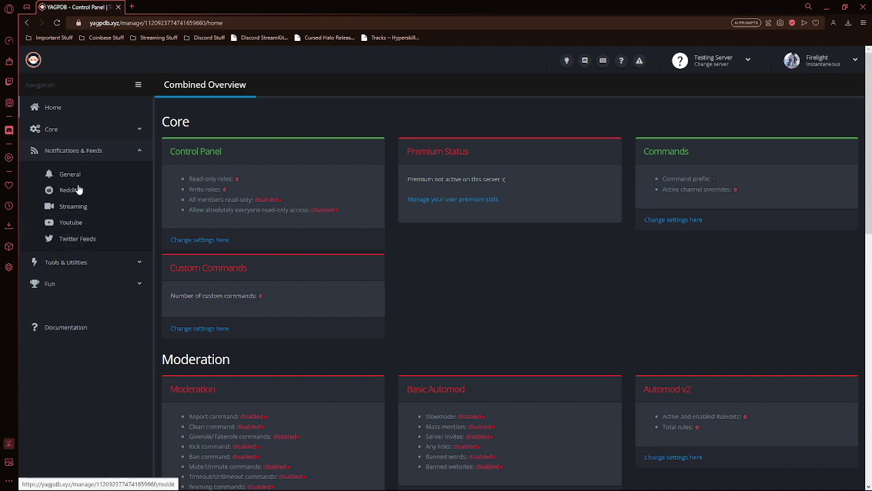
- Open YAGPDB's Role Commands settings under Tools & Utilities, and switch to Discord's roles channel in Testing Server
click(73, 267)
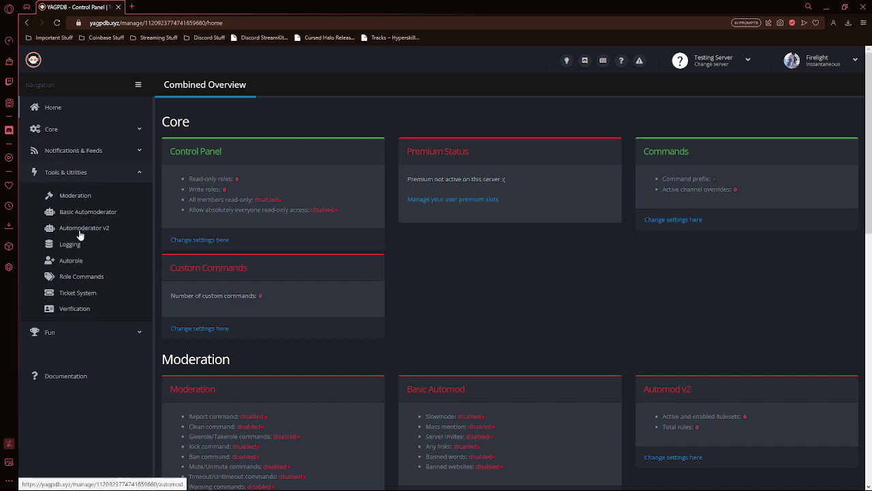
click(82, 277)
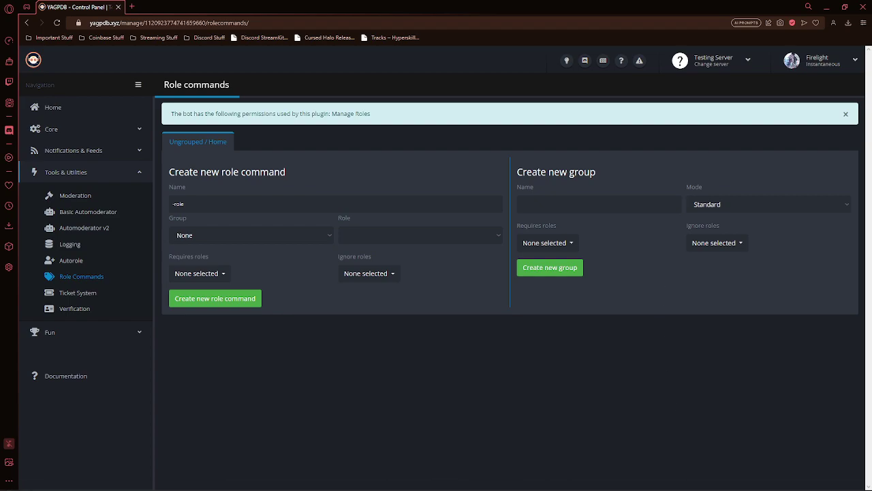
click(416, 480)
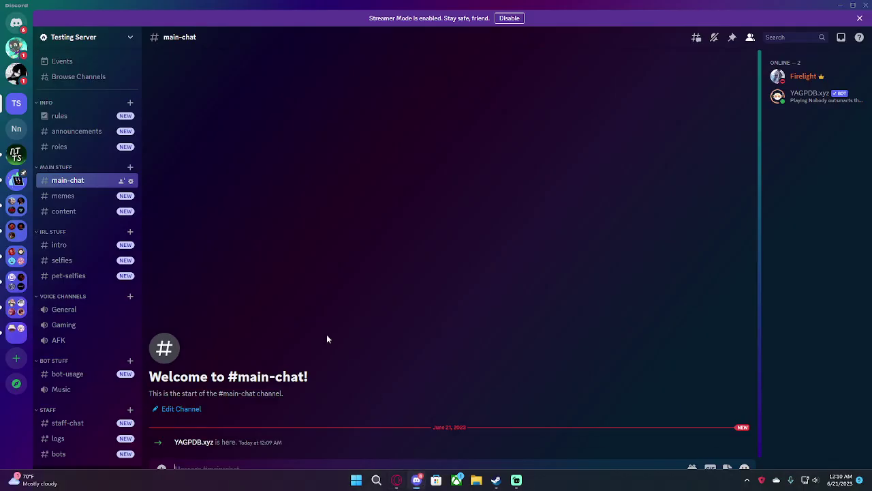
click(75, 149)
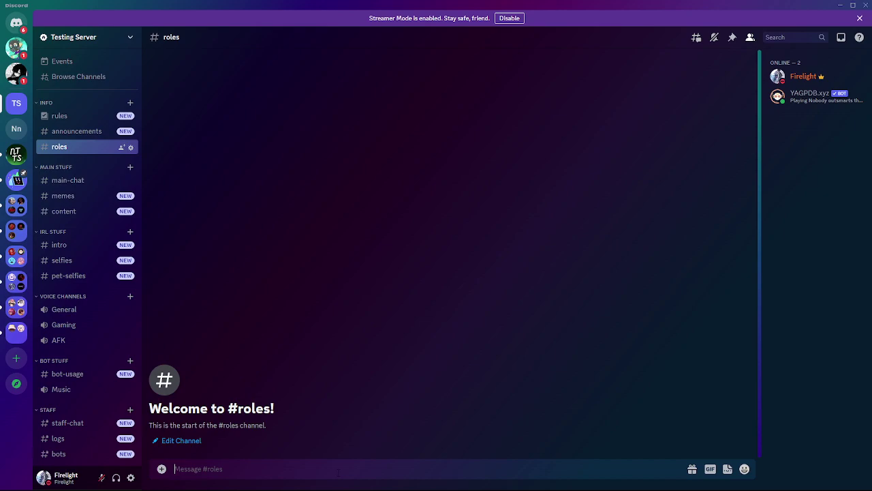
text(/r)
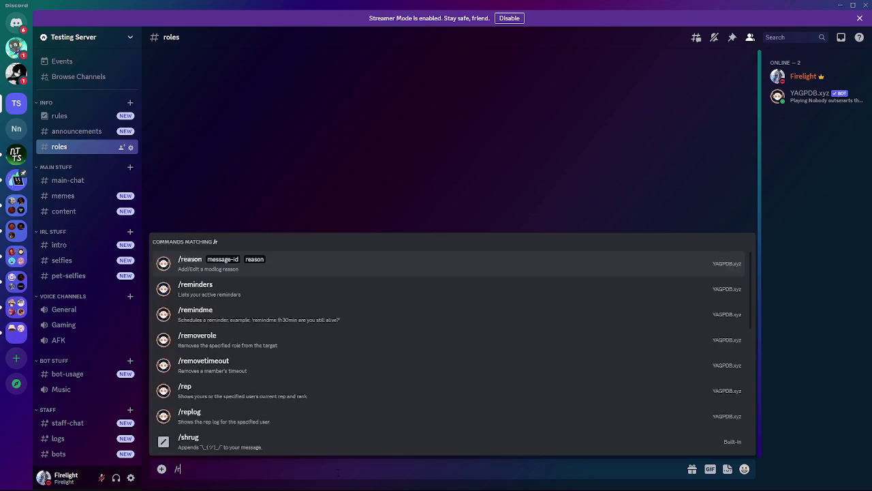
text(olem)
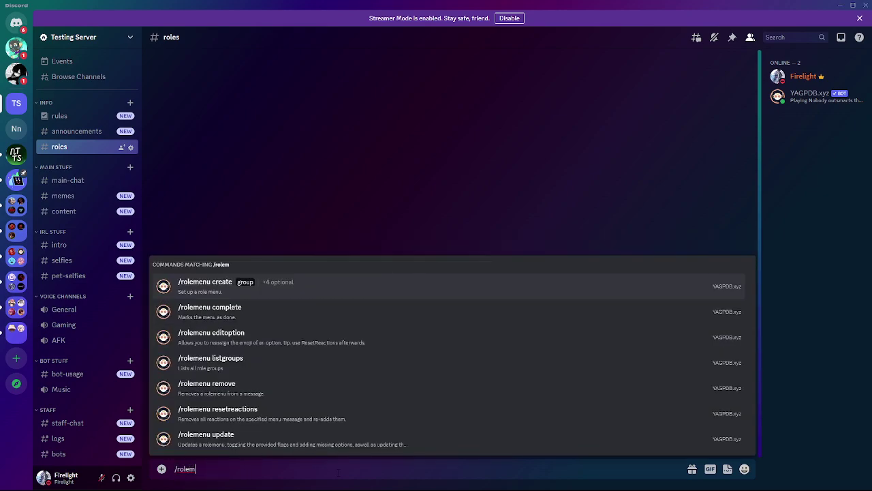
key(Tab)
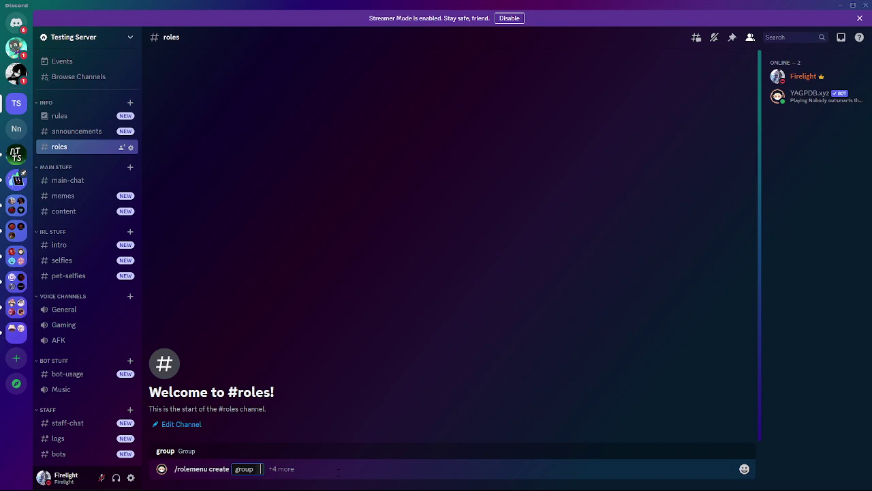
click(397, 480)
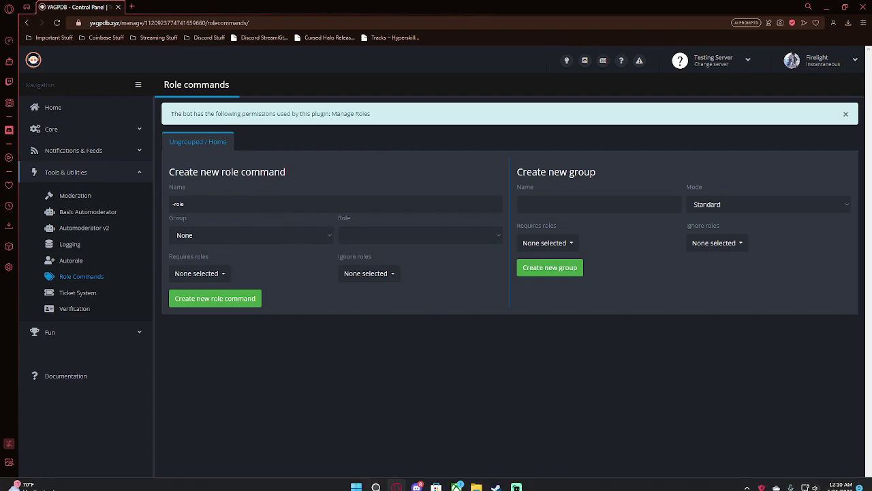
click(416, 486)
- Create a new role named Citizen in Testing Server's role settings
click(129, 37)
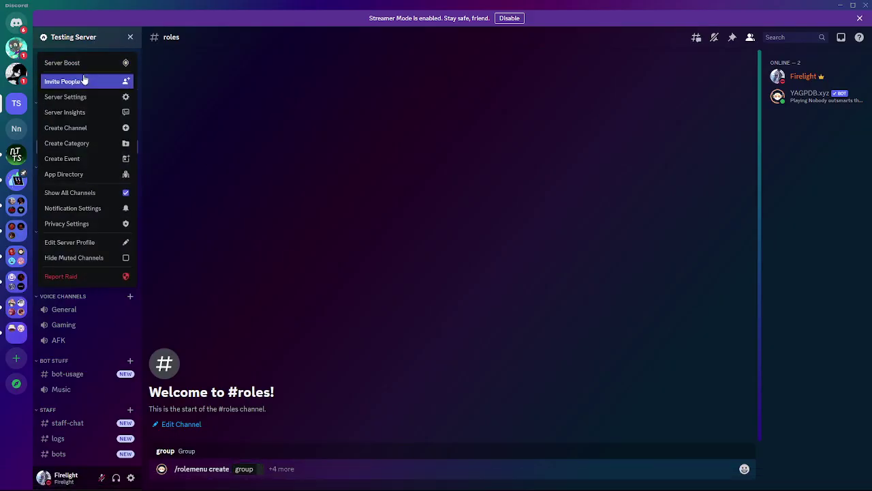
click(70, 96)
click(241, 72)
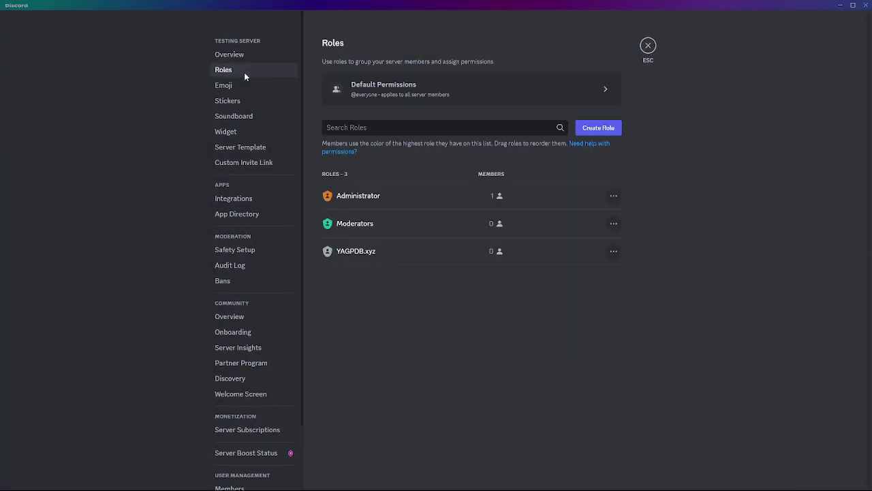
click(597, 128)
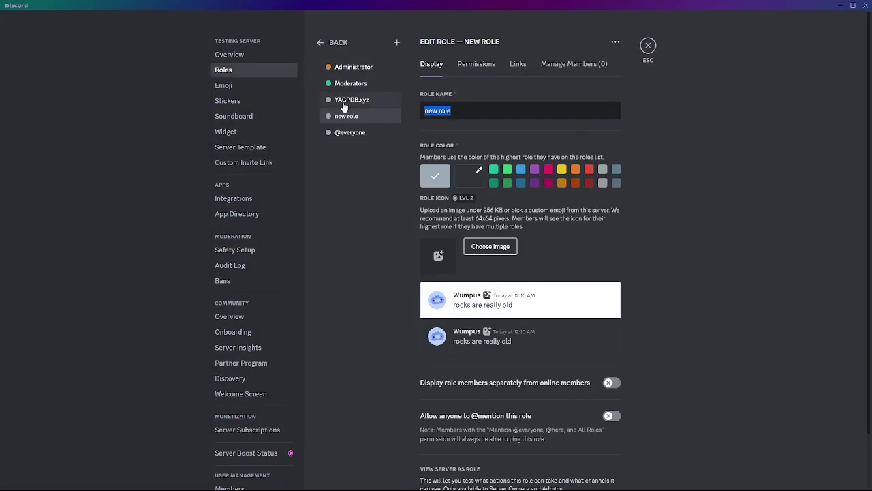
text(Red)
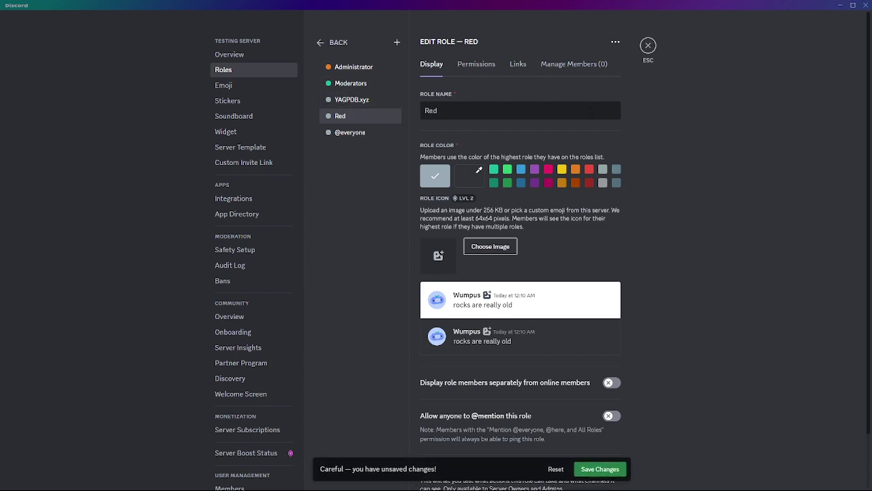
click(334, 110)
text(Citizen)
- Add two more roles named Citizen 2 and Not a Citizen, save the changes and close the server settings
click(398, 42)
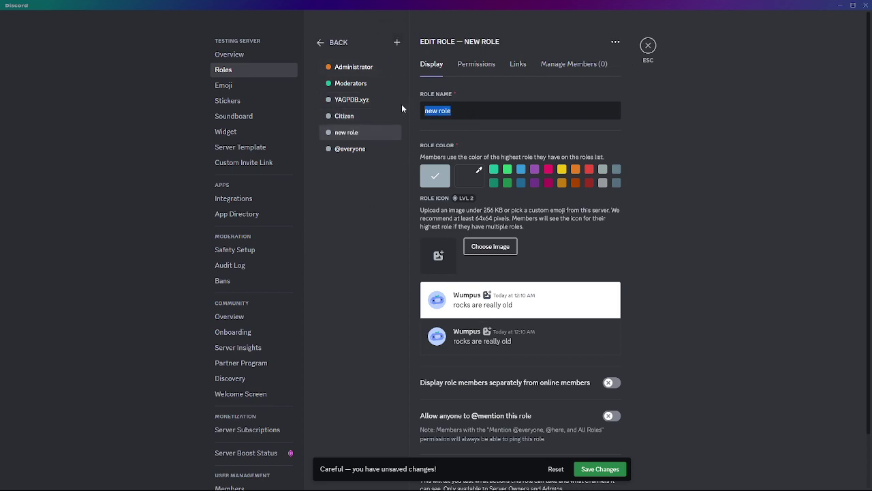
text(Citi)
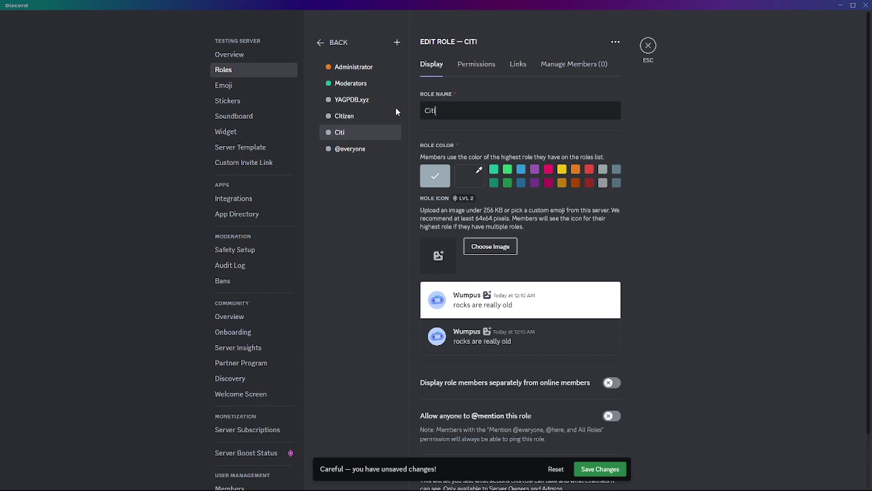
text(zen 2)
click(396, 43)
key(ctrl+a)
key(BackSpace)
text(Not a Citizen)
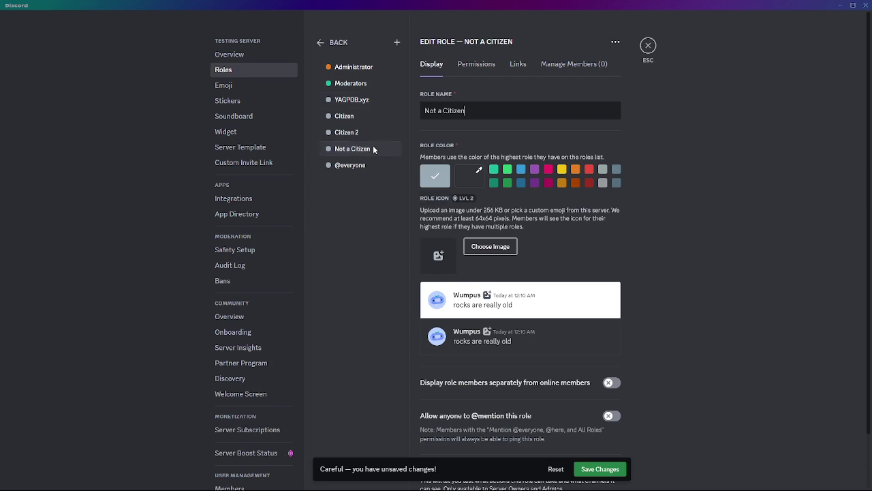
click(604, 470)
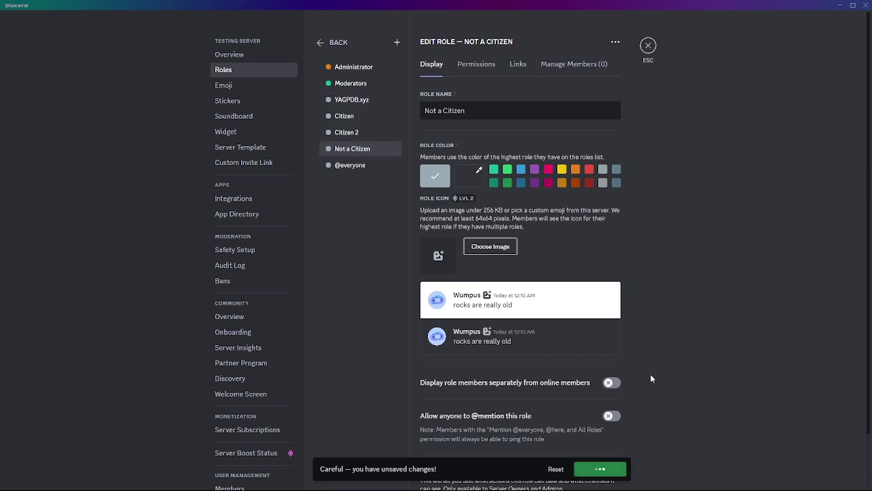
key(Escape)
- Clear the unsent /rolemenu create command from the roles channel and switch to the YAGPDB control panel in Opera GX
key(alt+Tab)
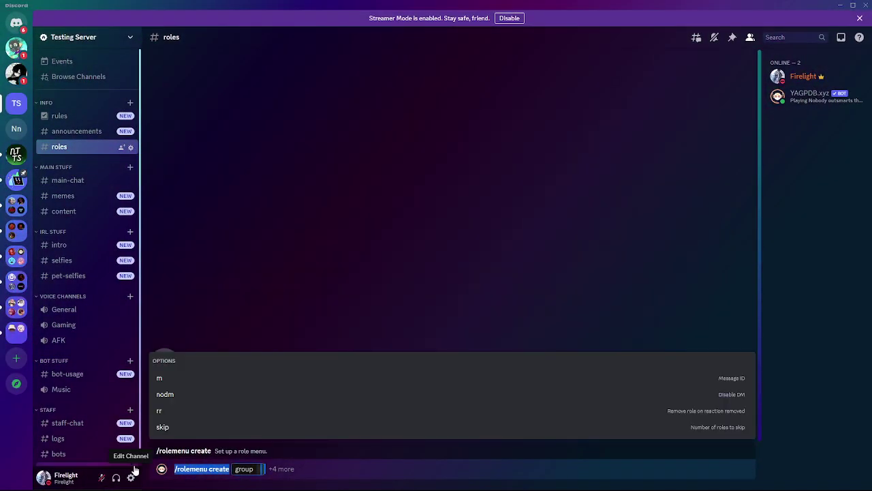
key(ctrl+a)
key(BackSpace)
key(alt+Tab)
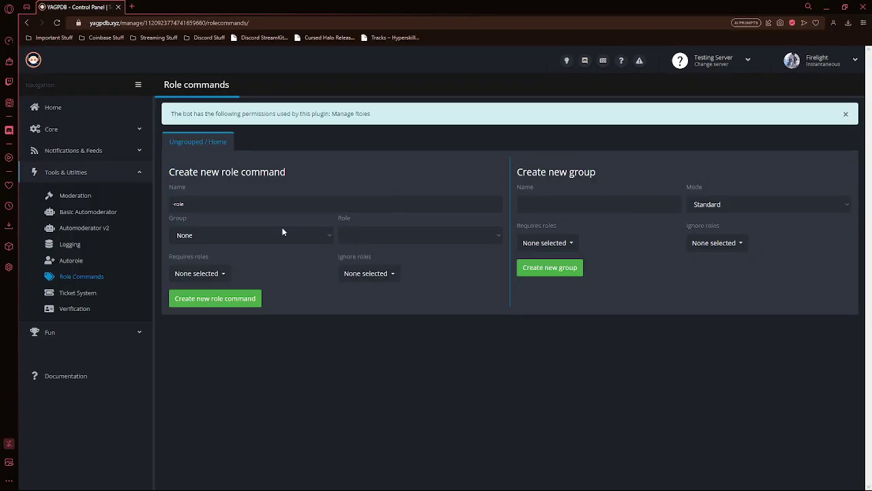
- Create a role group named Citizen in Single mode, requiring one role at all times and removing the existing role on reassignment
click(563, 201)
text(Citizen)
click(753, 209)
click(696, 226)
click(697, 269)
click(526, 269)
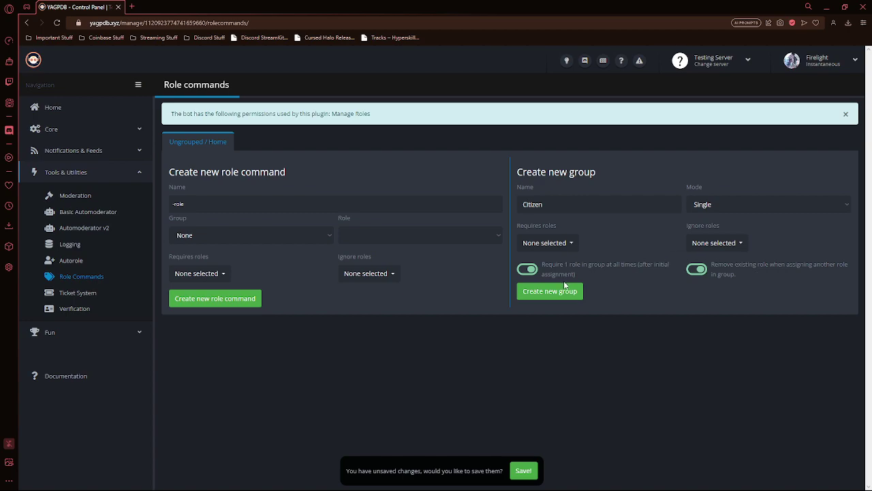
click(538, 291)
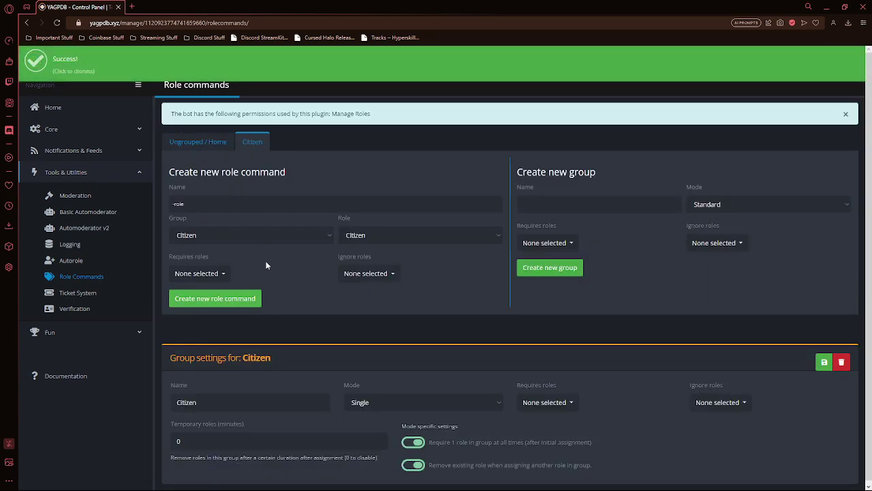
- Create role commands named Citizen, Citizen 2 and Not a Citizen in the Citizen group, each assigned its matching role
click(254, 206)
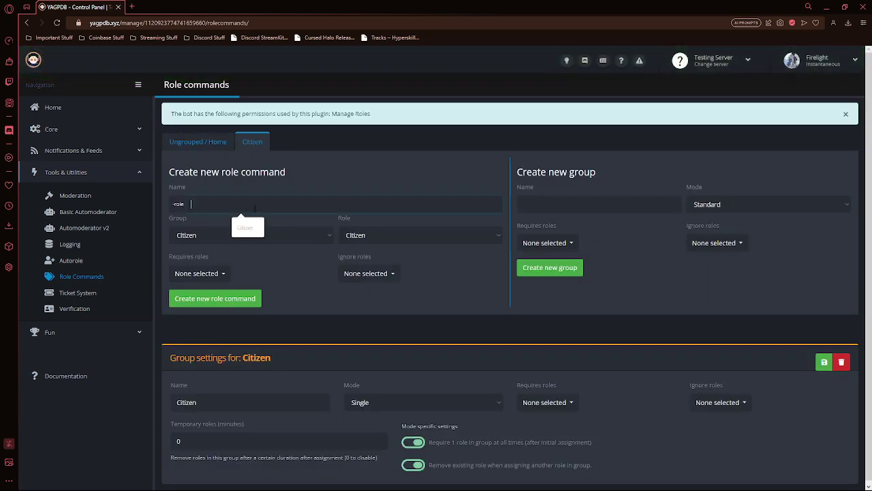
text(Citizen)
key(Return)
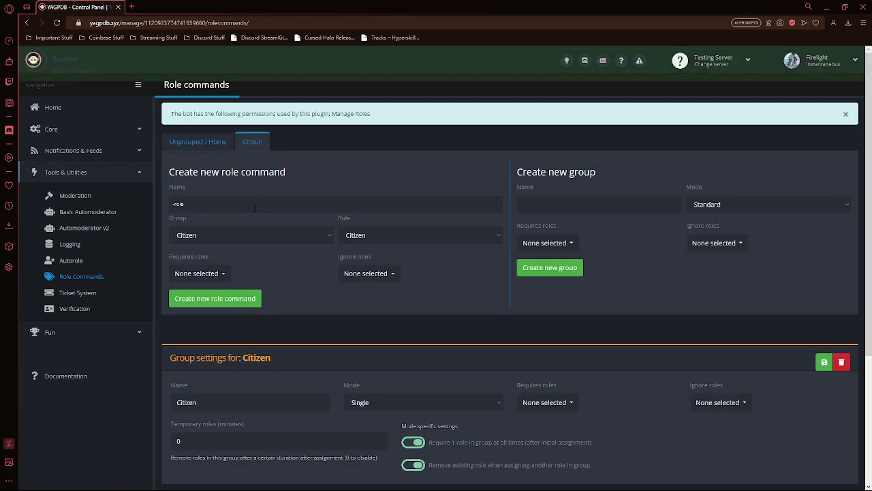
click(254, 208)
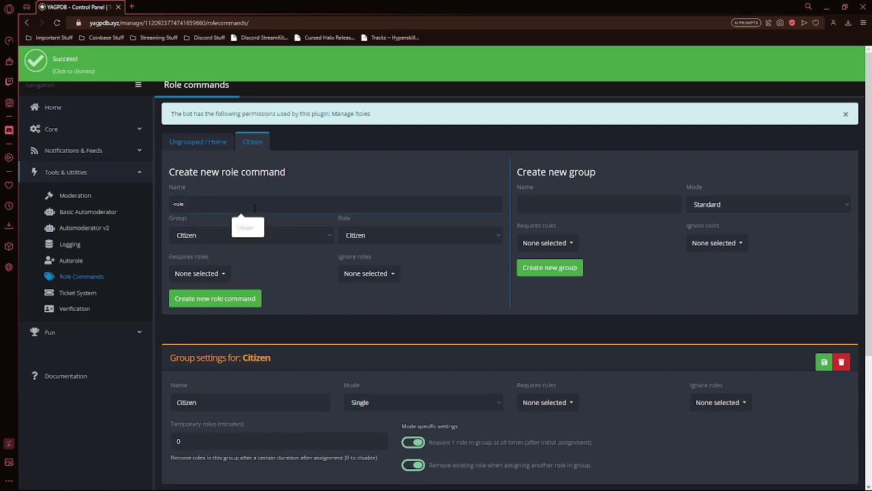
text(Citizen 2)
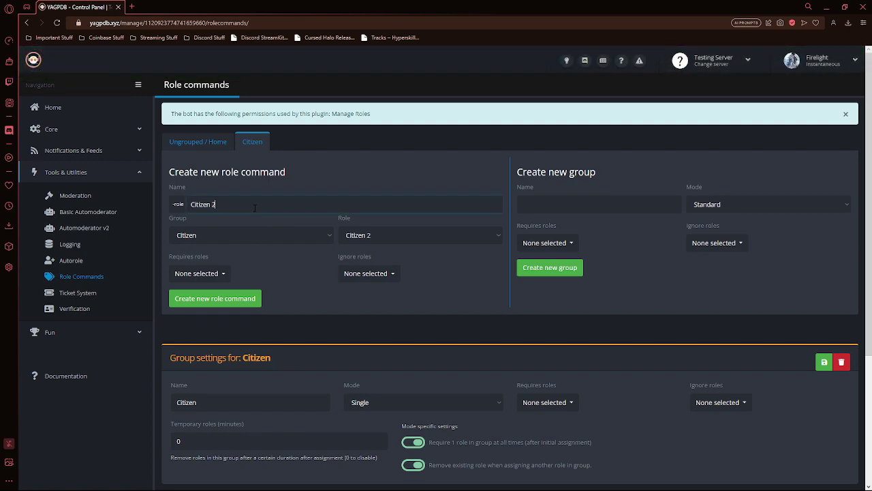
key(Return)
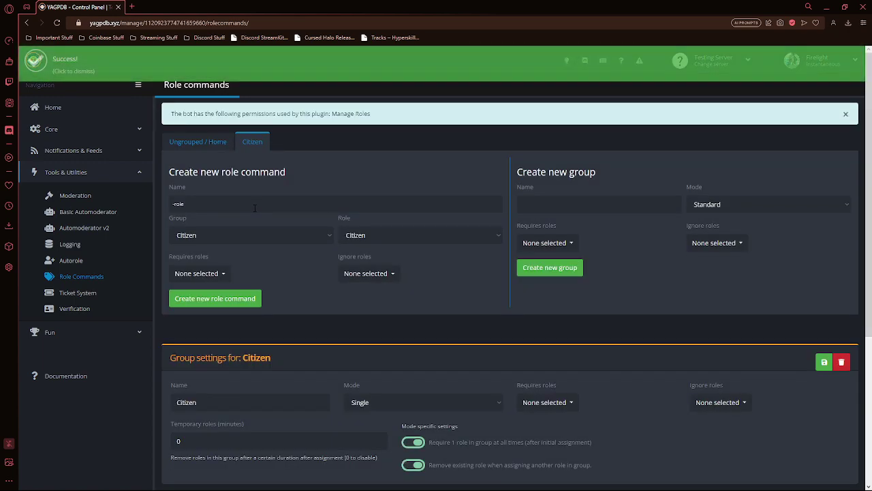
text(Not a)
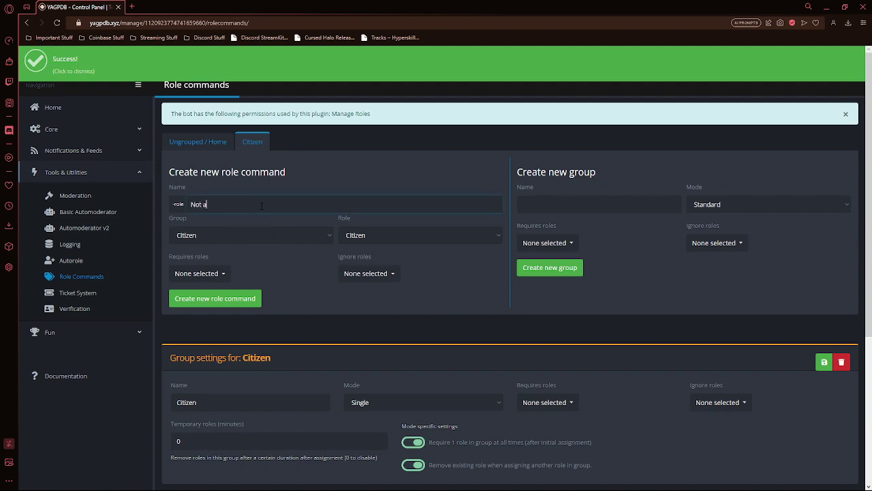
text( Citizen)
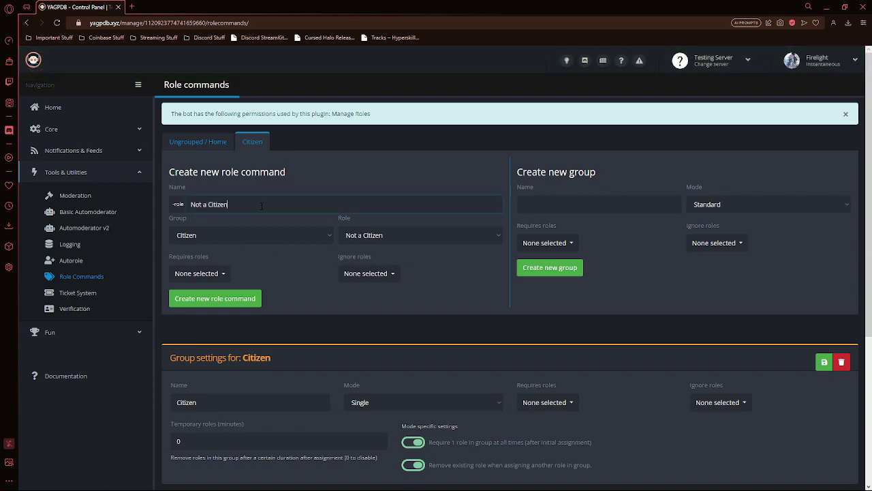
key(Return)
- Review the Citizen group's role commands and the roles available as requirements for the Citizen command
scroll(314, 274, down, 4)
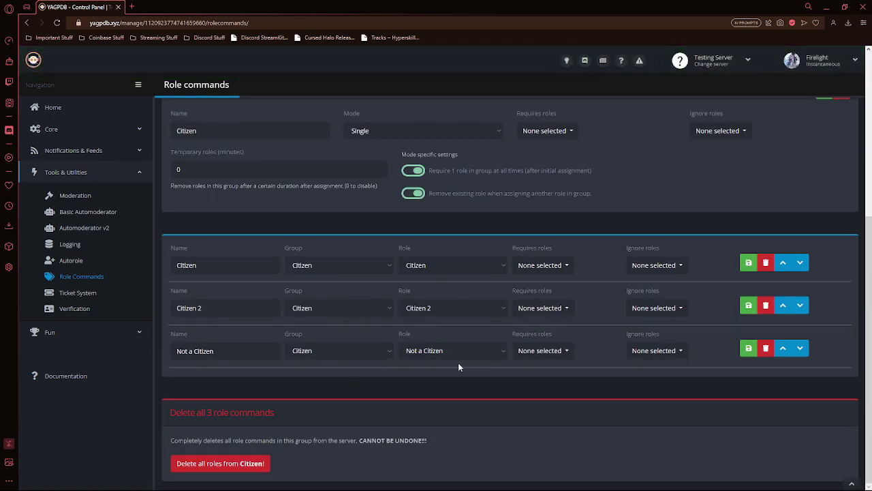
click(546, 265)
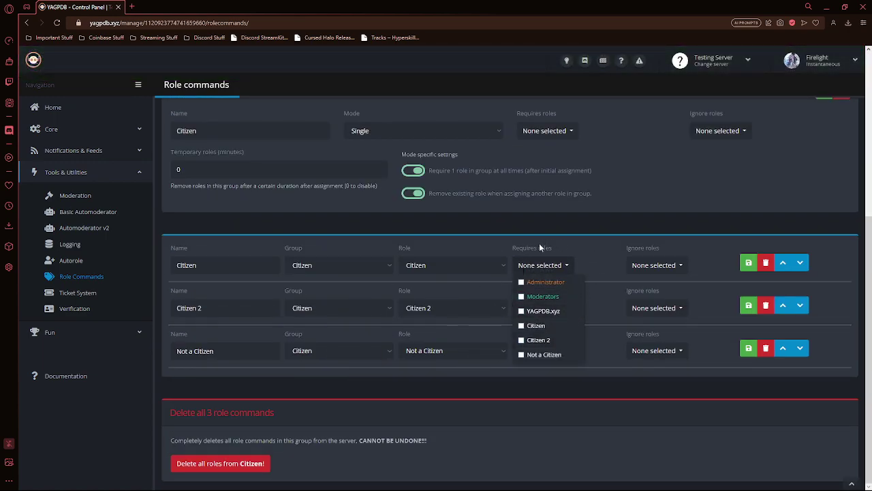
click(593, 262)
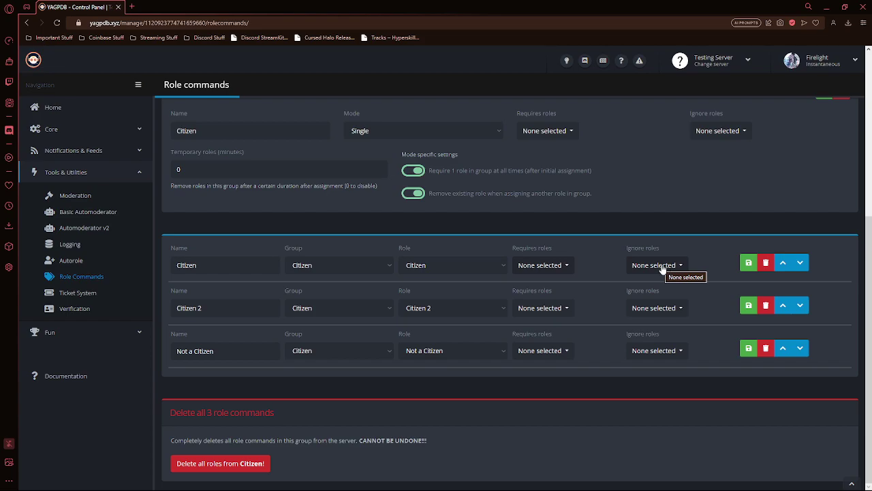
- Switch to Discord and try to create a role menu in the roles channel with /rolemenu create for the group Citizen
click(416, 480)
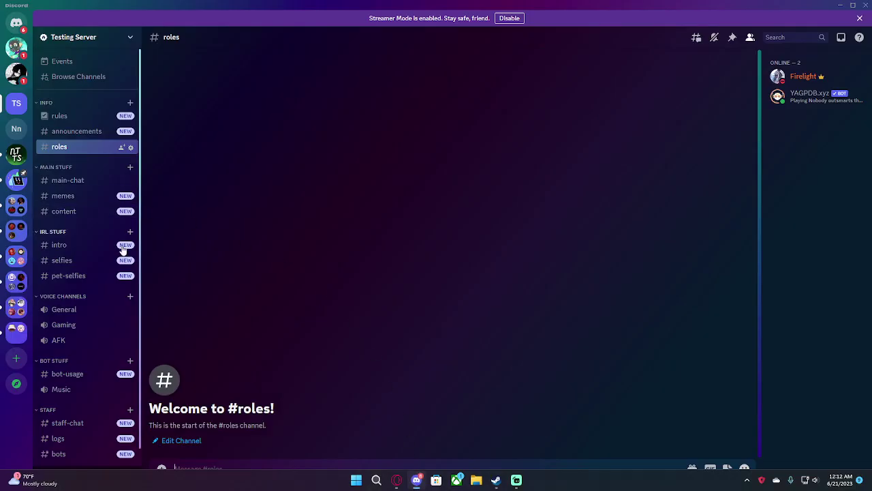
text(/)
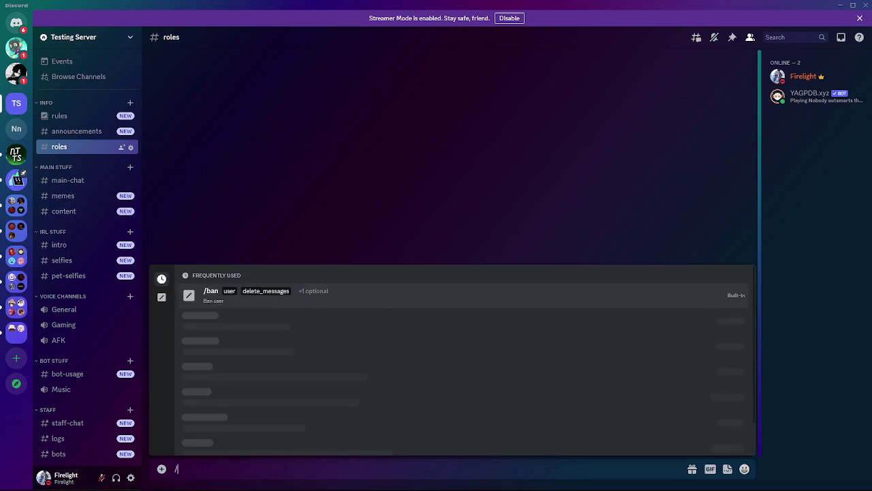
text(role)
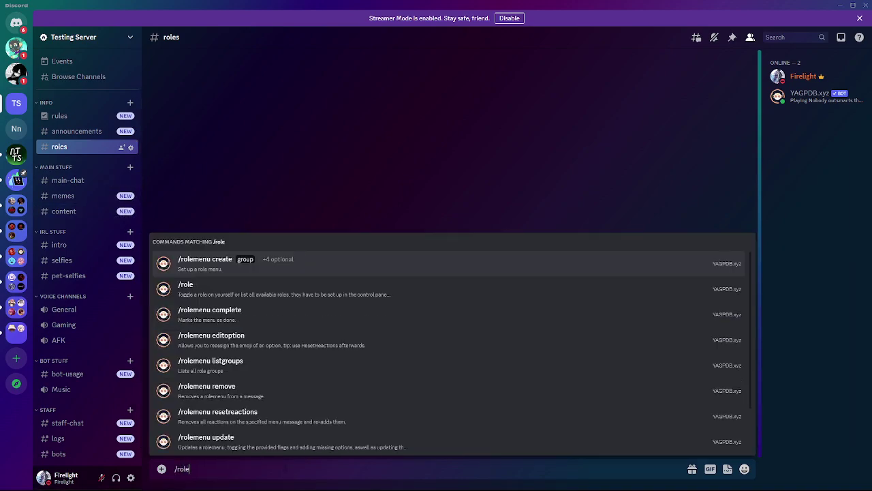
key(Return)
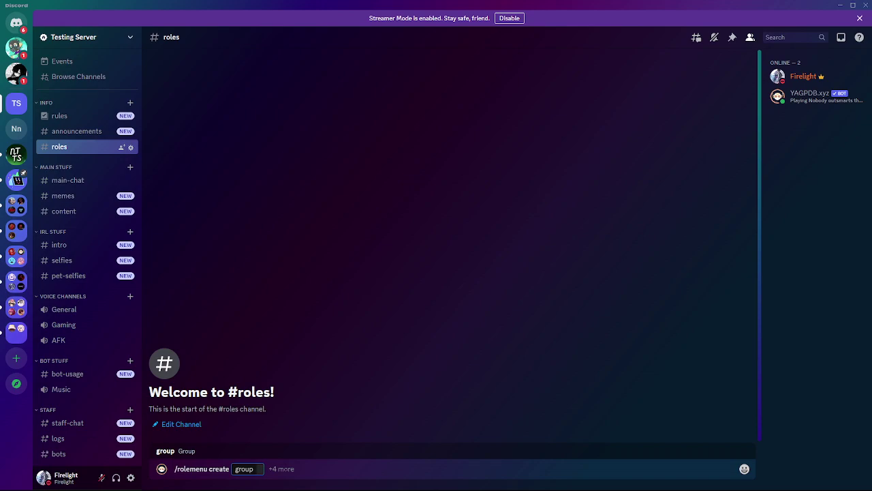
text(Cit)
text(zen)
key(Return)
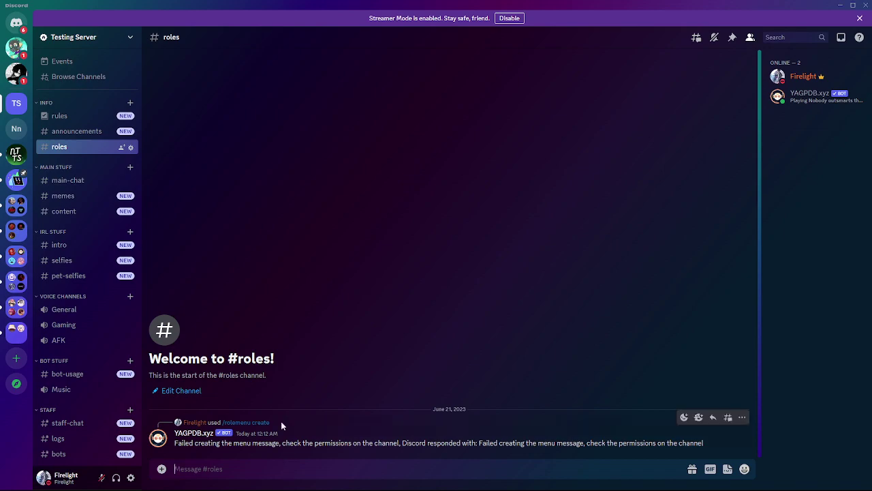
- Grant the YAGPDB.xyz role the Administrator permission in the server's role settings and save the change
click(69, 34)
click(80, 97)
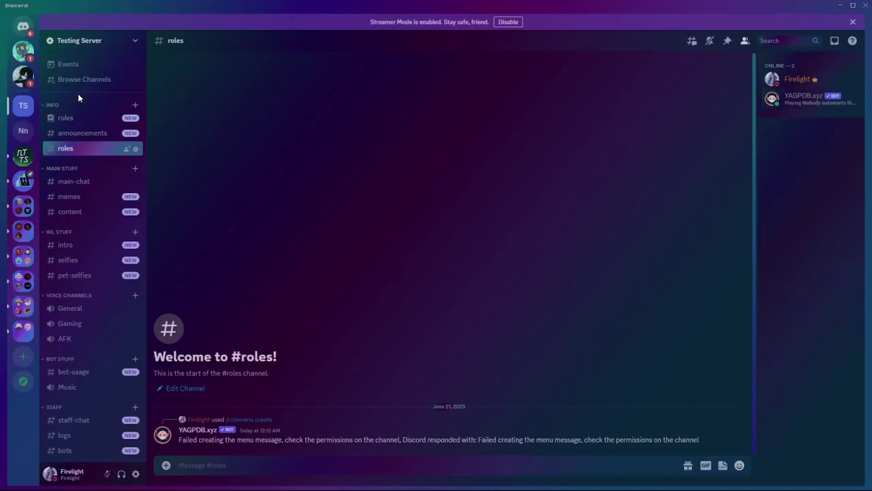
click(267, 75)
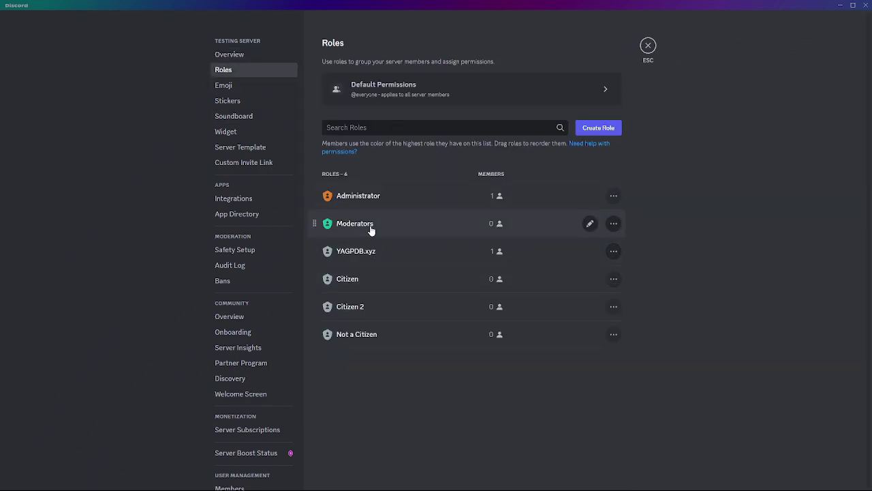
click(334, 253)
click(468, 106)
scroll(507, 300, down, 15)
scroll(505, 296, down, 8)
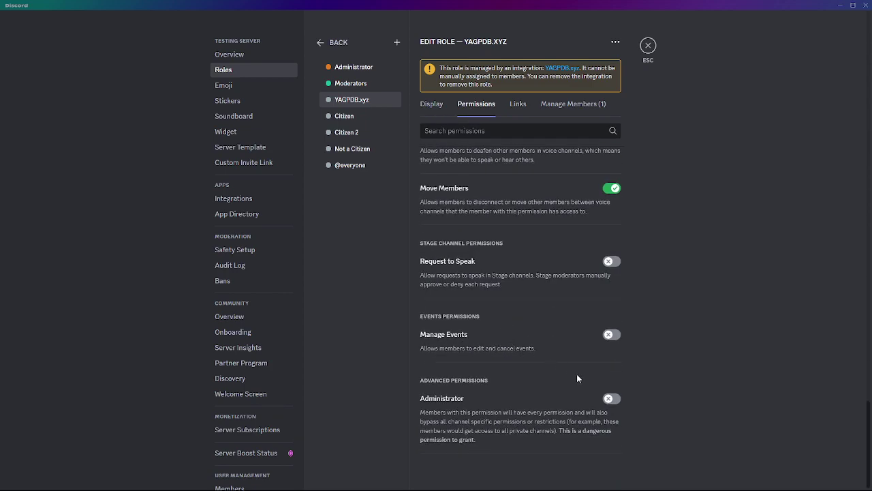
click(610, 399)
click(600, 468)
key(Escape)
- Run /rolemenu create in the roles channel with Citizen as the group
click(373, 460)
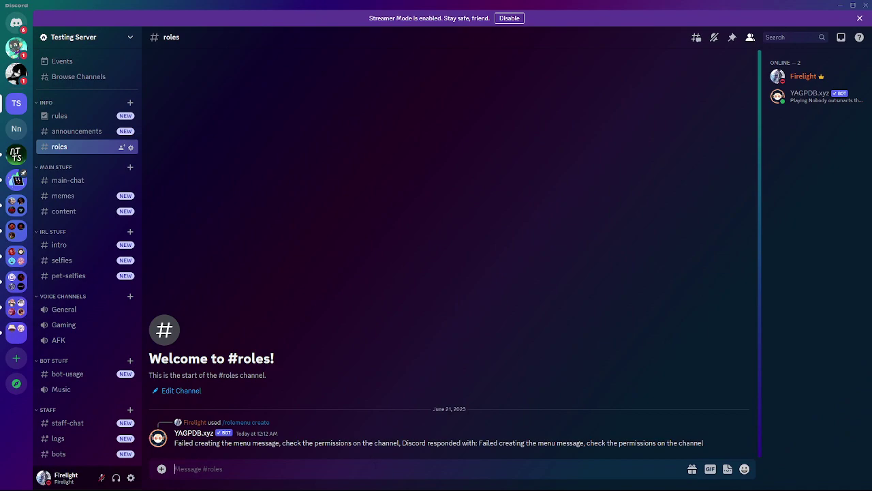
text(/rolem)
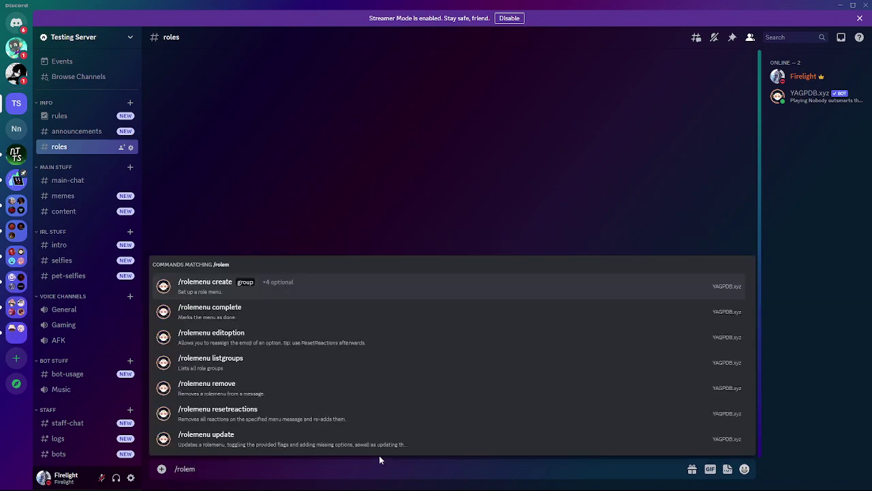
key(Tab)
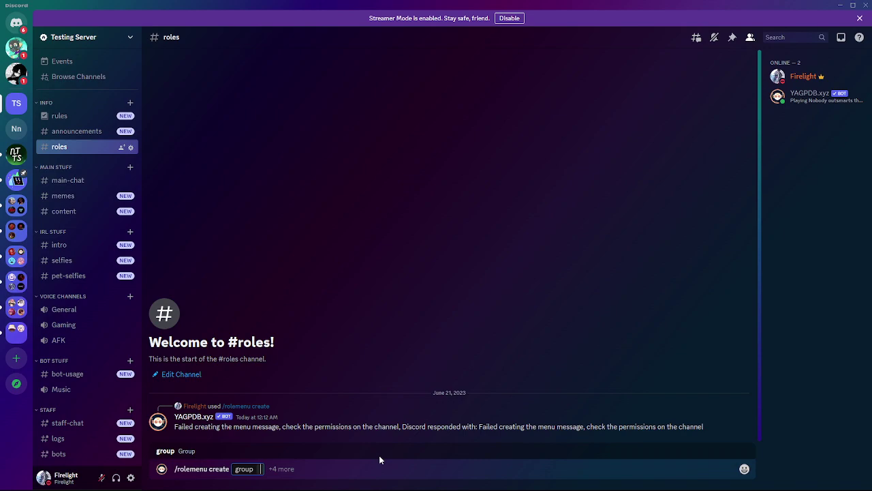
text(Citizne)
key(BackSpace)
key(BackSpace)
text(en)
key(Return)
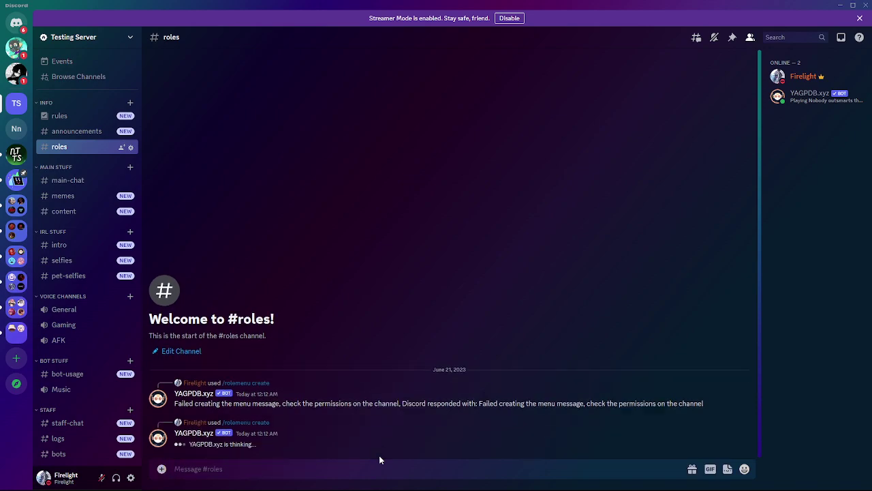
- React to the bot's setup message with the :one: emoji for Citizen and the :two: emoji for Citizen 2
right_click(477, 412)
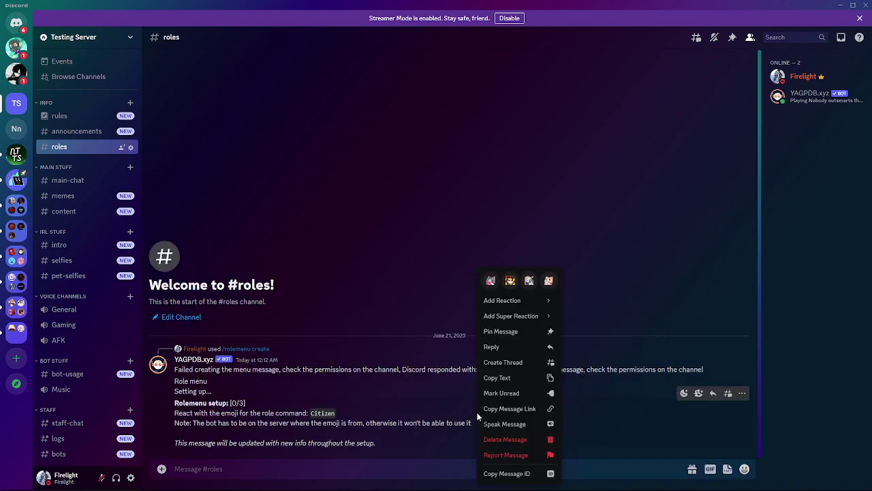
click(510, 306)
text(1)
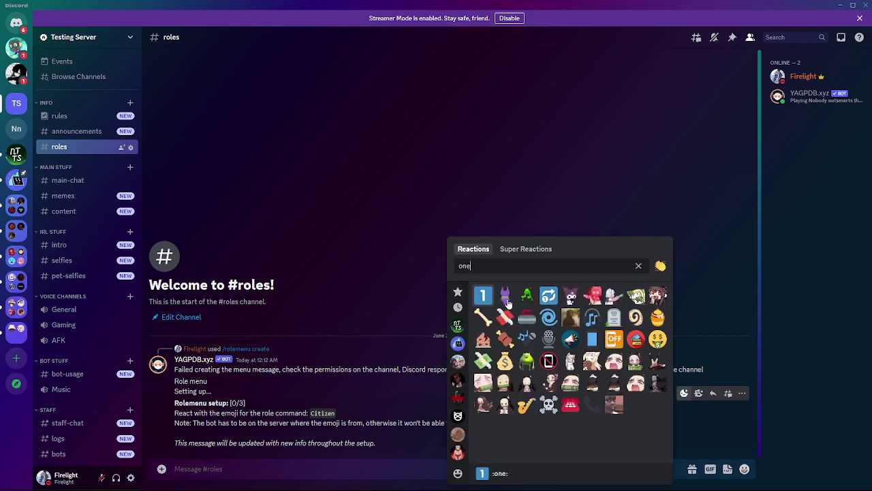
click(507, 301)
right_click(457, 415)
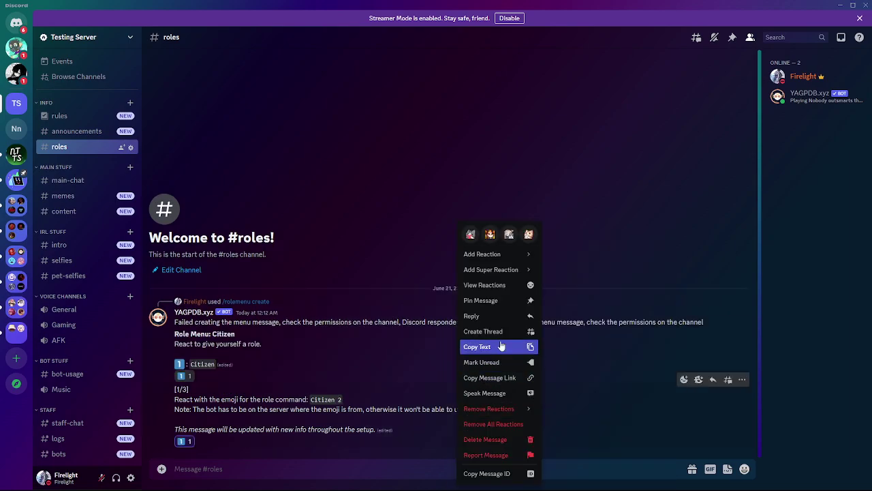
click(501, 258)
text(two)
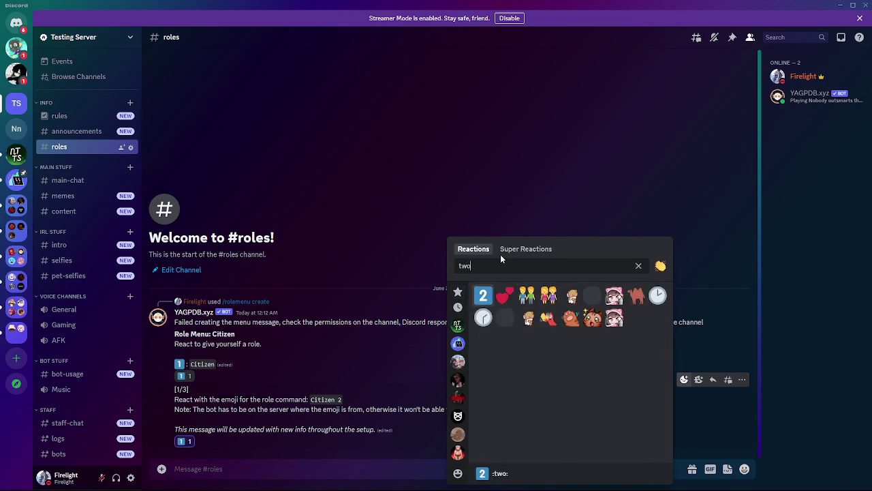
key(Return)
- Assign the :three: emoji to Not a Citizen by reacting to the setup message, and delete that setup message
right_click(371, 429)
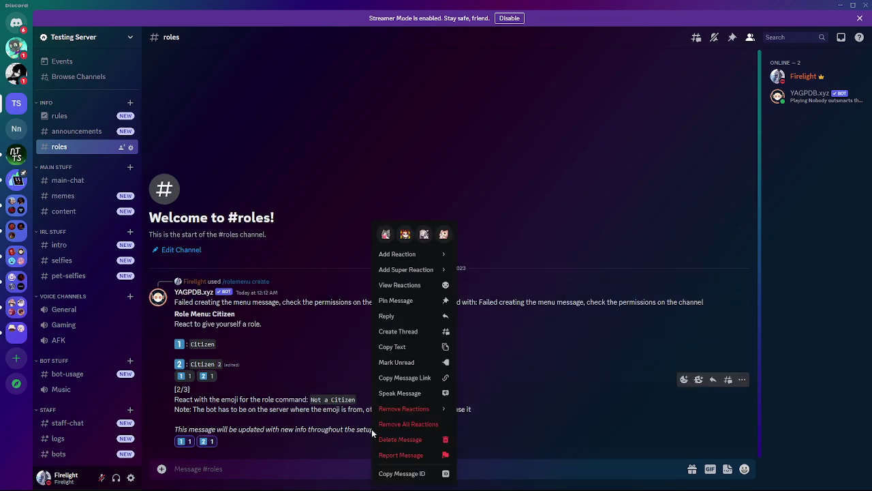
click(421, 259)
text(three)
key(Return)
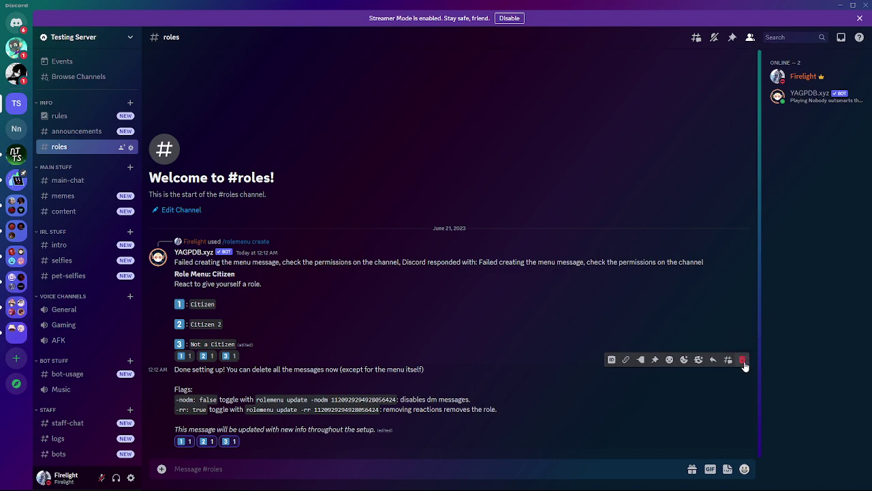
shift+click(742, 359)
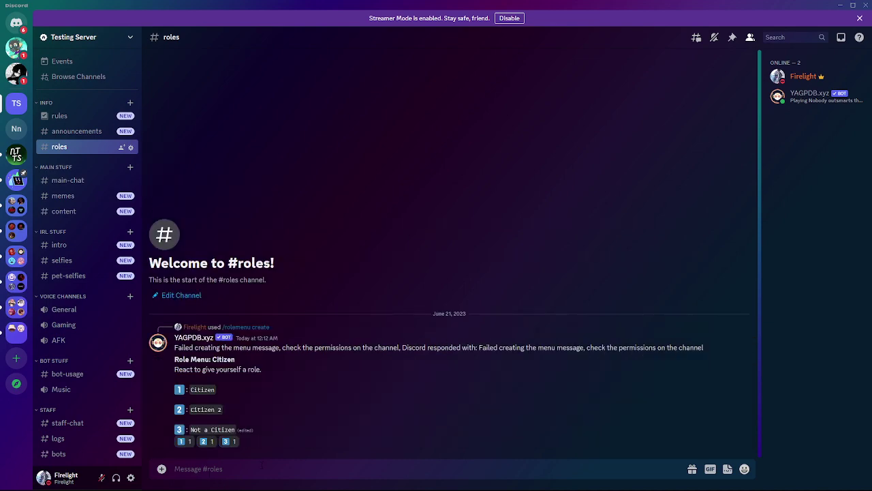
- Test the role menu by reacting for Citizen, check the server owner's profile roles, and remove the Citizen role there
click(186, 442)
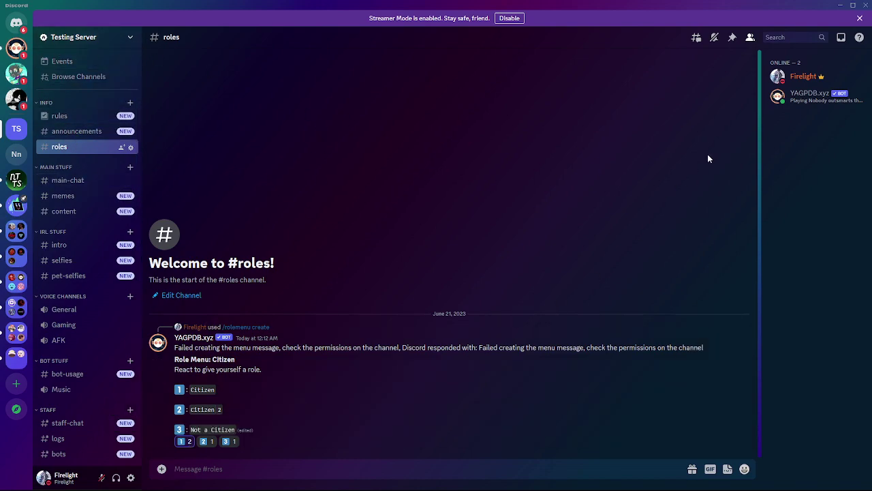
click(798, 79)
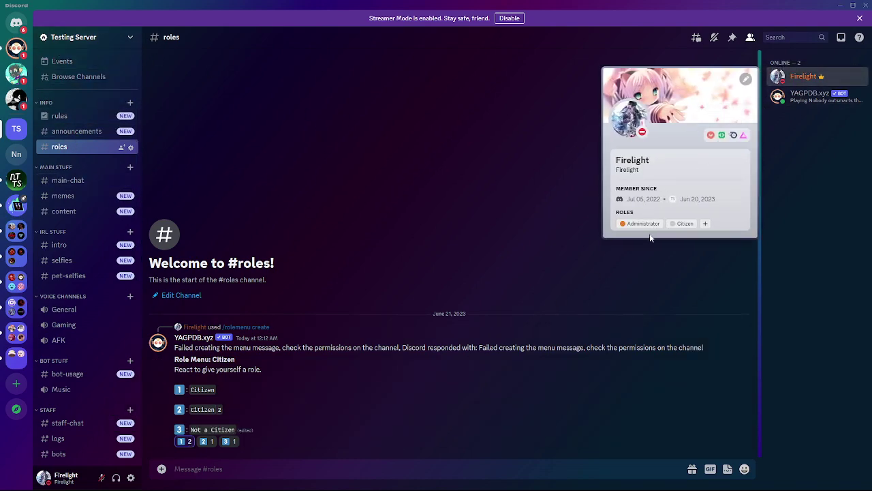
mouse_move(672, 227)
click(672, 225)
click(521, 324)
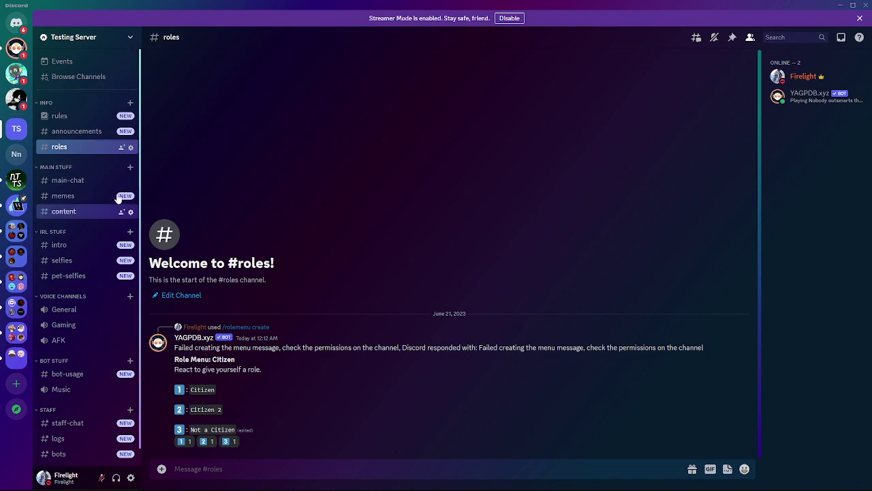
scroll(83, 143, down, 1)
scroll(83, 143, down, 1)
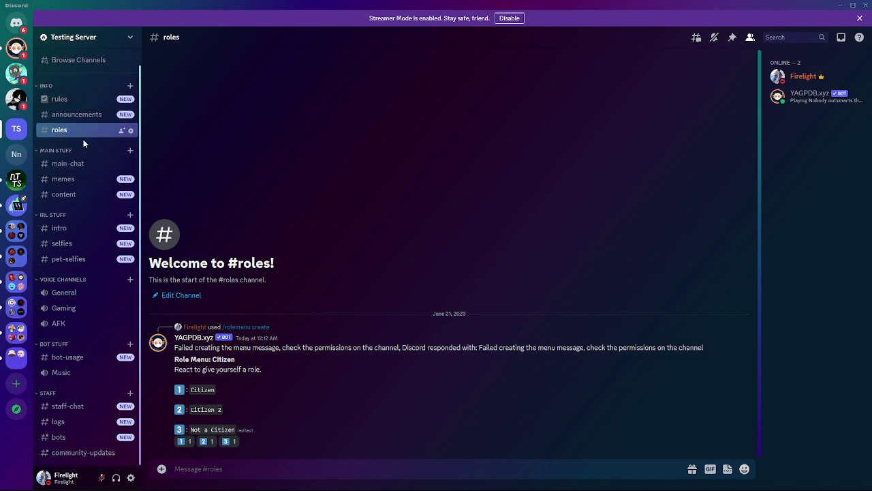